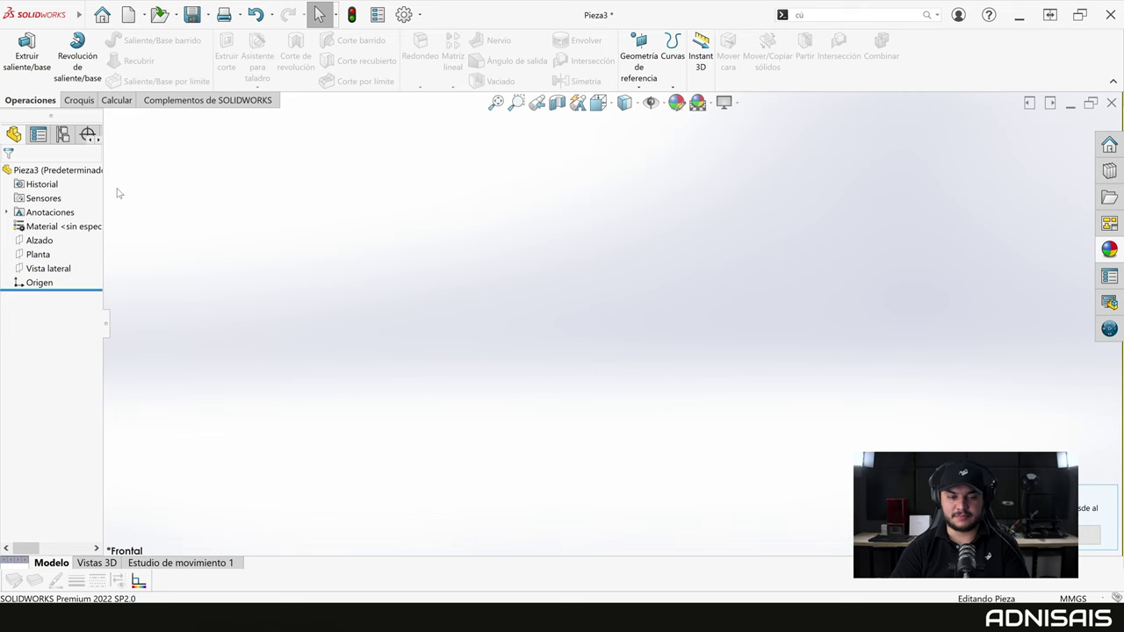
# Sketch a circle at the origin on the Planta plane and dimension it to Ø100 mm
pyautogui.click(37, 254)
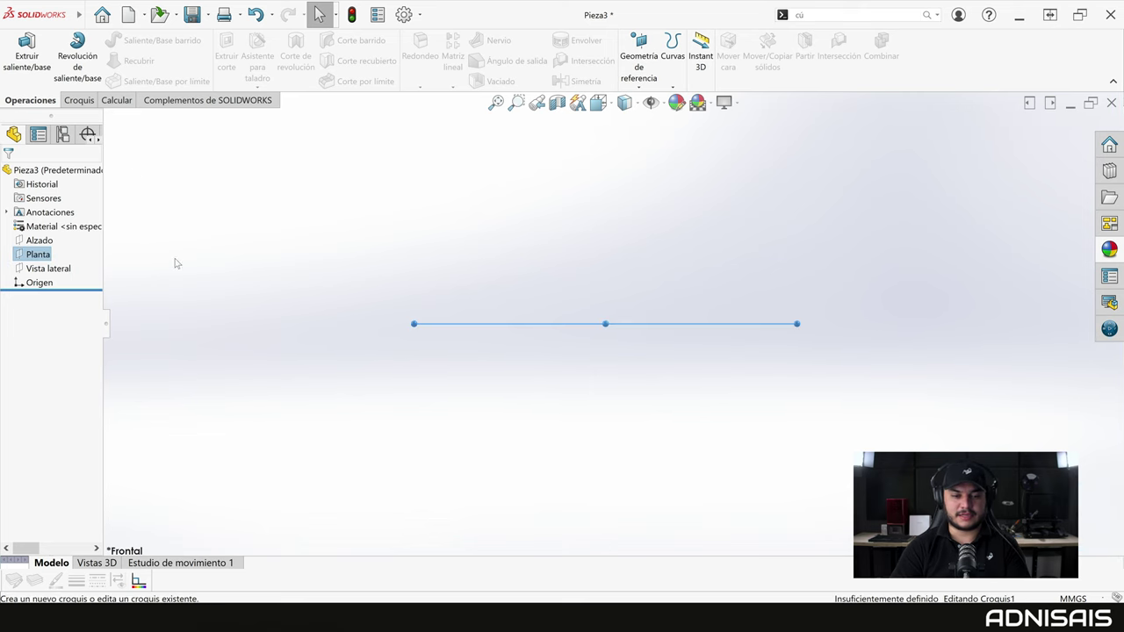
pyautogui.press('c')
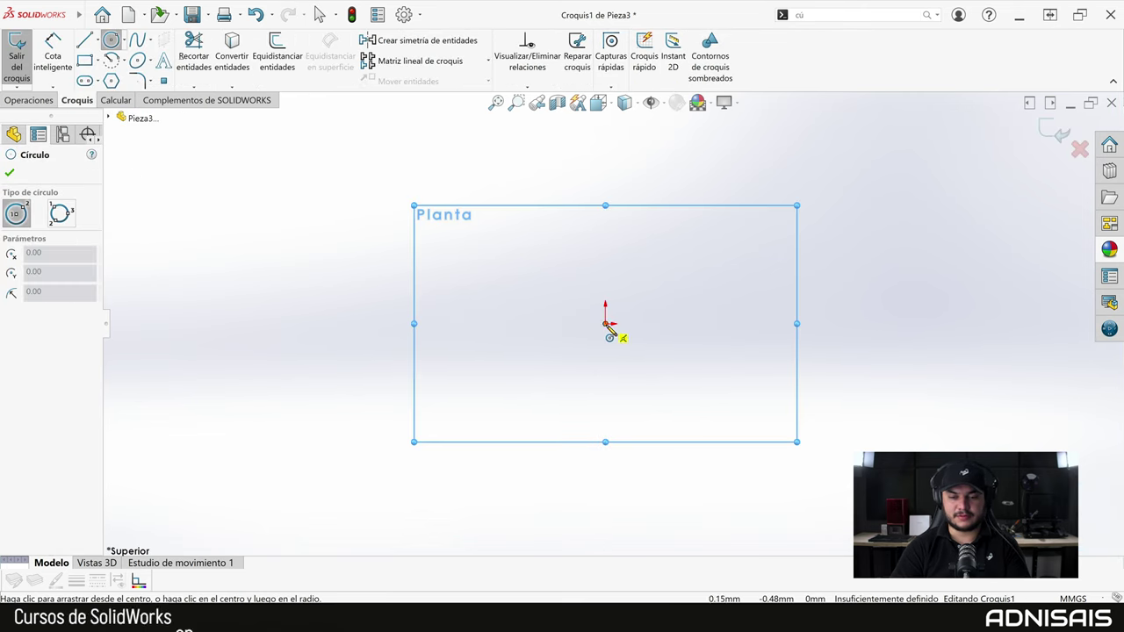
pyautogui.click(604, 323)
pyautogui.click(713, 322)
pyautogui.moveTo(744, 318); pyautogui.dragTo(746, 226, button='right')
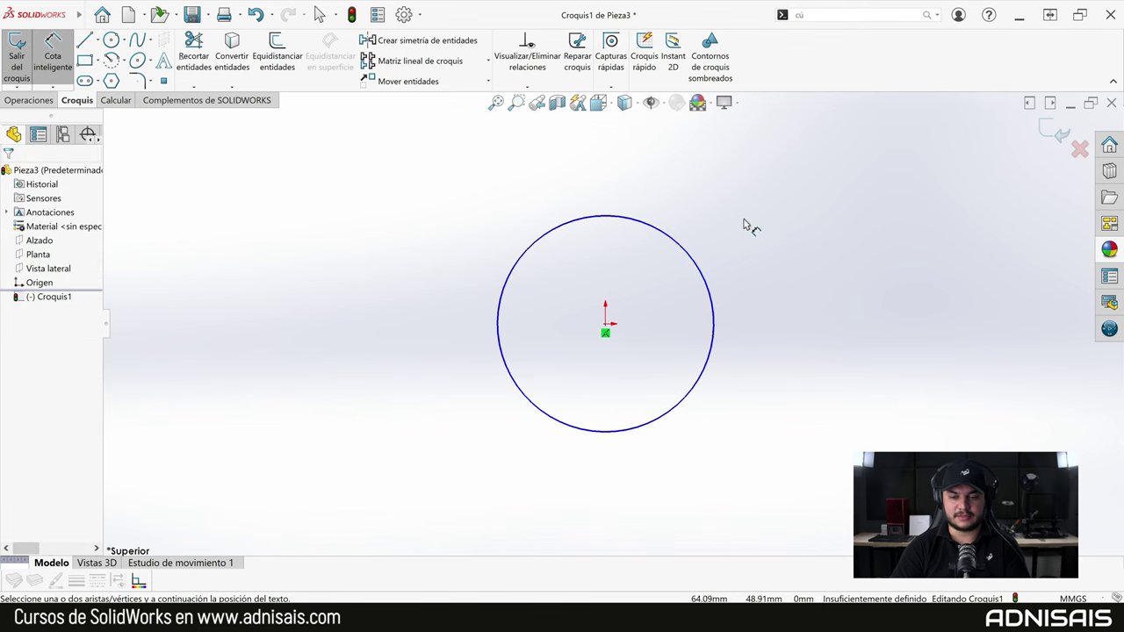
pyautogui.click(691, 258)
pyautogui.click(805, 268)
pyautogui.write('10')
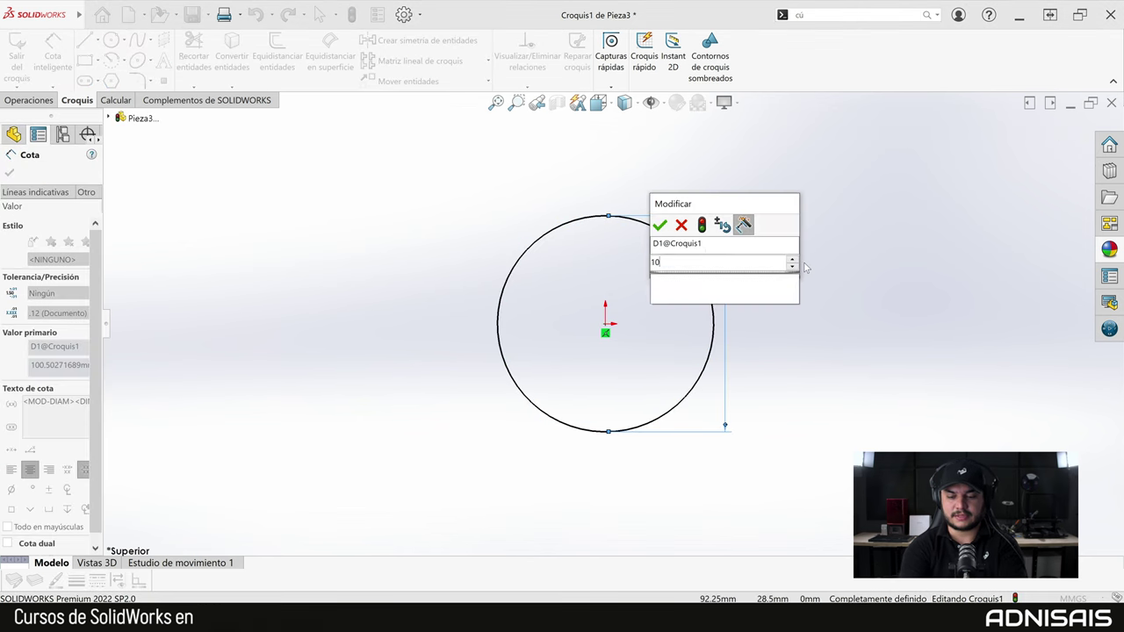
pyautogui.write('0')
pyautogui.press('Return')
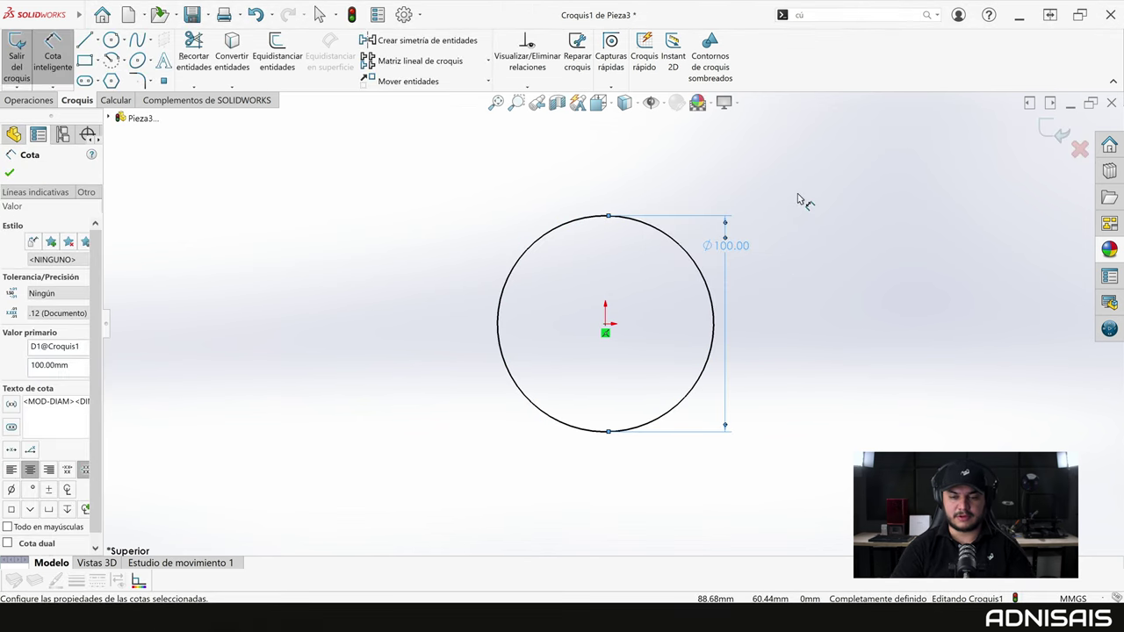
pyautogui.moveTo(797, 201)
pyautogui.mouseDown(button='right')
pyautogui.moveTo(834, 232)
pyautogui.moveTo(873, 238)
pyautogui.moveTo(839, 182)
pyautogui.mouseUp(button='right')
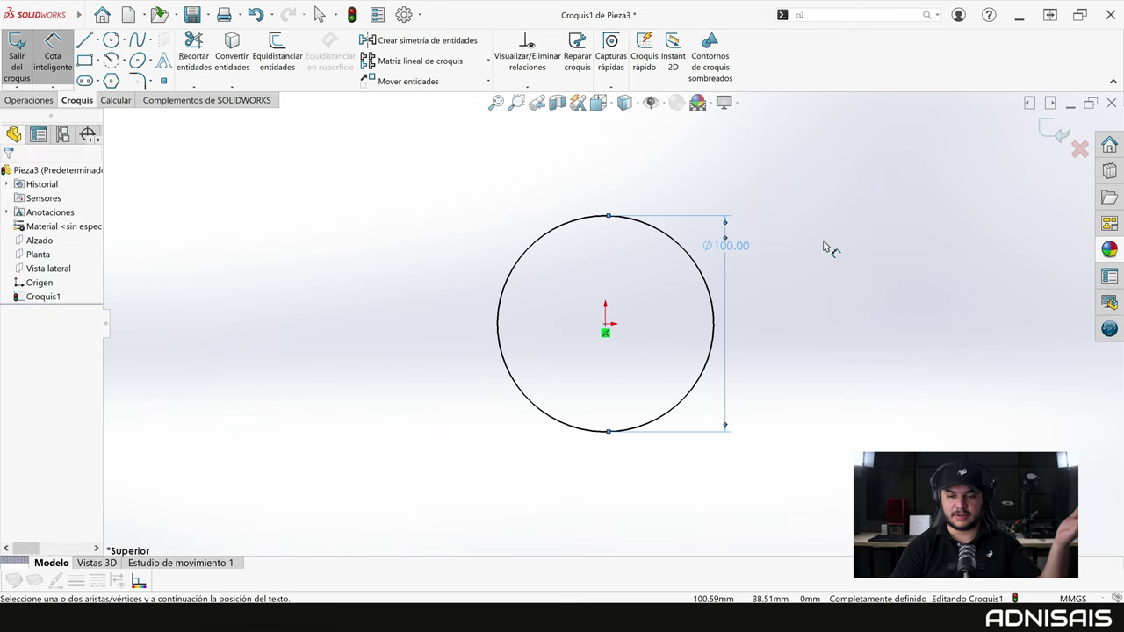
# Extrude the circle 100 mm into a solid cylinder and fit it in view
pyautogui.click(28, 102)
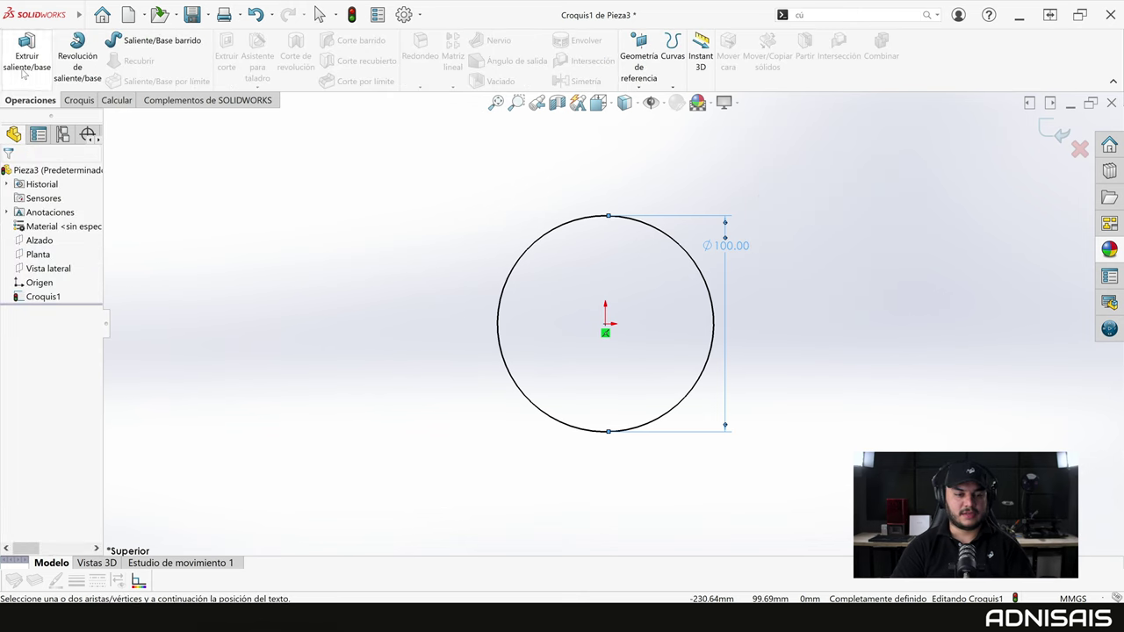
pyautogui.click(23, 75)
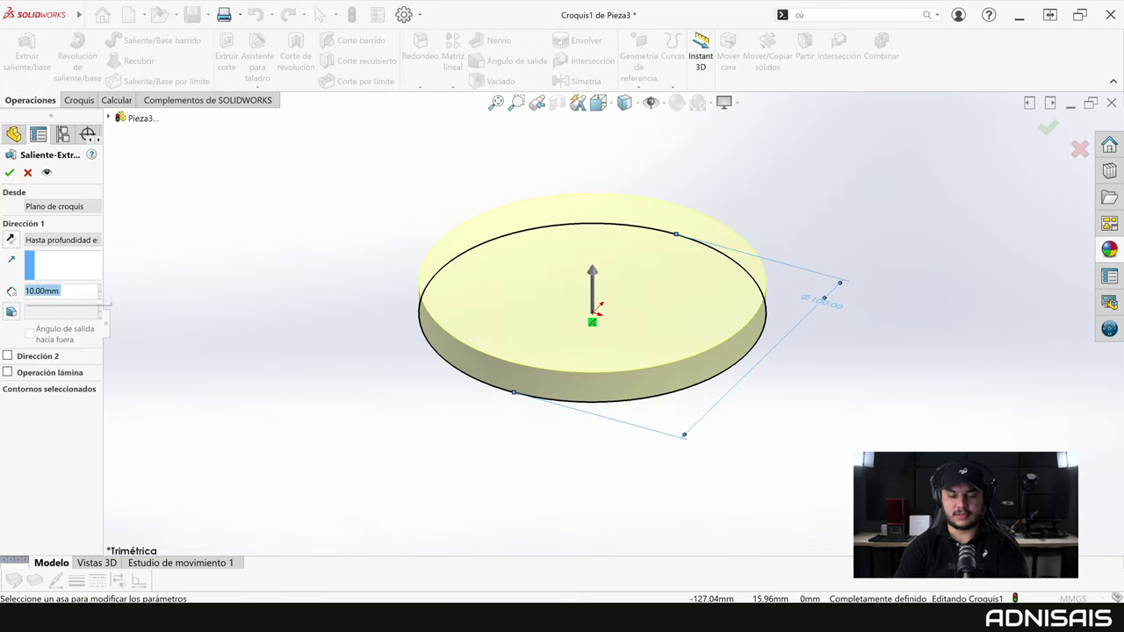
pyautogui.write('100')
pyautogui.press('Return')
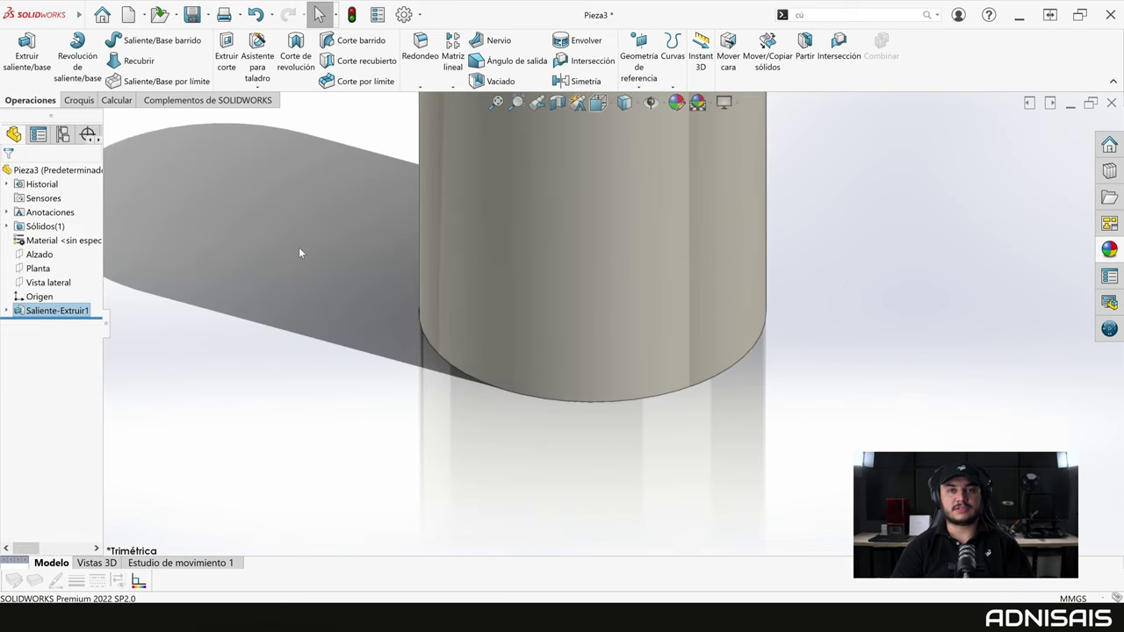
pyautogui.press('f')
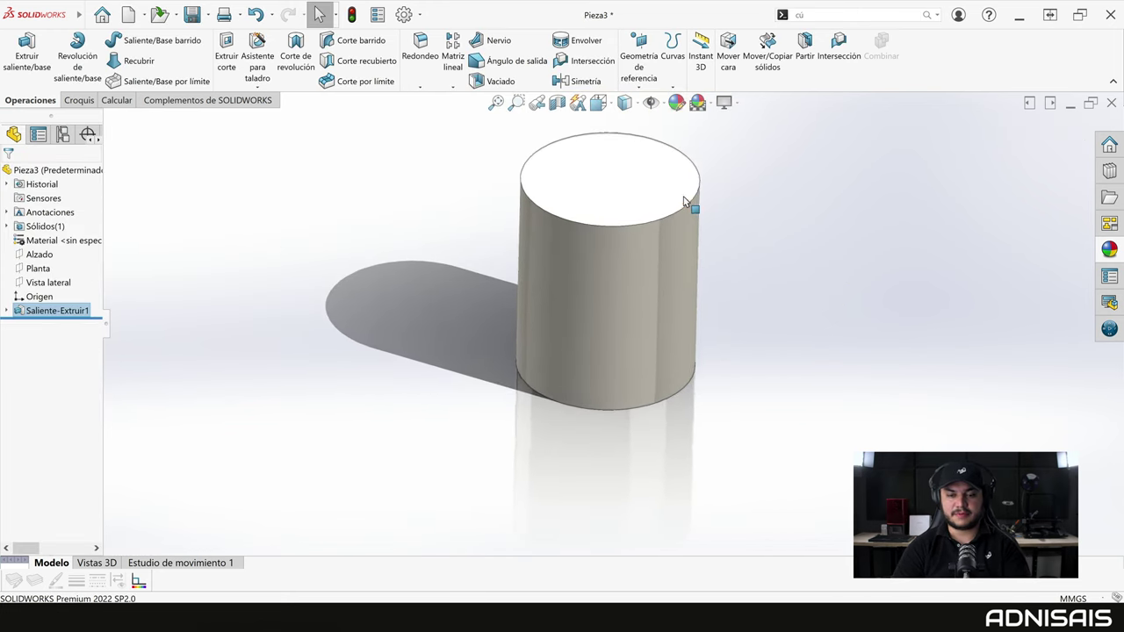
pyautogui.press('f')
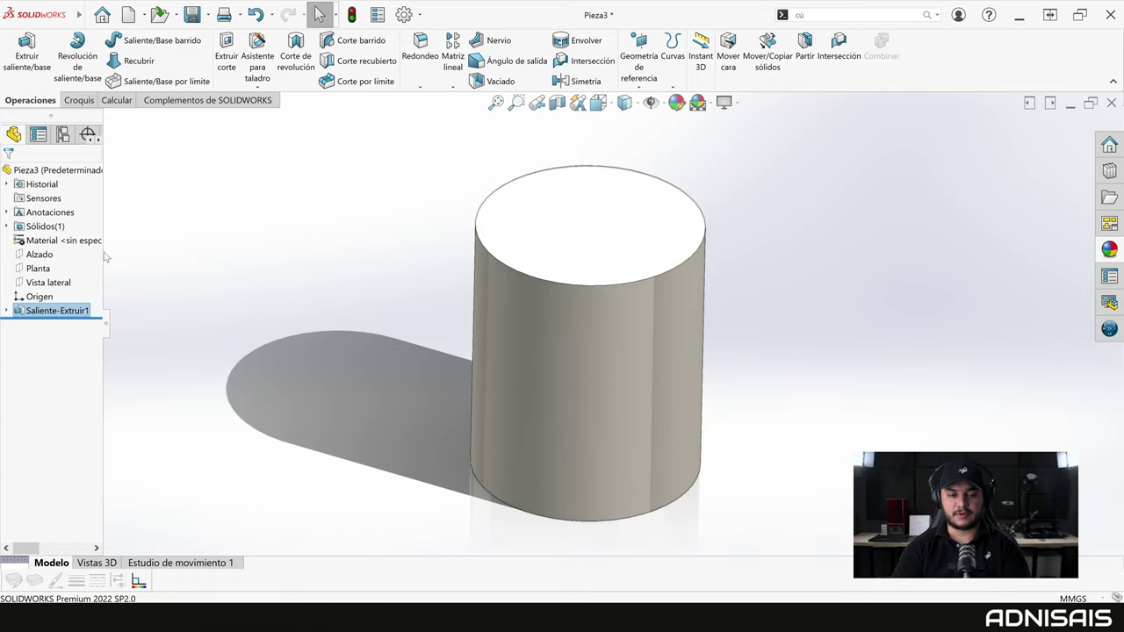
# Draw a near-circular ellipse on Alzado centred on the cylinder's right edge and fully define it
pyautogui.click(41, 255)
pyautogui.click(46, 248)
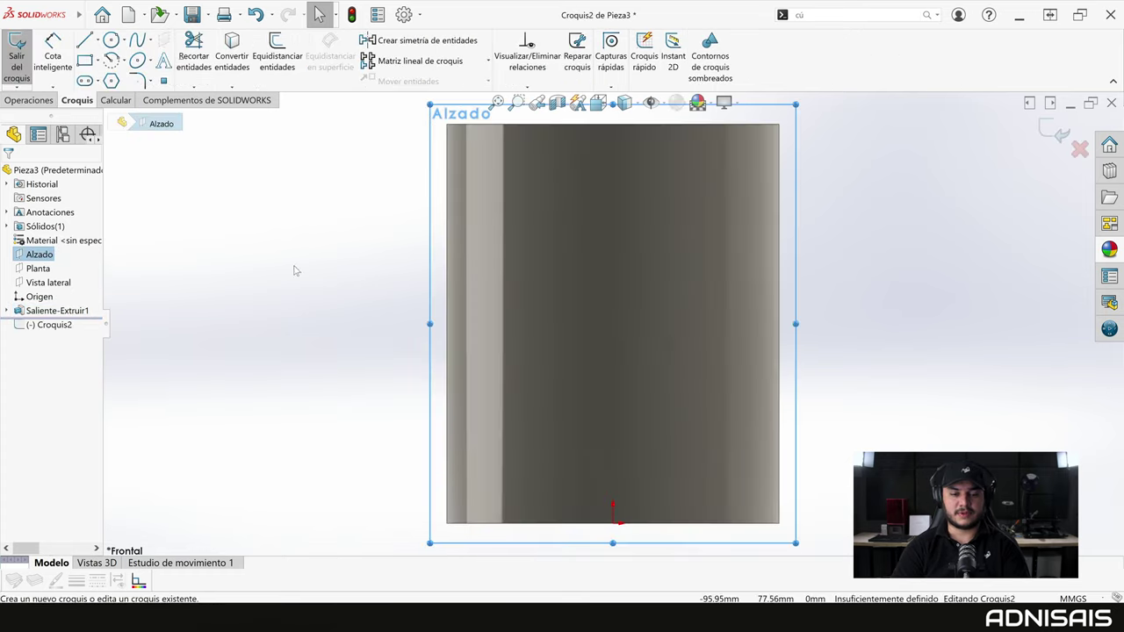
pyautogui.click(138, 59)
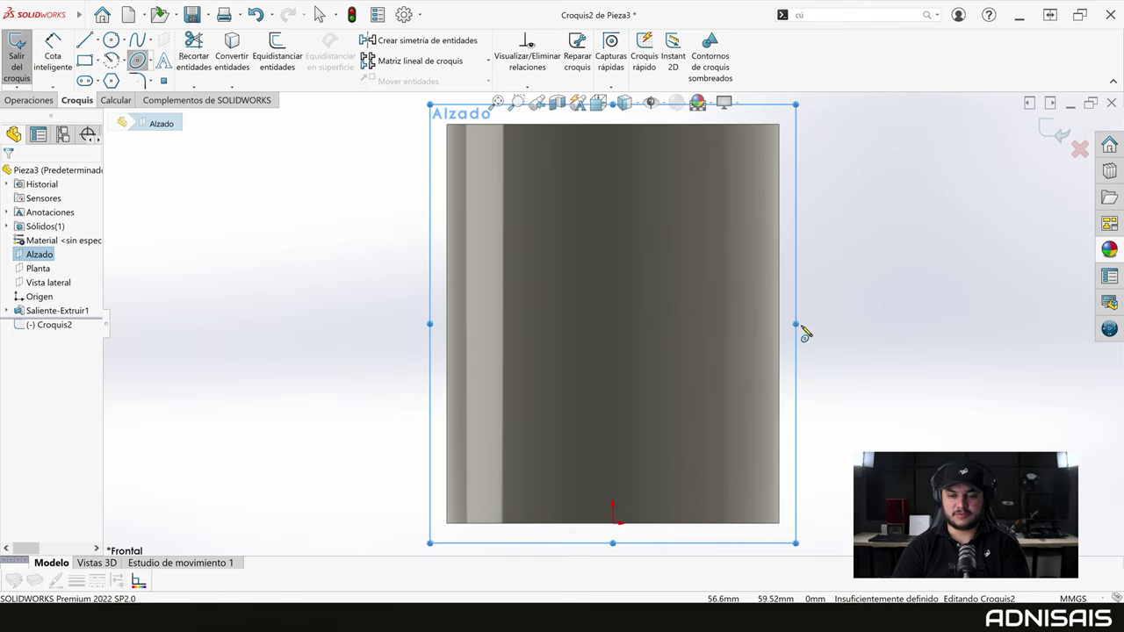
pyautogui.click(779, 309)
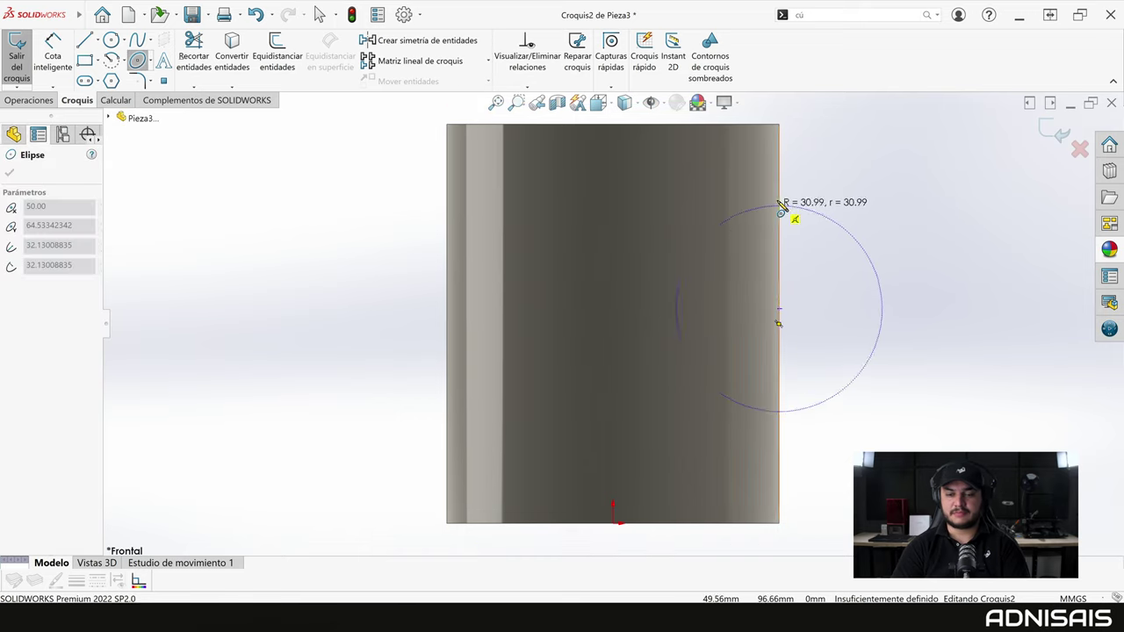
pyautogui.click(781, 182)
pyautogui.click(903, 289)
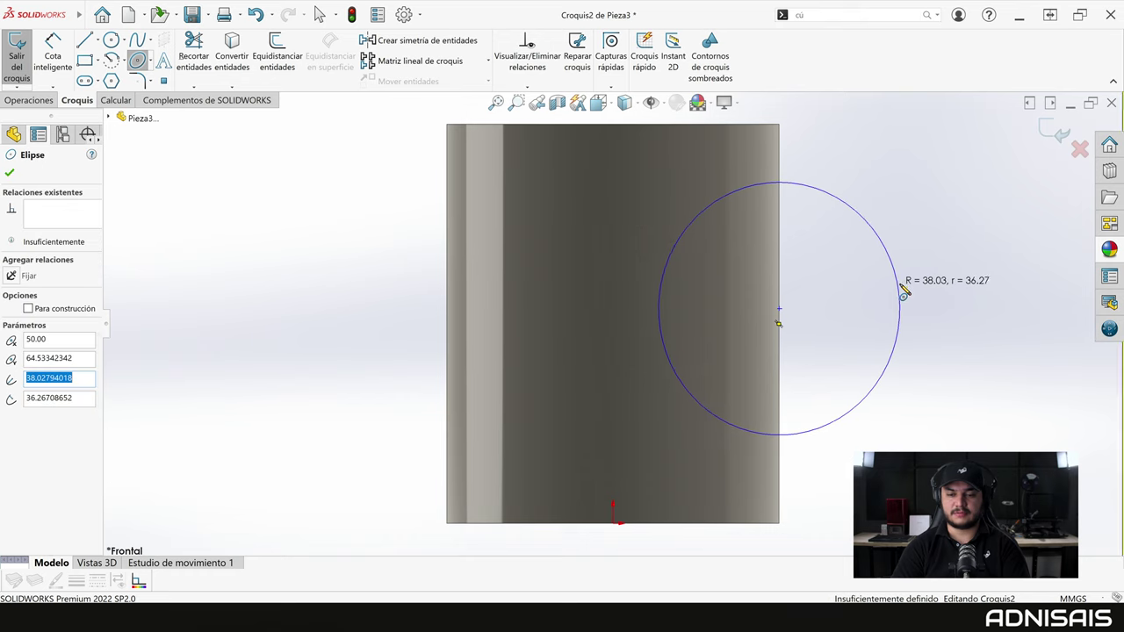
pyautogui.press('Escape')
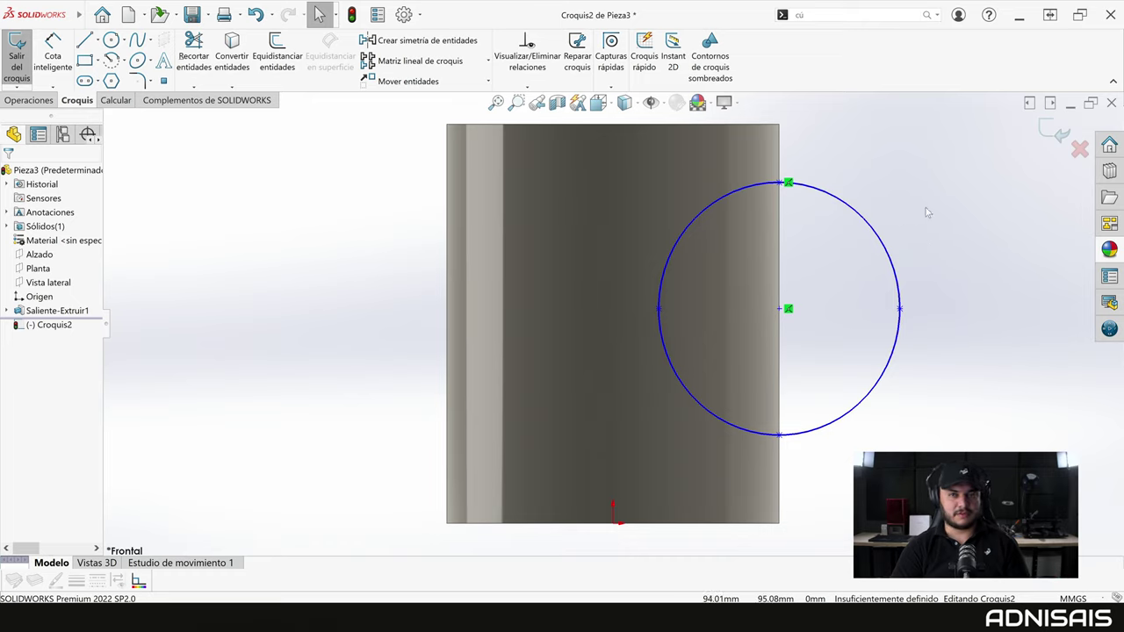
pyautogui.rightClick(875, 161)
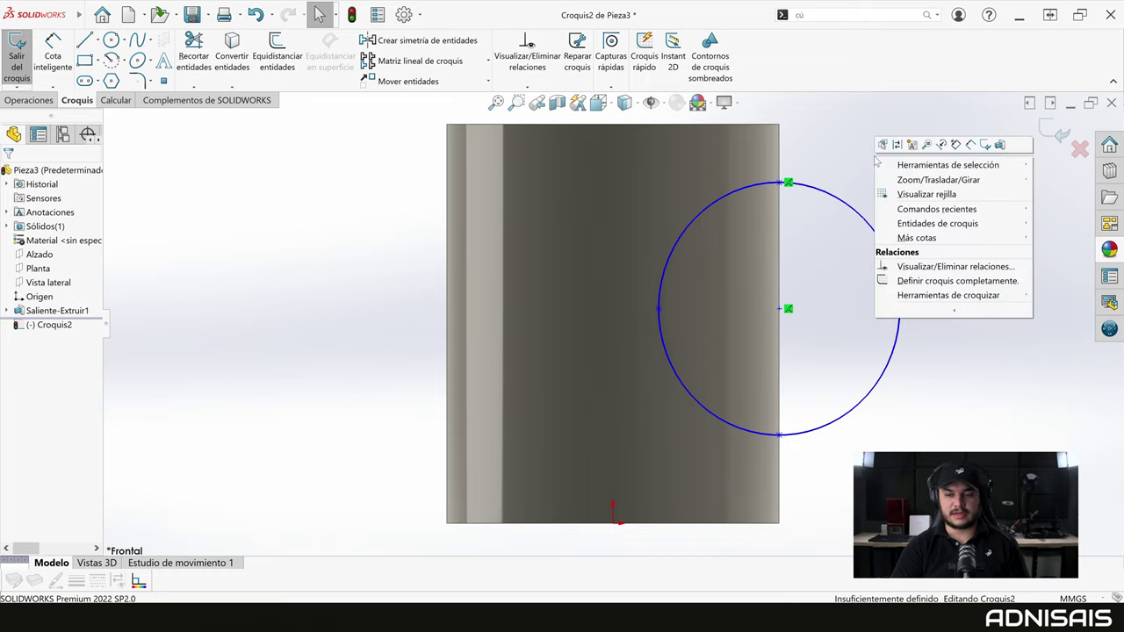
pyautogui.click(938, 280)
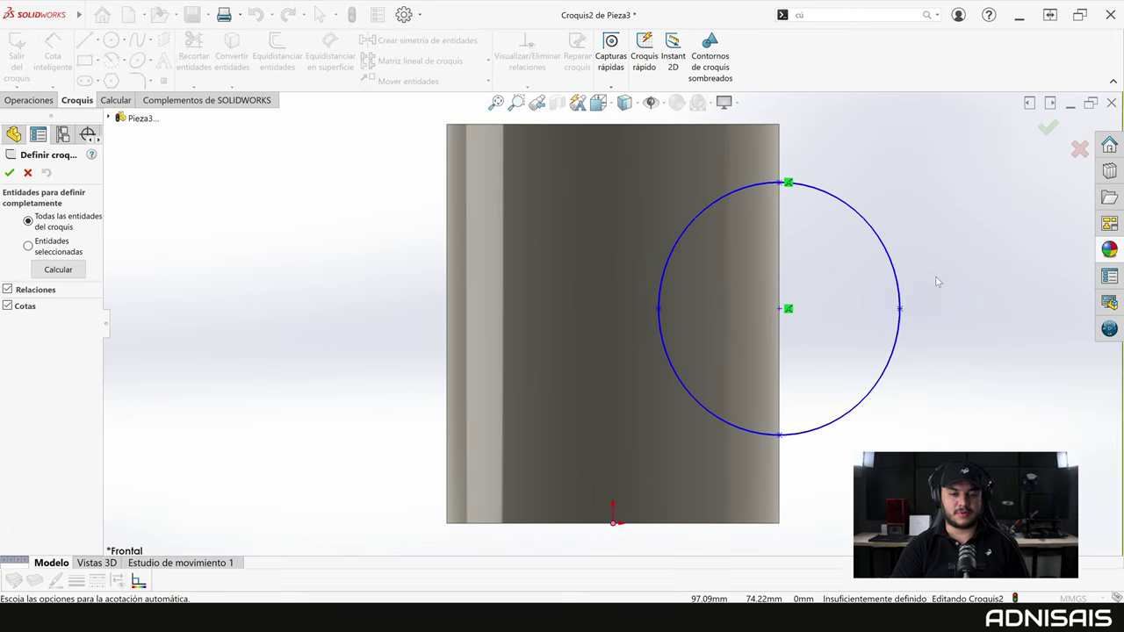
pyautogui.click(9, 173)
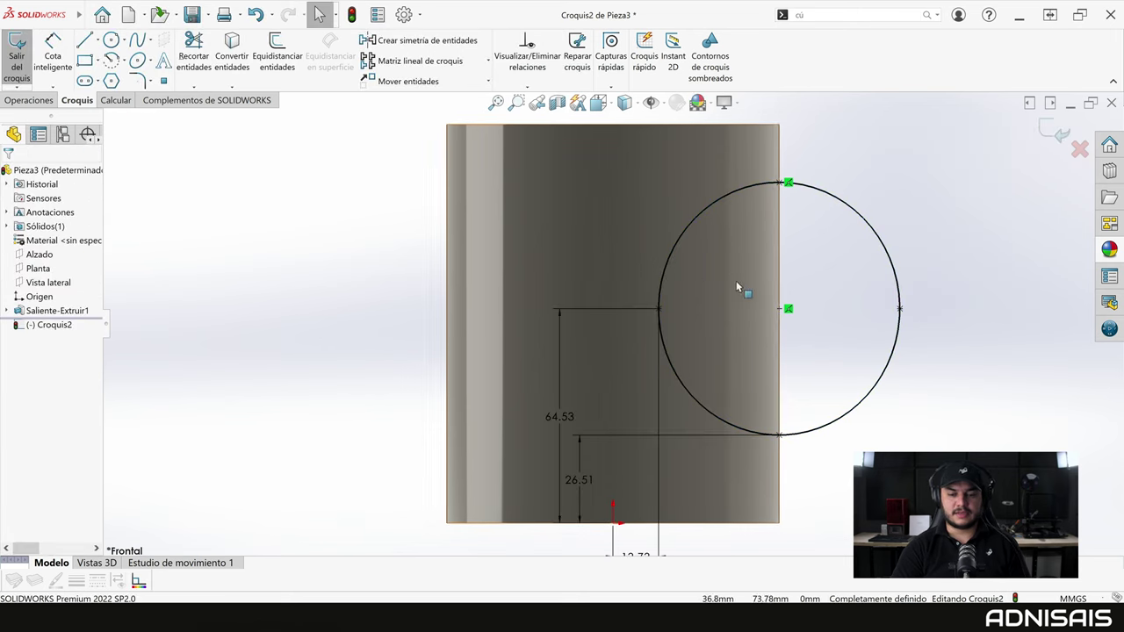
# Change the sketch dimensions to 20, 62.50 and 10 mm and exit the sketch
pyautogui.doubleClick(579, 479)
pyautogui.write('20')
pyautogui.press('Return')
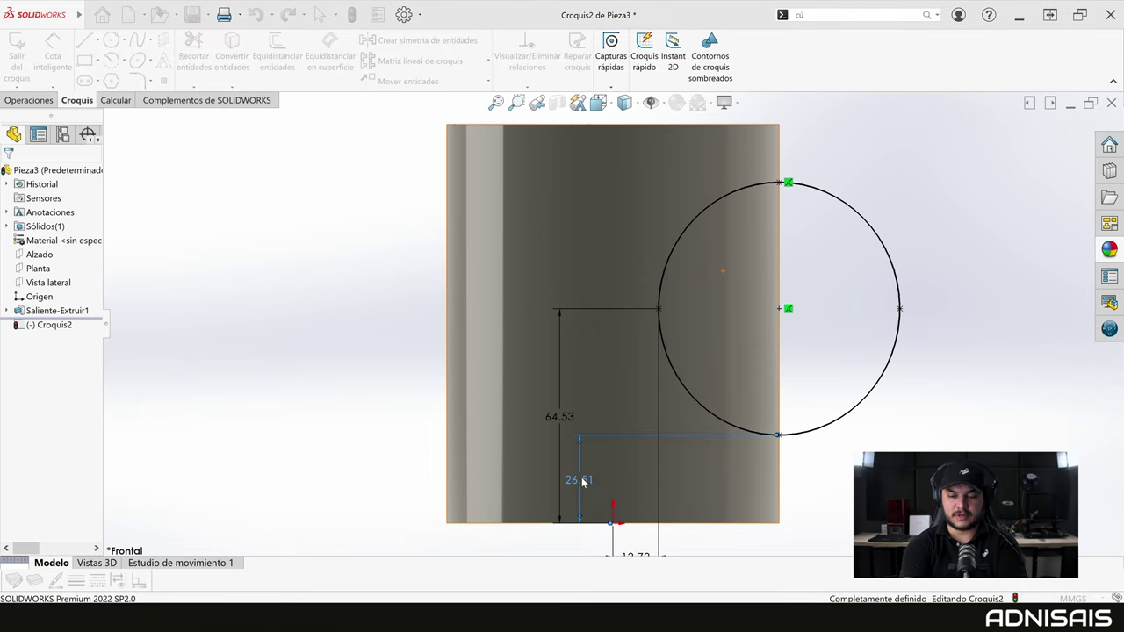
pyautogui.doubleClick(563, 424)
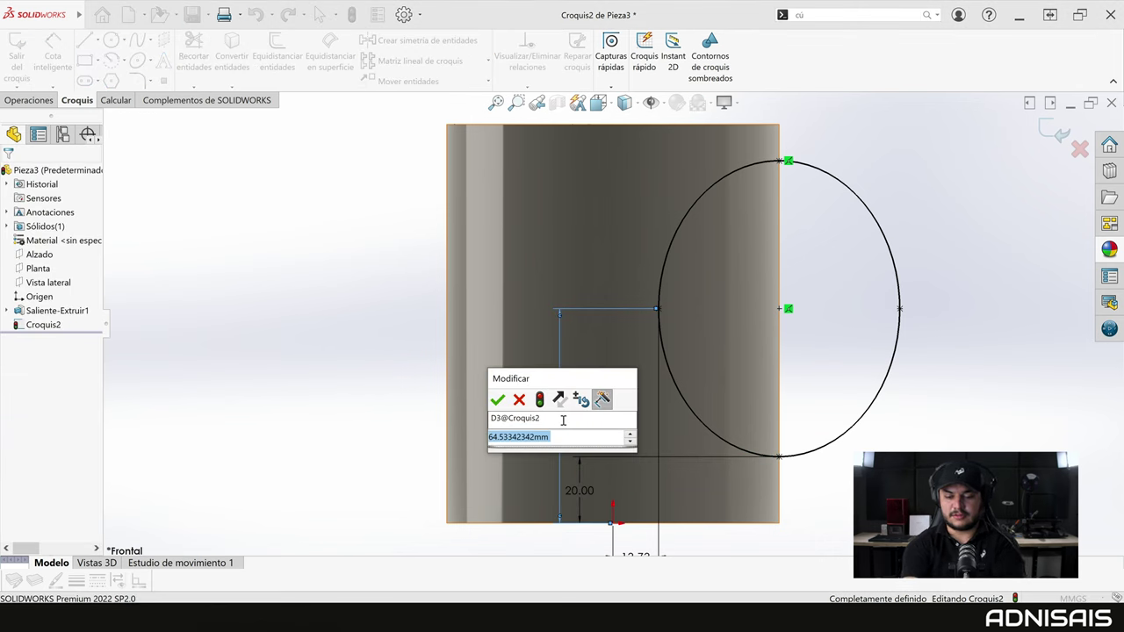
pyautogui.write('6')
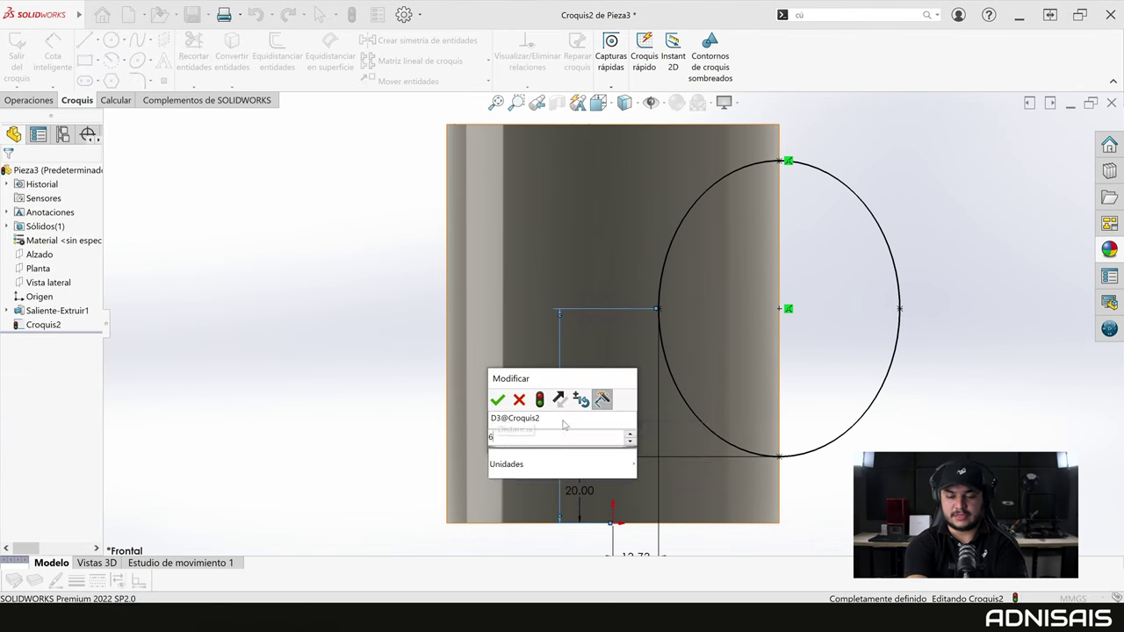
pyautogui.write('2.')
pyautogui.press('BackSpace')
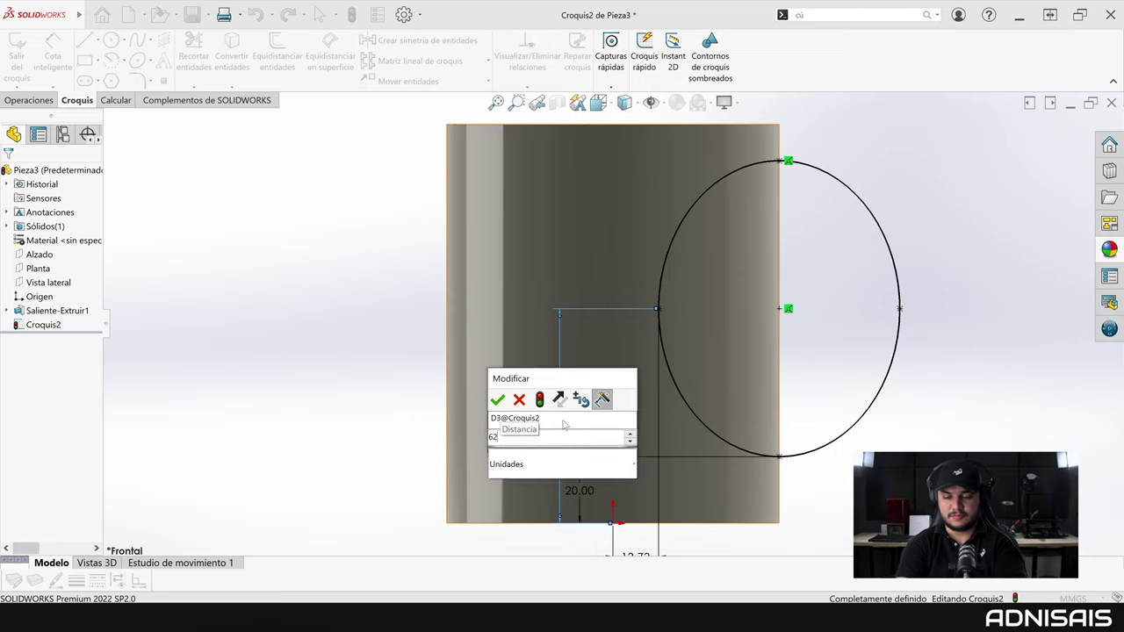
pyautogui.write('2.5')
pyautogui.press('Return')
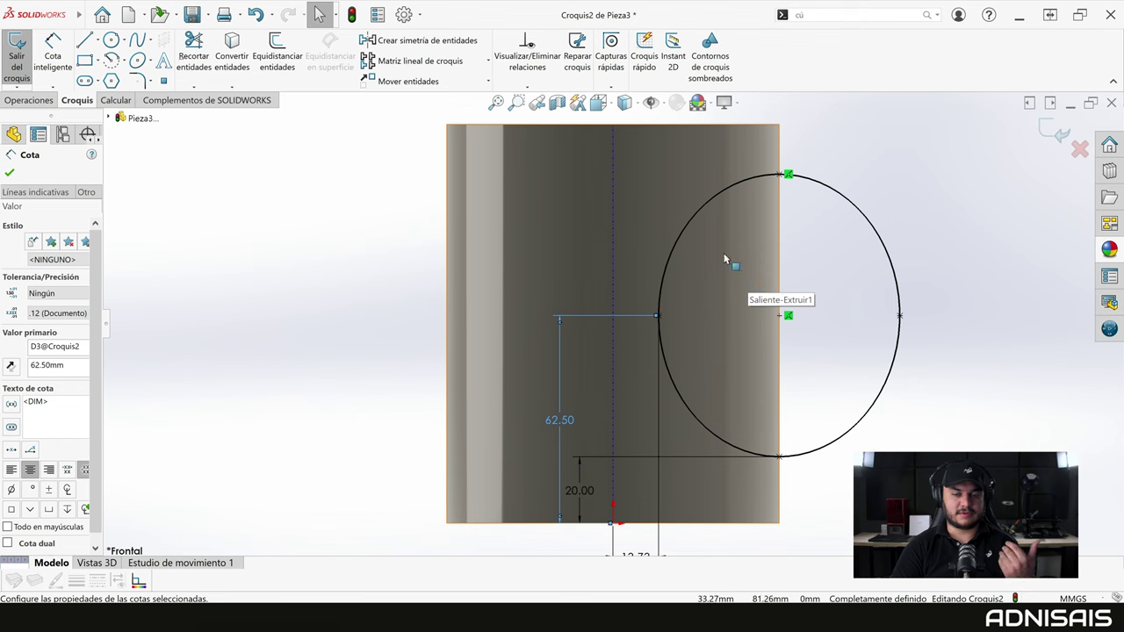
pyautogui.doubleClick(647, 559)
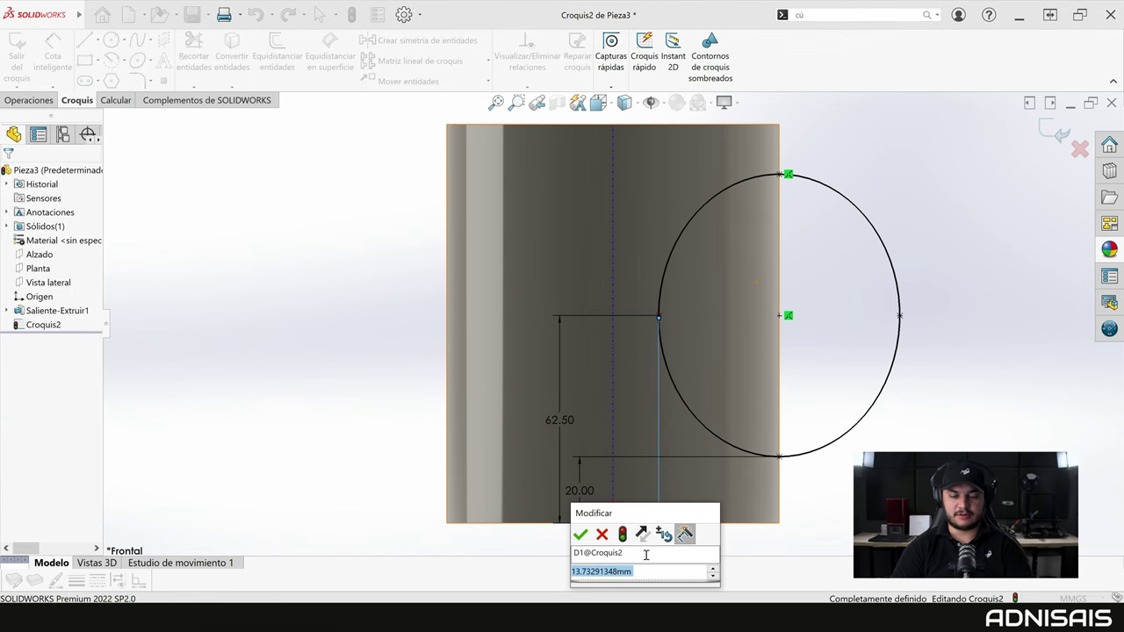
pyautogui.write('10')
pyautogui.press('Return')
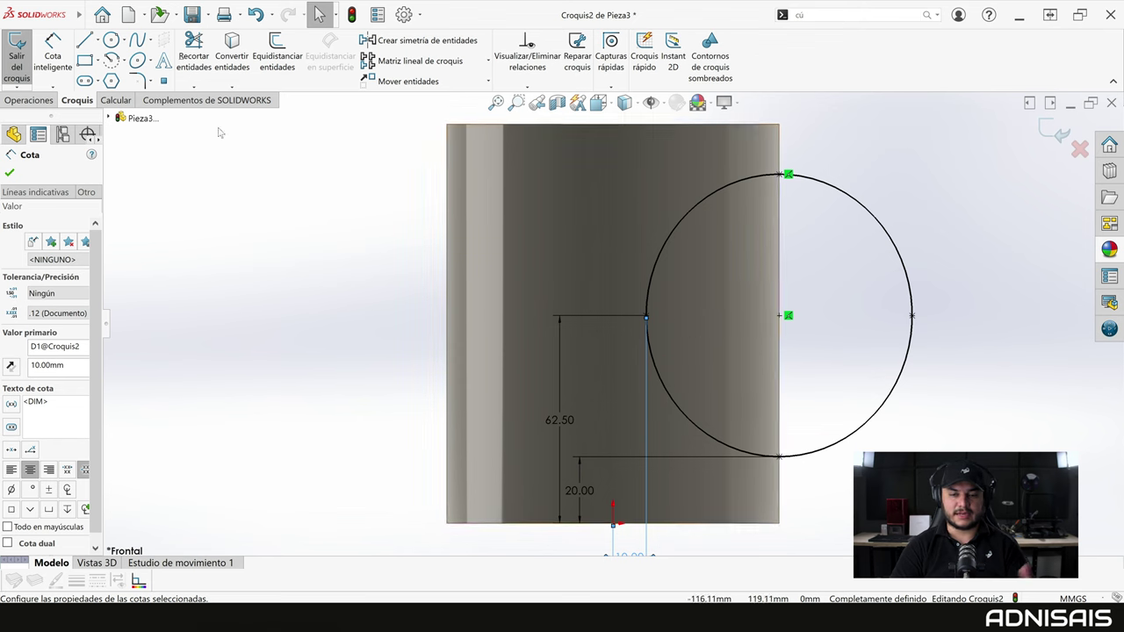
pyautogui.click(19, 60)
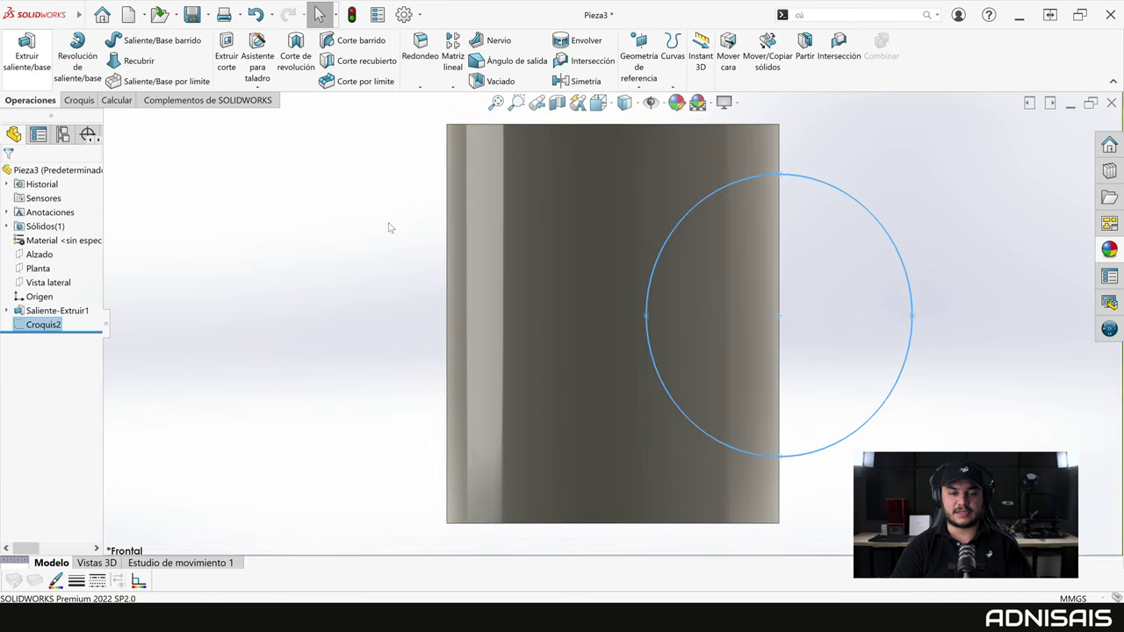
# Sweep a 15 mm circular profile along Croquis2 to create the handle
pyautogui.click(825, 241)
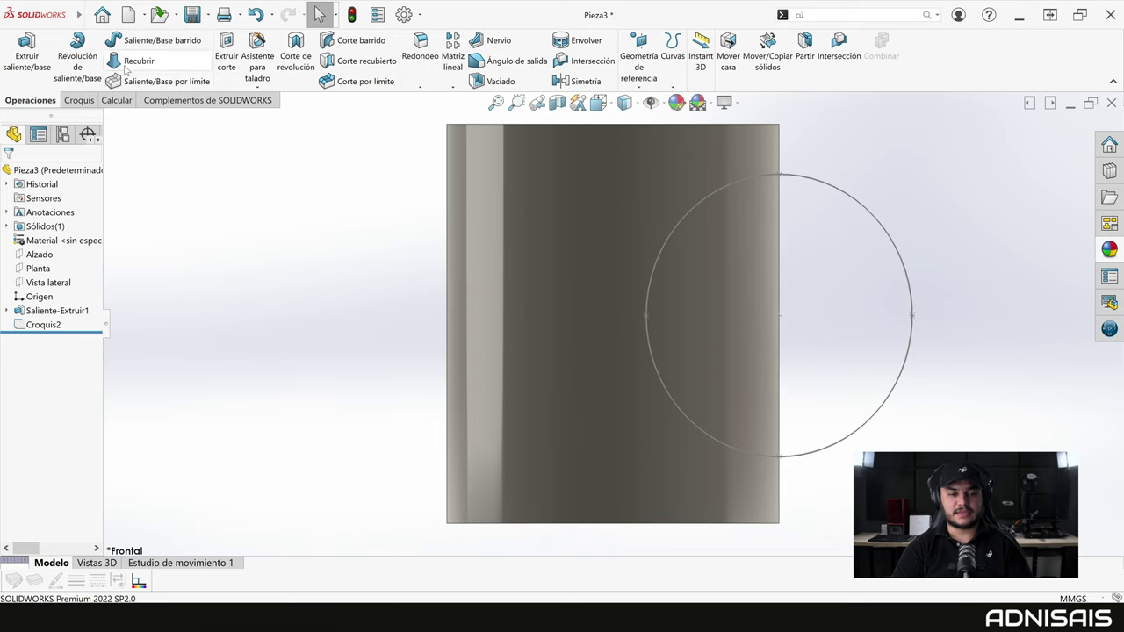
pyautogui.click(139, 42)
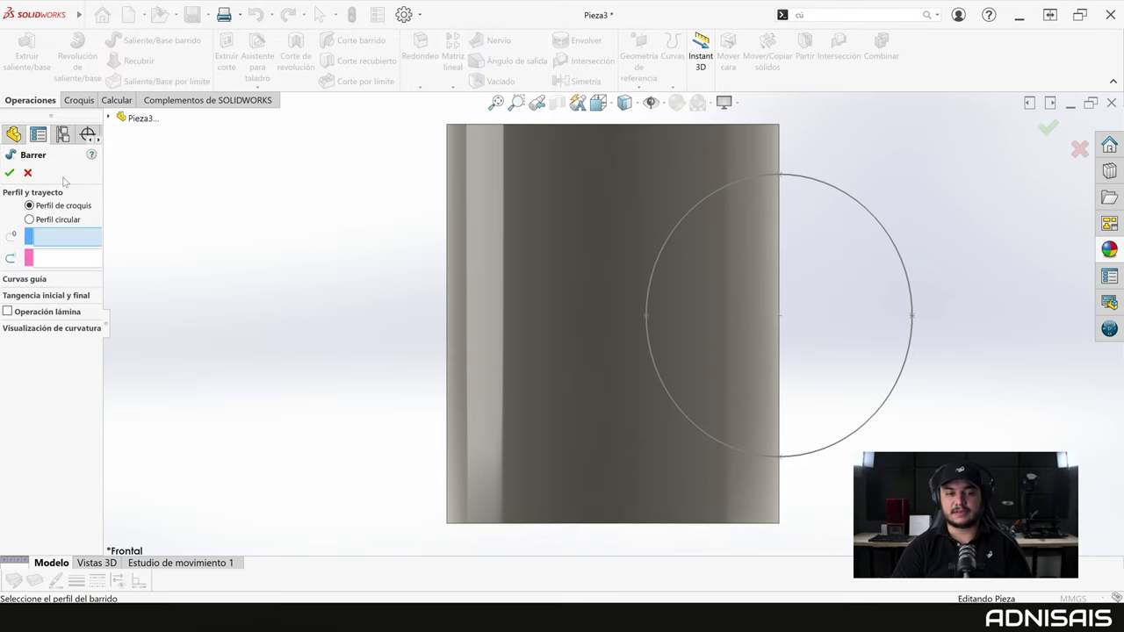
pyautogui.click(31, 220)
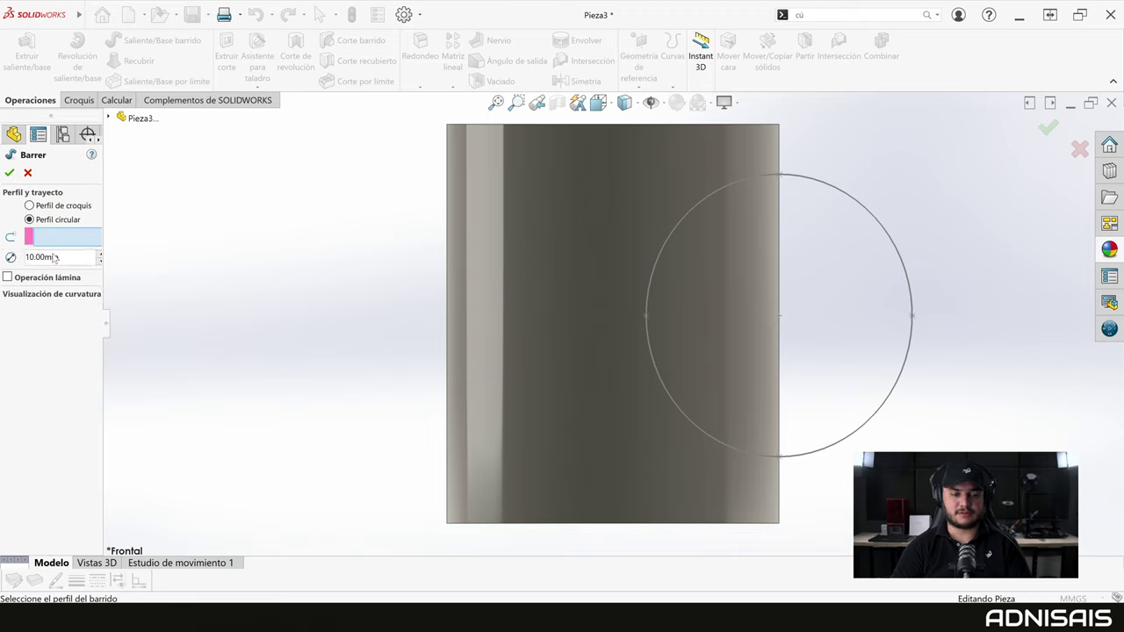
pyautogui.doubleClick(64, 256)
pyautogui.write('15')
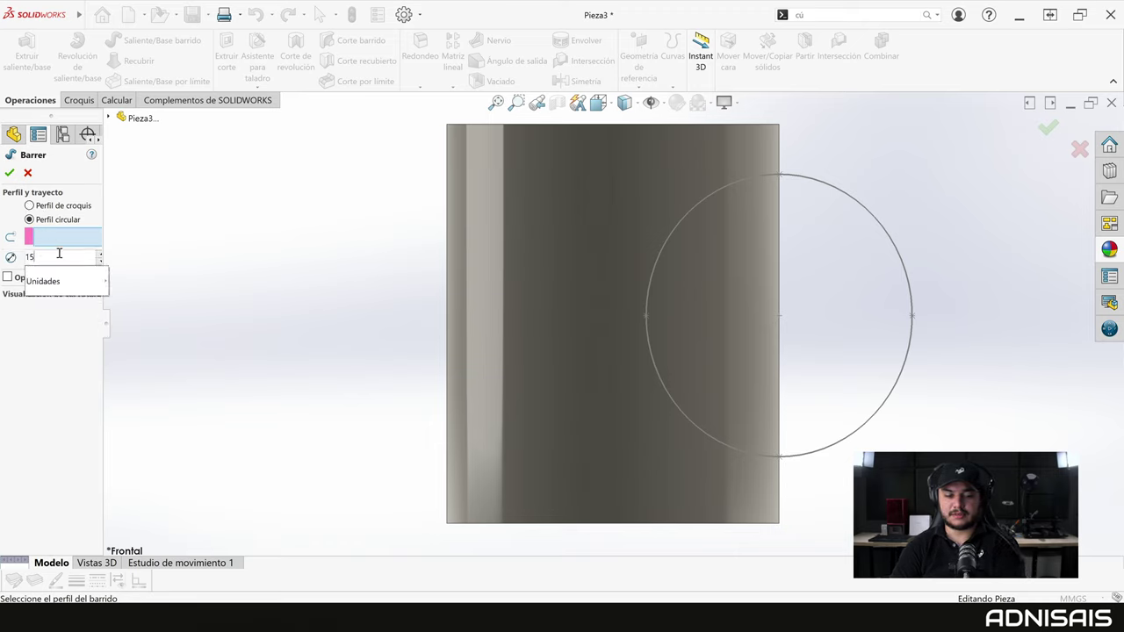
pyautogui.press('Return')
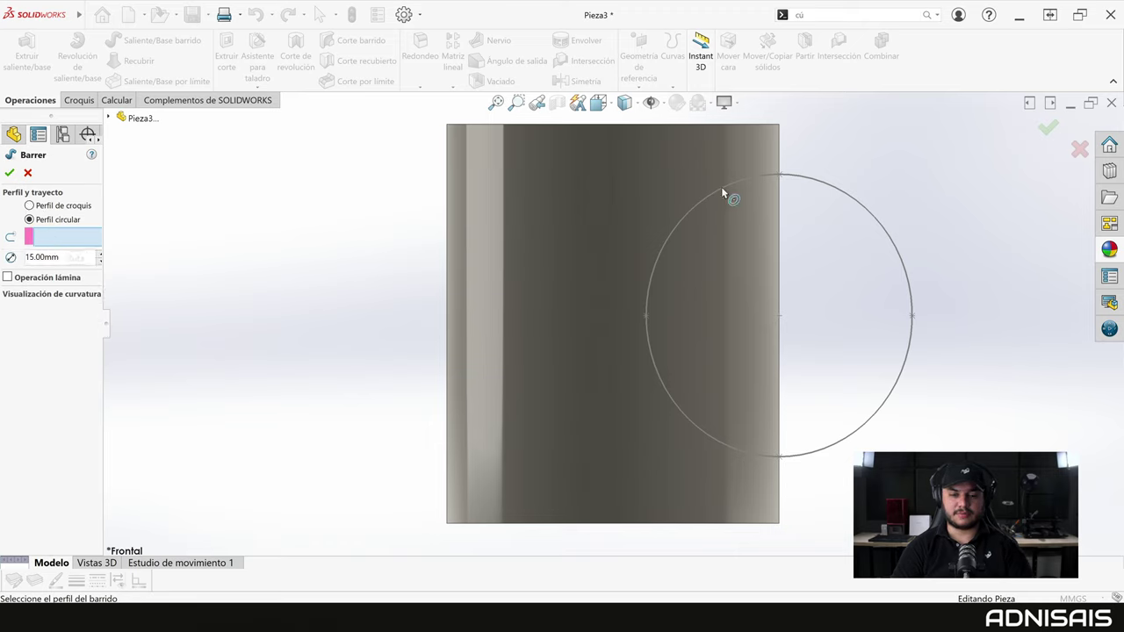
pyautogui.click(755, 175)
pyautogui.moveTo(813, 224)
pyautogui.mouseDown(button='middle')
pyautogui.moveTo(769, 310)
pyautogui.moveTo(838, 275)
pyautogui.moveTo(865, 231)
pyautogui.moveTo(869, 259)
pyautogui.moveTo(840, 162)
pyautogui.moveTo(853, 294)
pyautogui.mouseUp(button='middle')
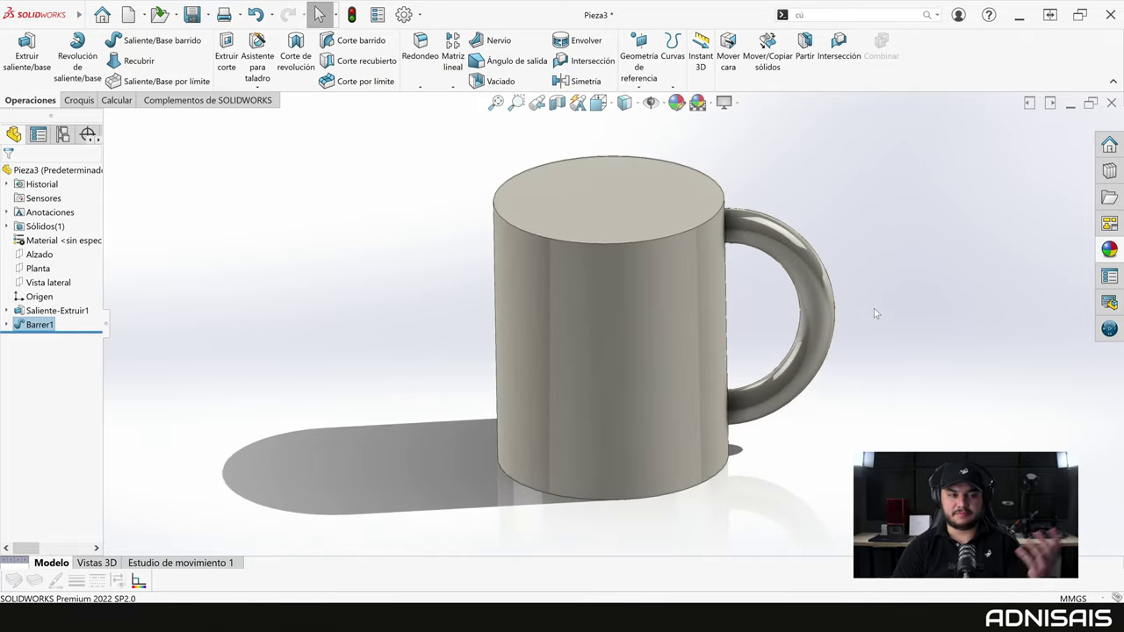
# Shell the mug with 5 mm walls and the top face removed, then check it in section view
pyautogui.click(496, 81)
pyautogui.write('5.00mm')
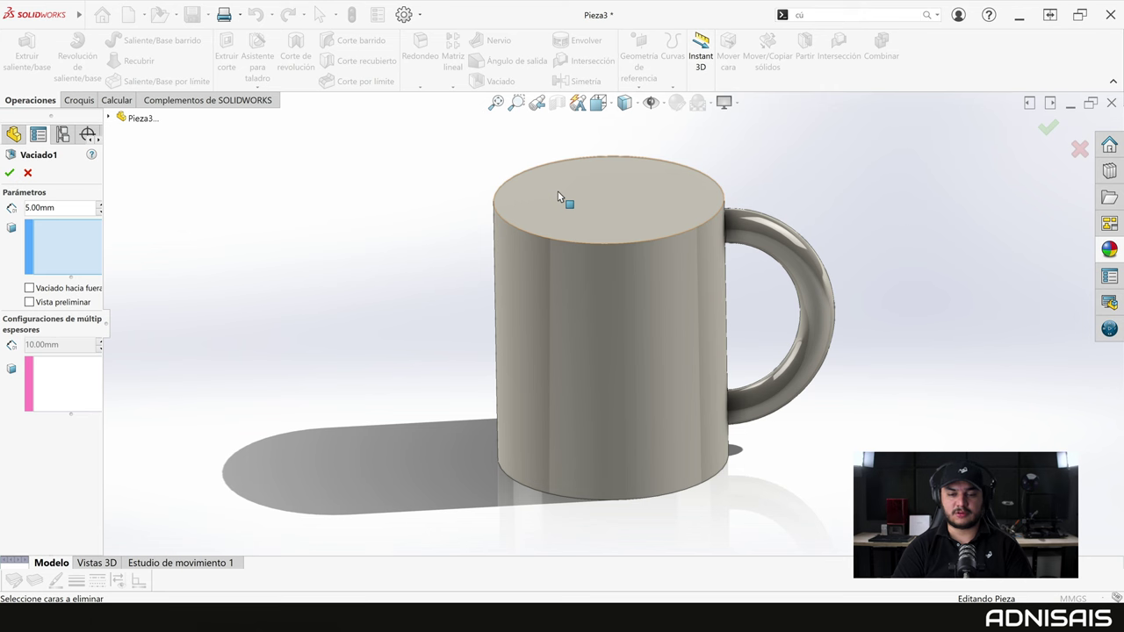
pyautogui.click(557, 191)
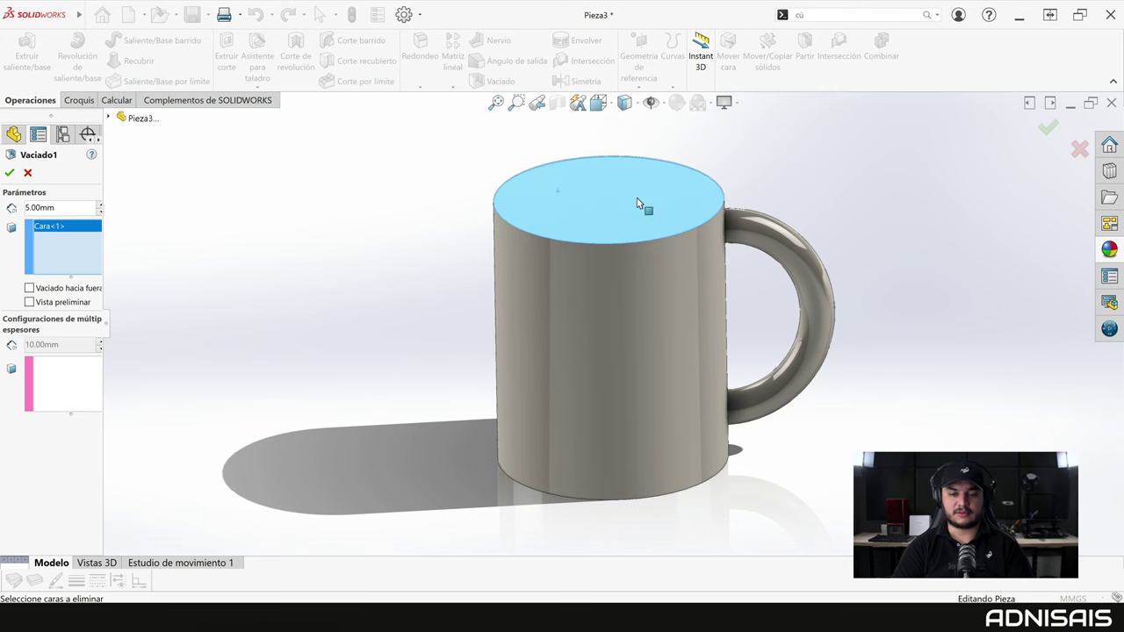
pyautogui.press('Return')
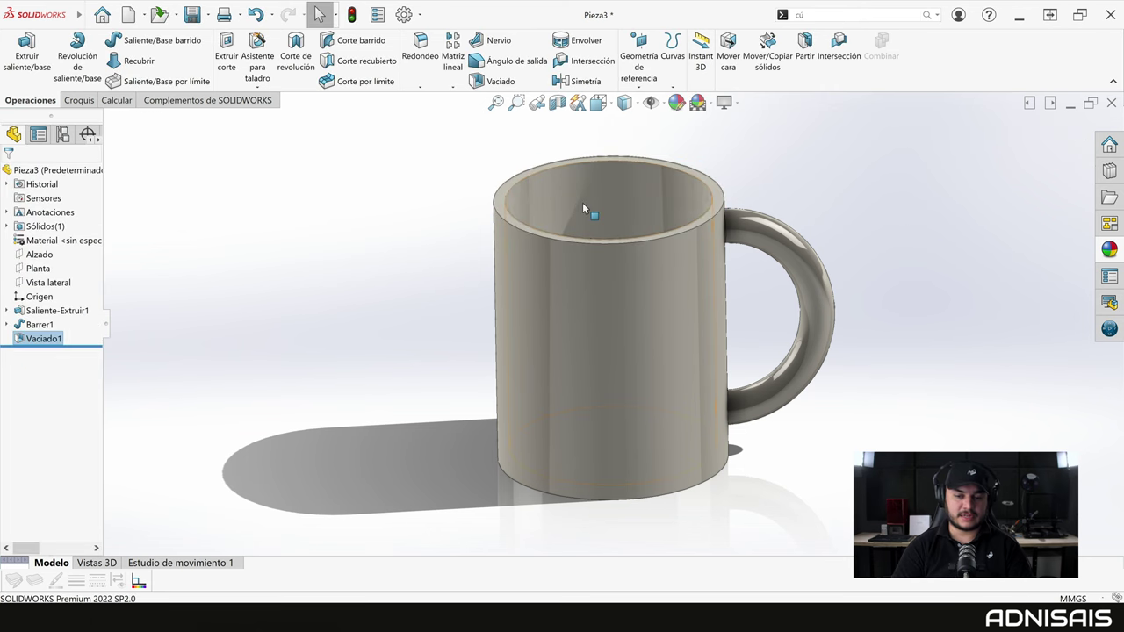
pyautogui.click(557, 104)
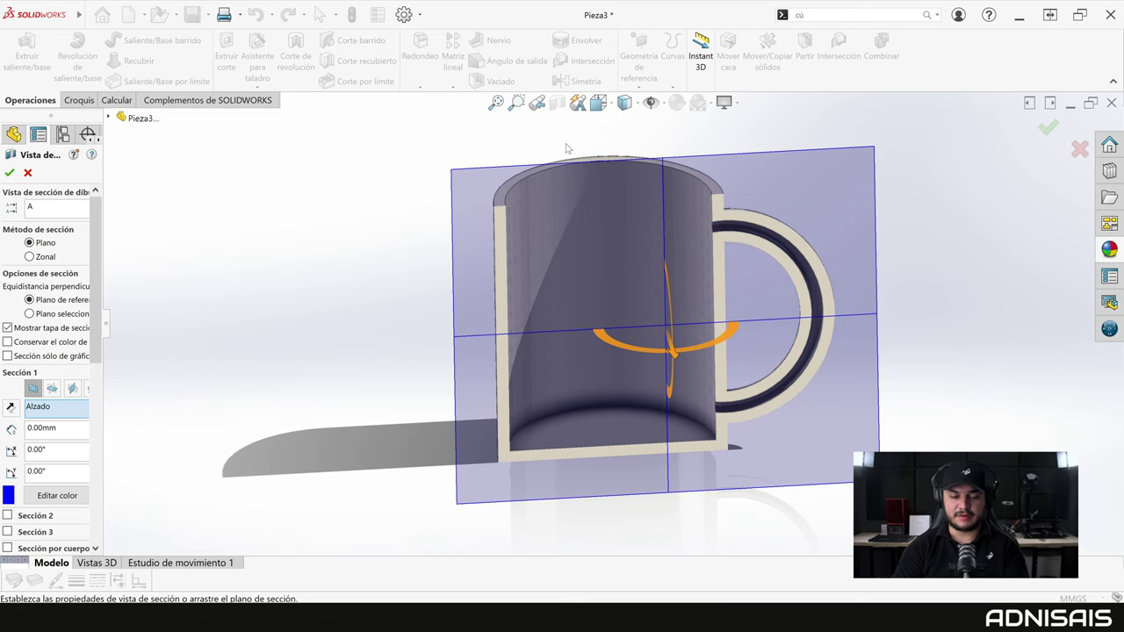
pyautogui.press('Escape')
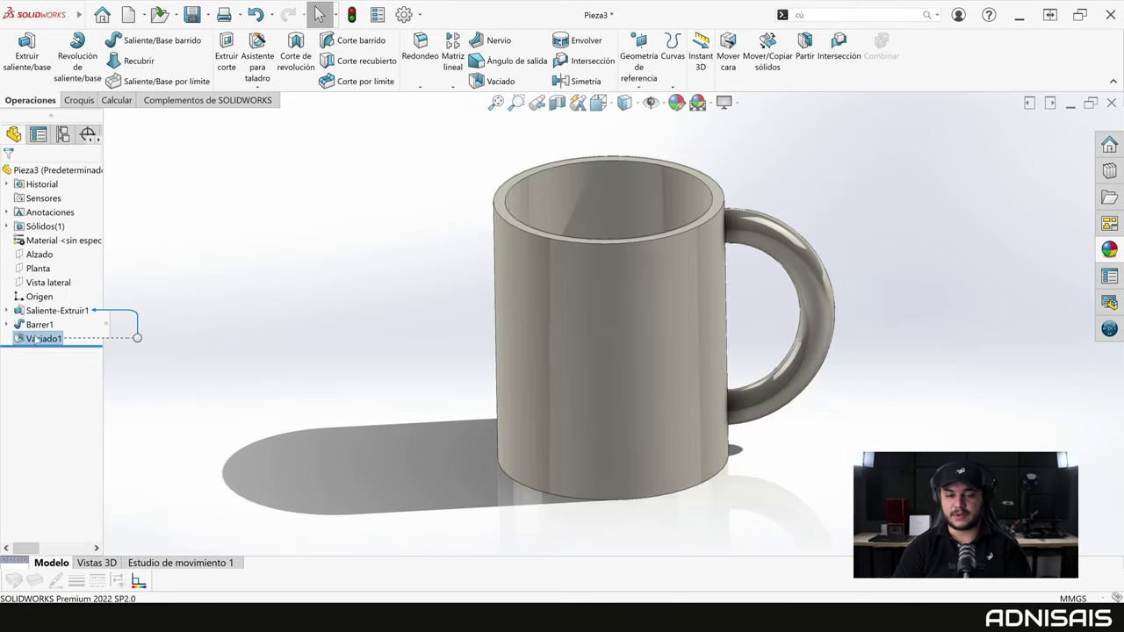
# Edit Vaciado1 and give the handle face its own thickness, trying 80 then 6 mm
pyautogui.click(37, 318)
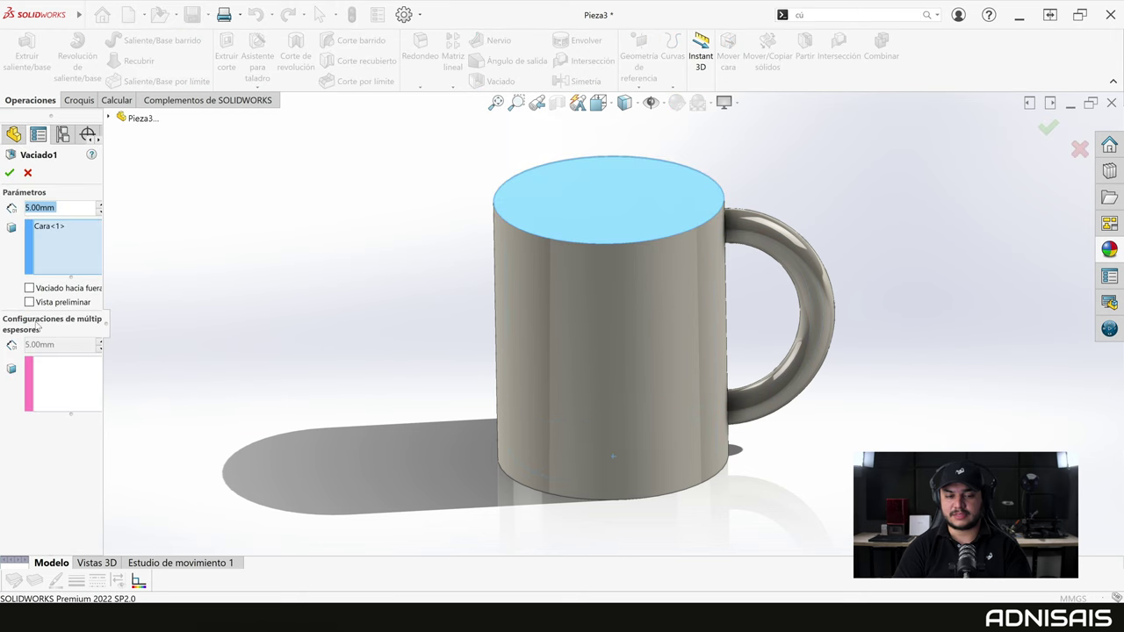
pyautogui.click(70, 388)
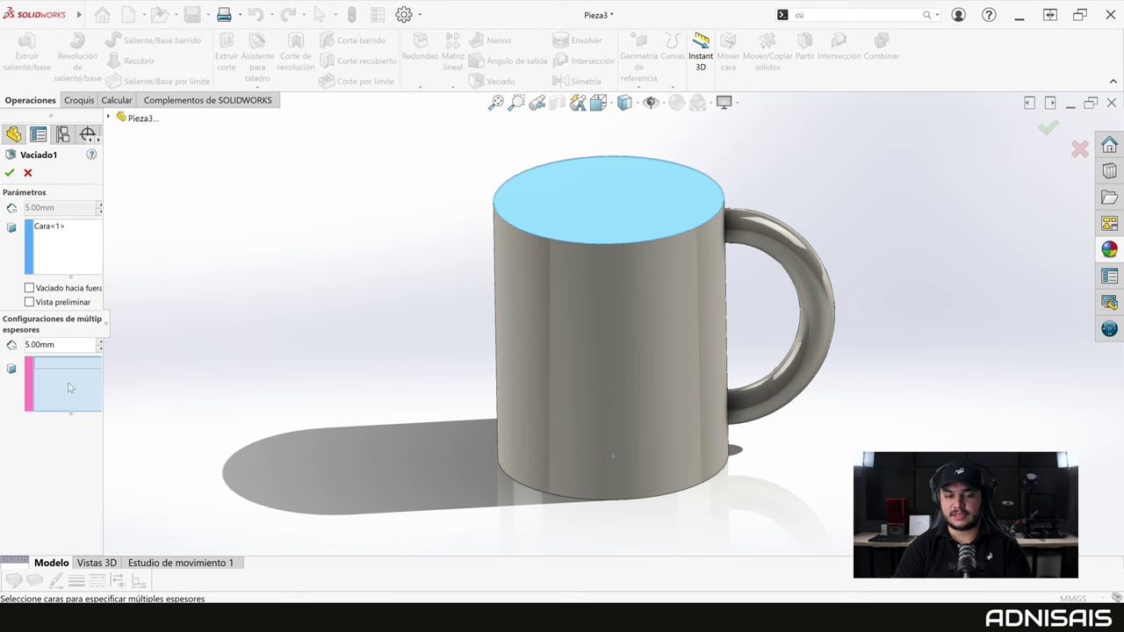
pyautogui.click(788, 244)
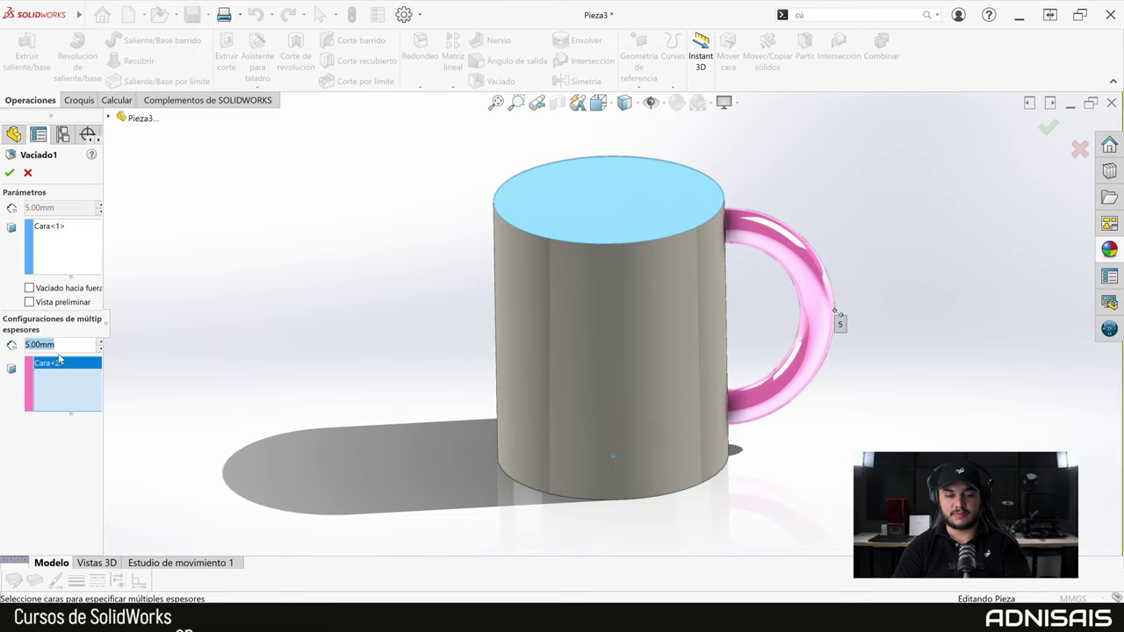
pyautogui.write('80')
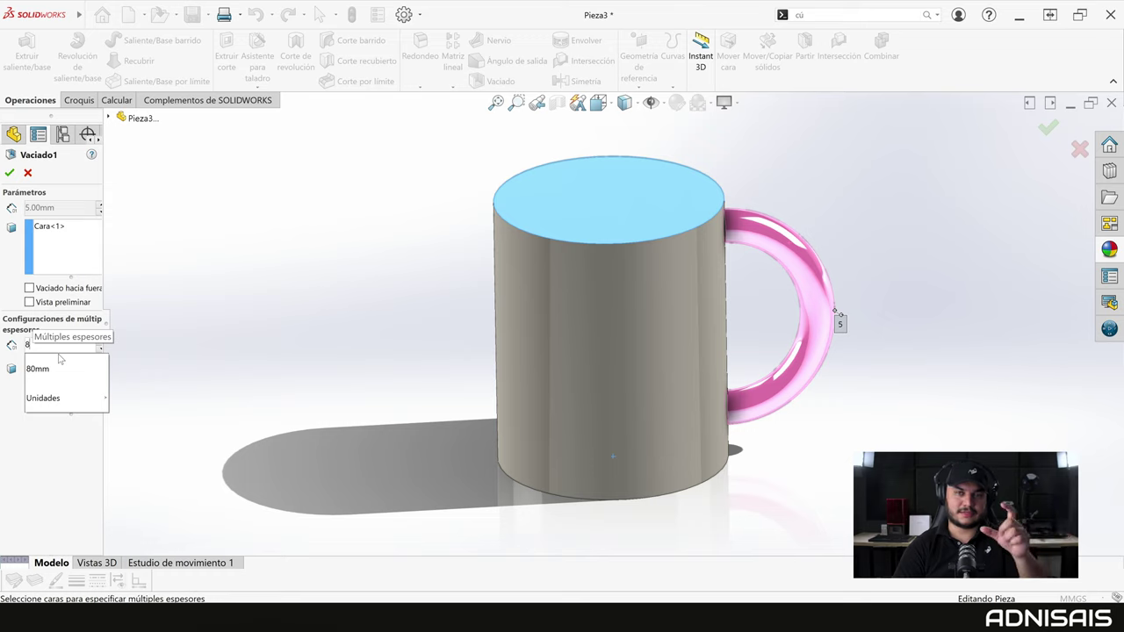
pyautogui.press('Return')
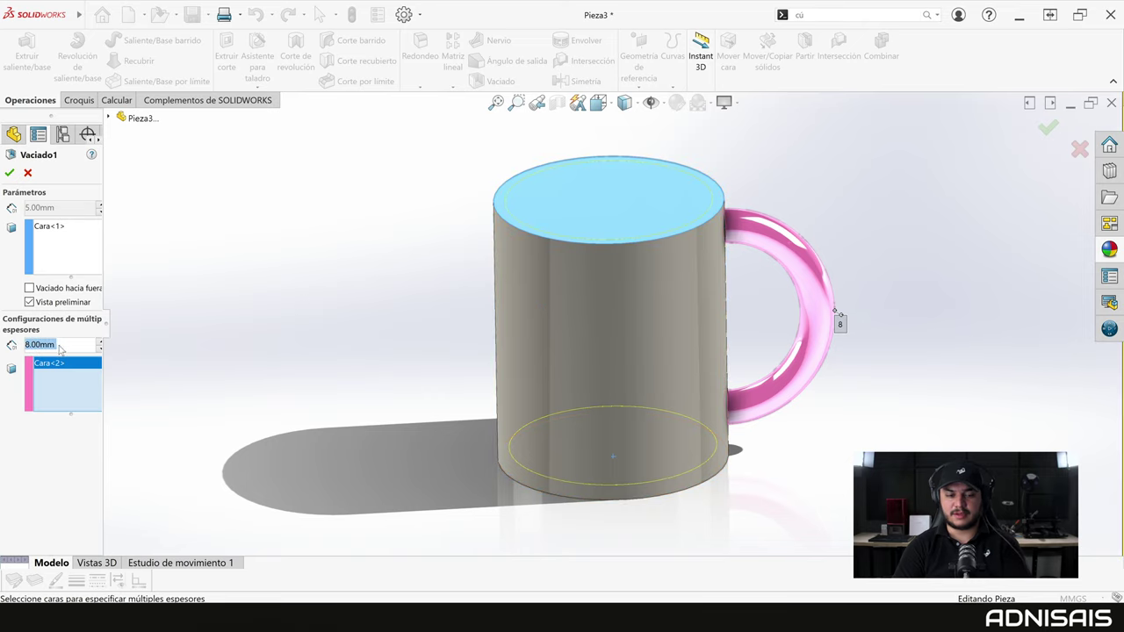
pyautogui.write('6')
pyautogui.press('Return')
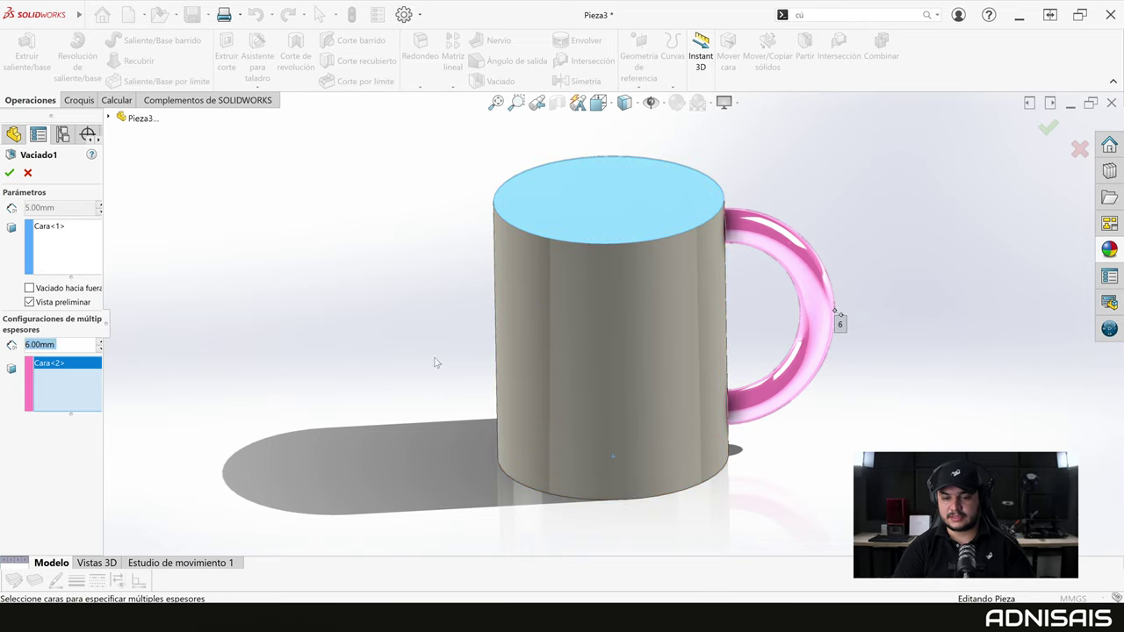
# Settle the handle thickness at 8 mm after trying 5 mm, accept the shell, and section the mug
pyautogui.moveTo(570, 307); pyautogui.dragTo(228, 329, button='middle')
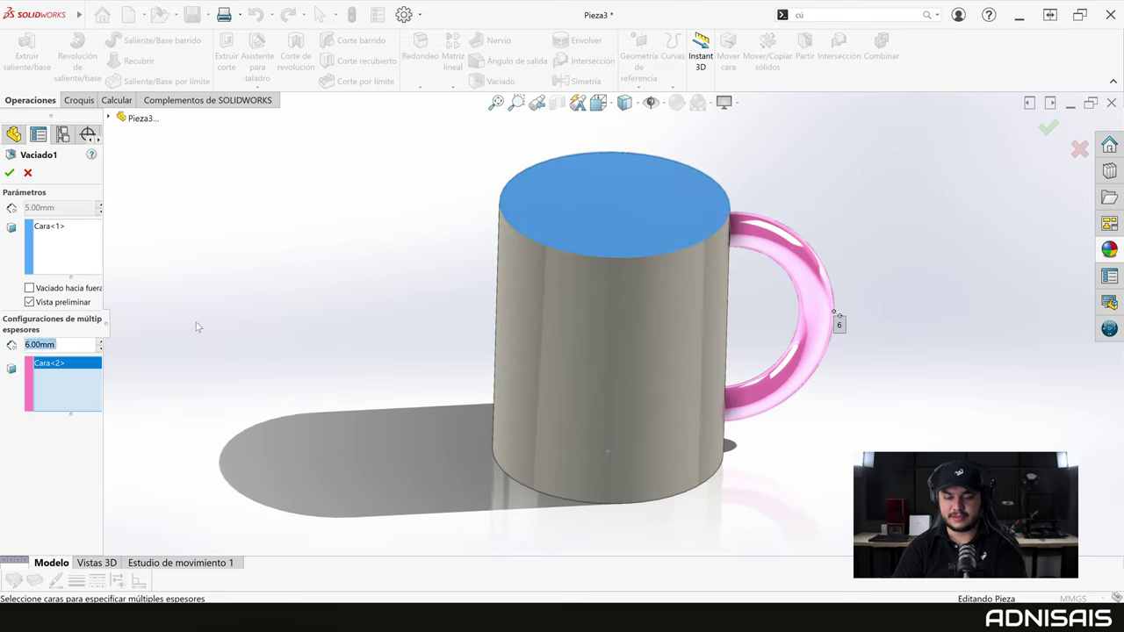
pyautogui.write('5')
pyautogui.press('Return')
pyautogui.moveTo(667, 268); pyautogui.dragTo(728, 247, button='middle')
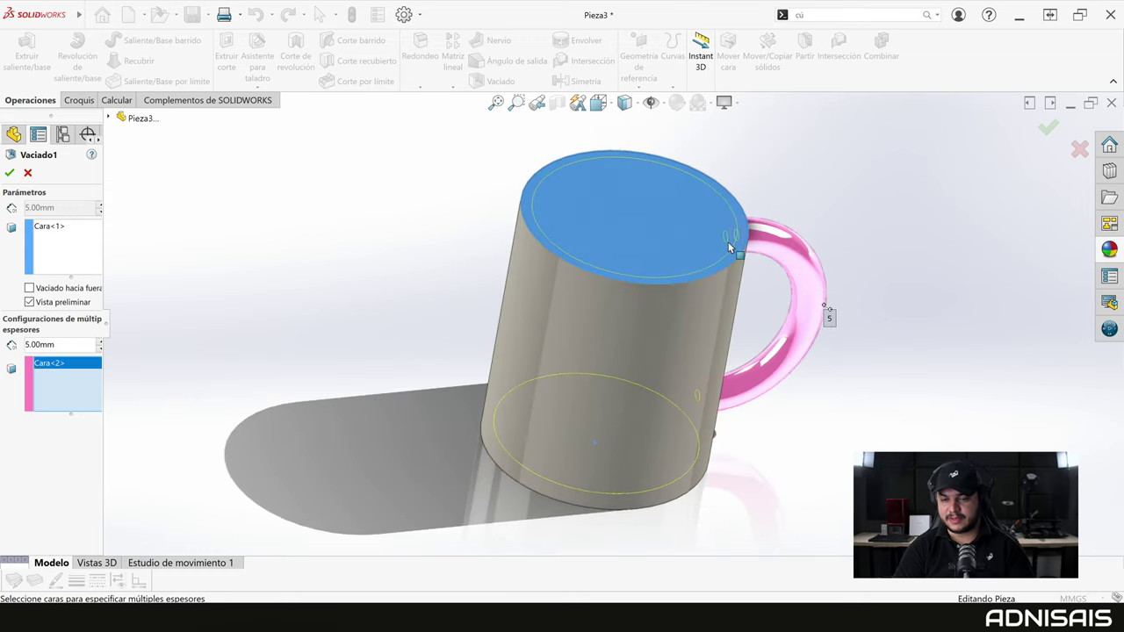
pyautogui.click(72, 345)
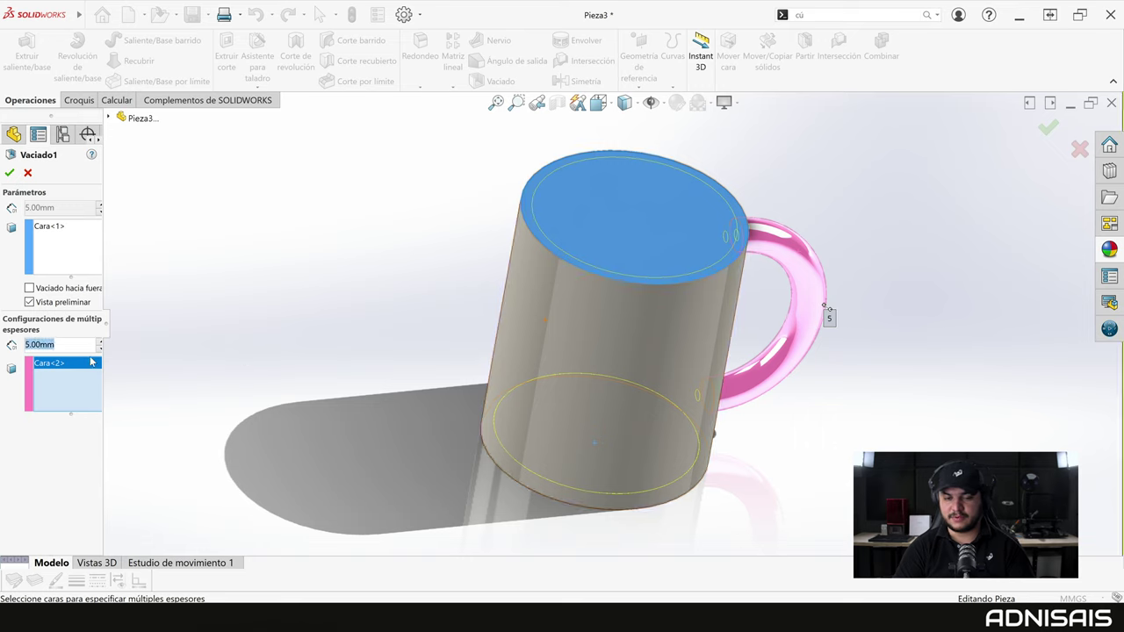
pyautogui.write('8')
pyautogui.press('Return')
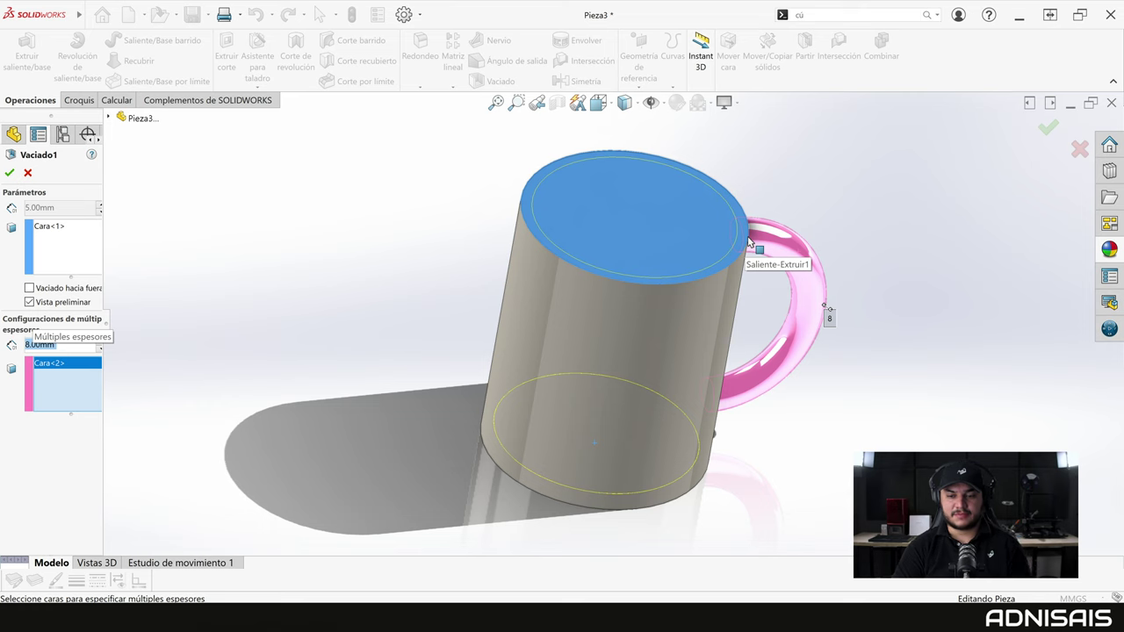
pyautogui.press('Return')
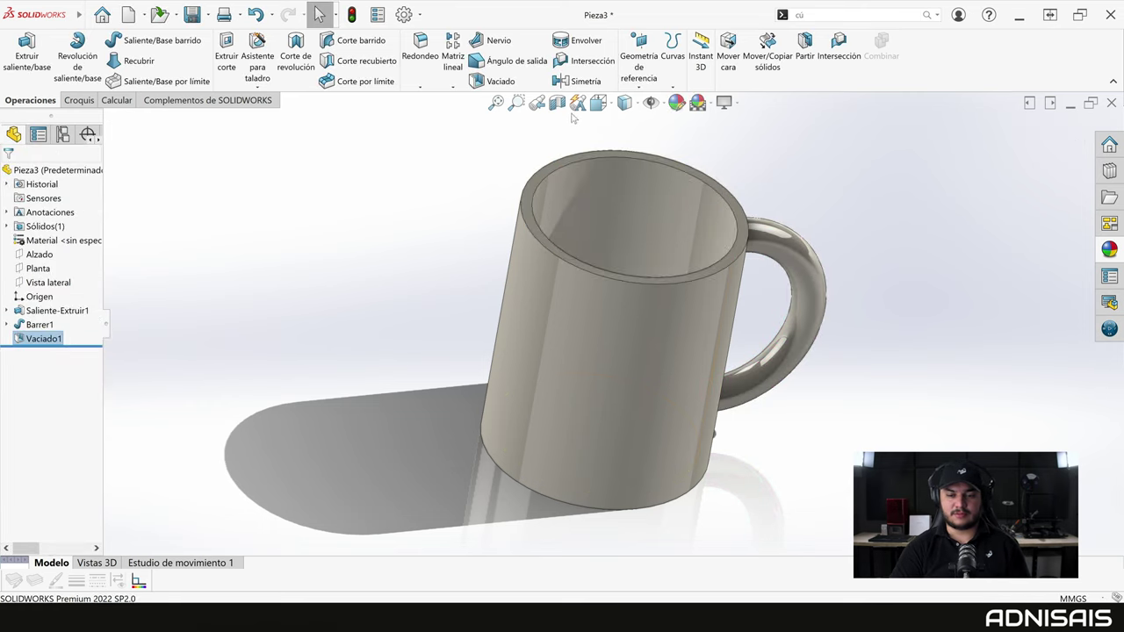
pyautogui.click(559, 105)
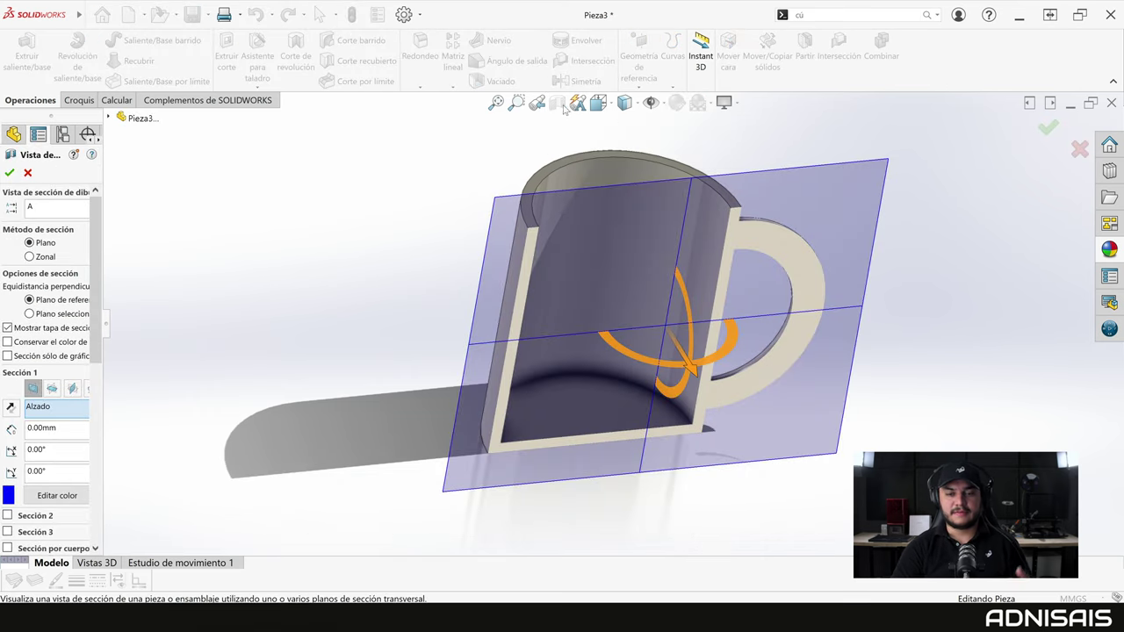
# Close the section view, rotate the mug to show its underside, and start rolling back before Vaciado1
pyautogui.press('Escape')
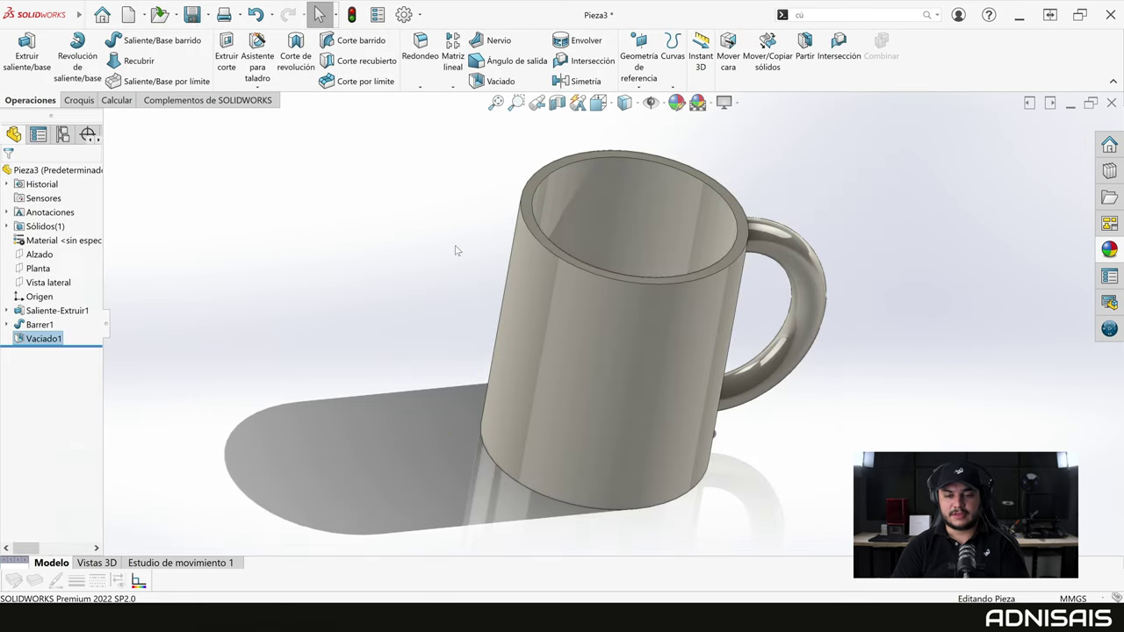
pyautogui.press('Up')
pyautogui.press('Up')
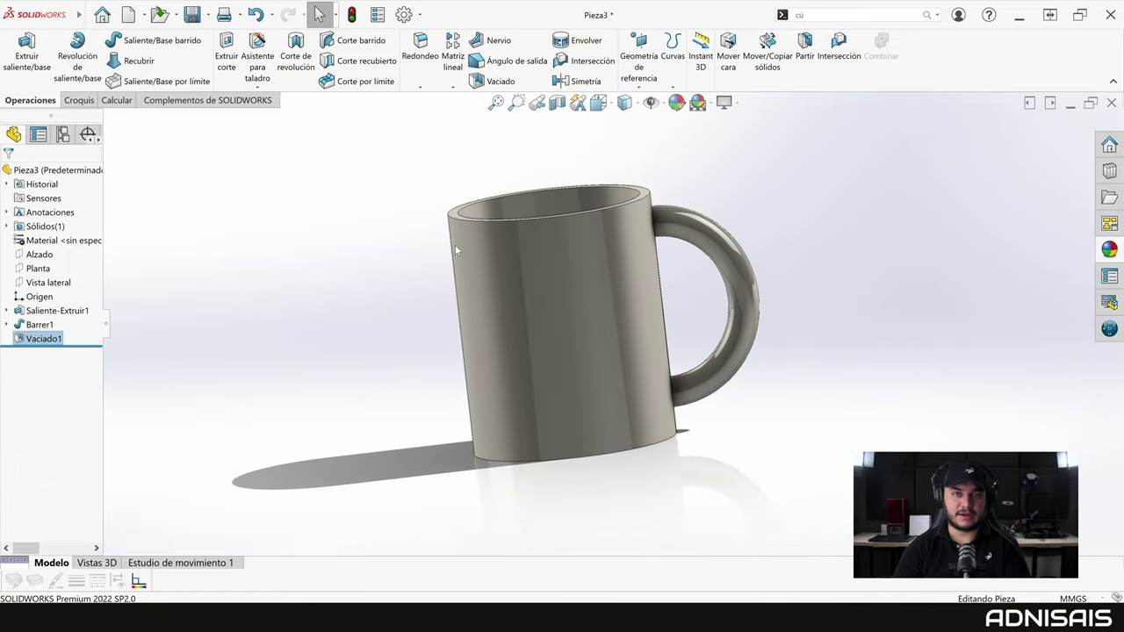
pyautogui.press('Up')
pyautogui.press('Up')
pyautogui.press('Up')
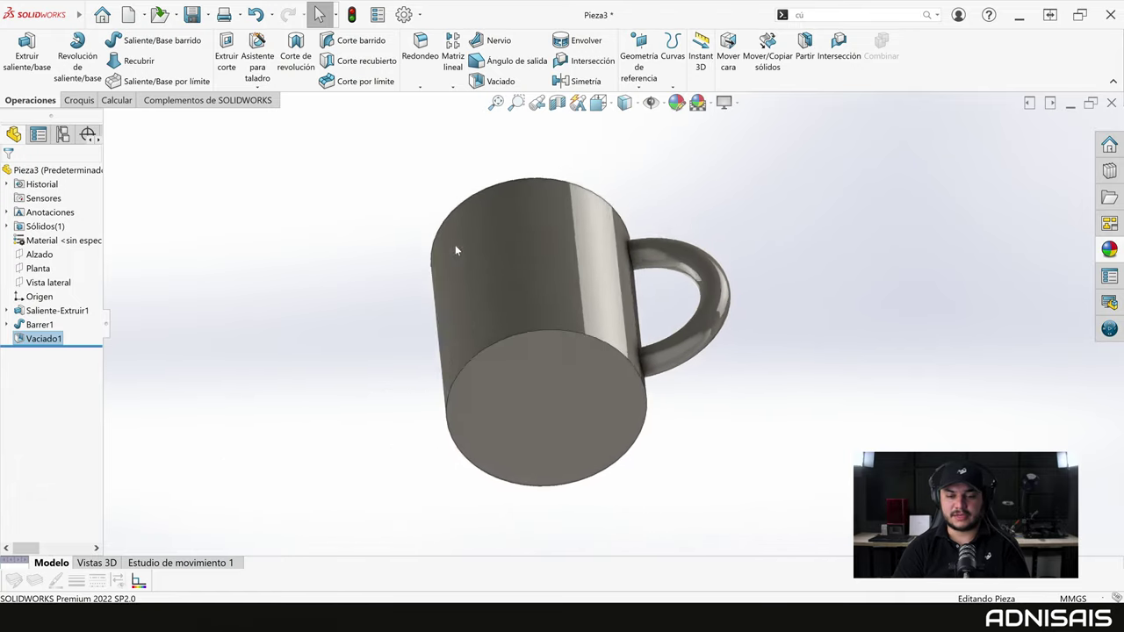
pyautogui.moveTo(455, 251)
pyautogui.mouseDown(button='middle')
pyautogui.moveTo(464, 373)
pyautogui.moveTo(403, 360)
pyautogui.mouseUp(button='middle')
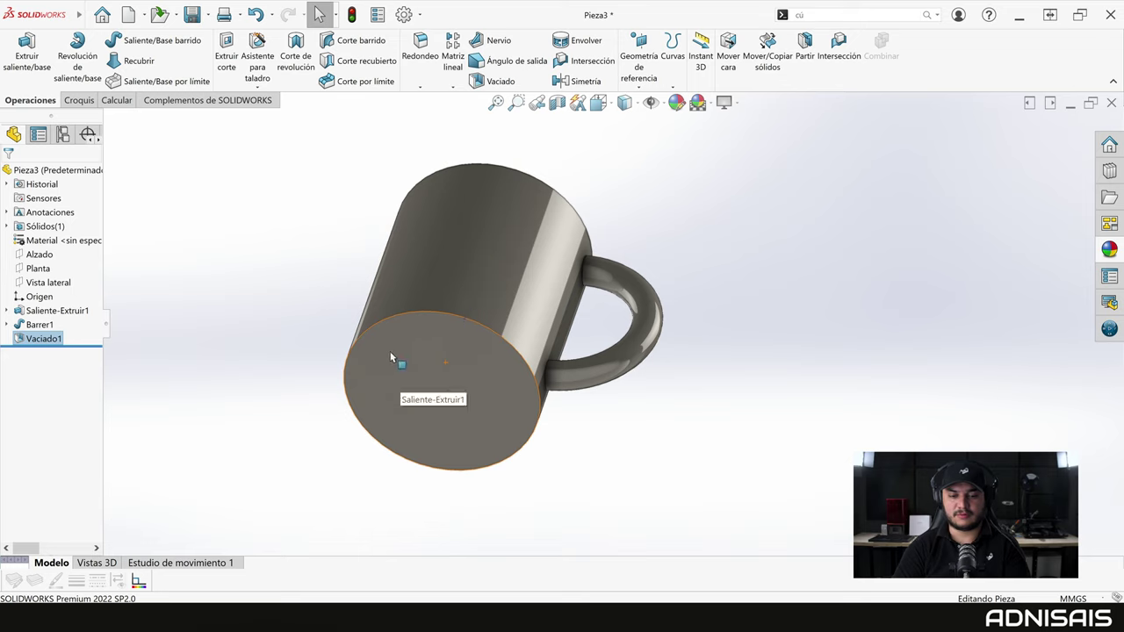
pyautogui.click(81, 344)
# Roll back before the shell and sketch a circle offset 5 mm inward on the mug's bottom face
pyautogui.moveTo(83, 337); pyautogui.dragTo(79, 331)
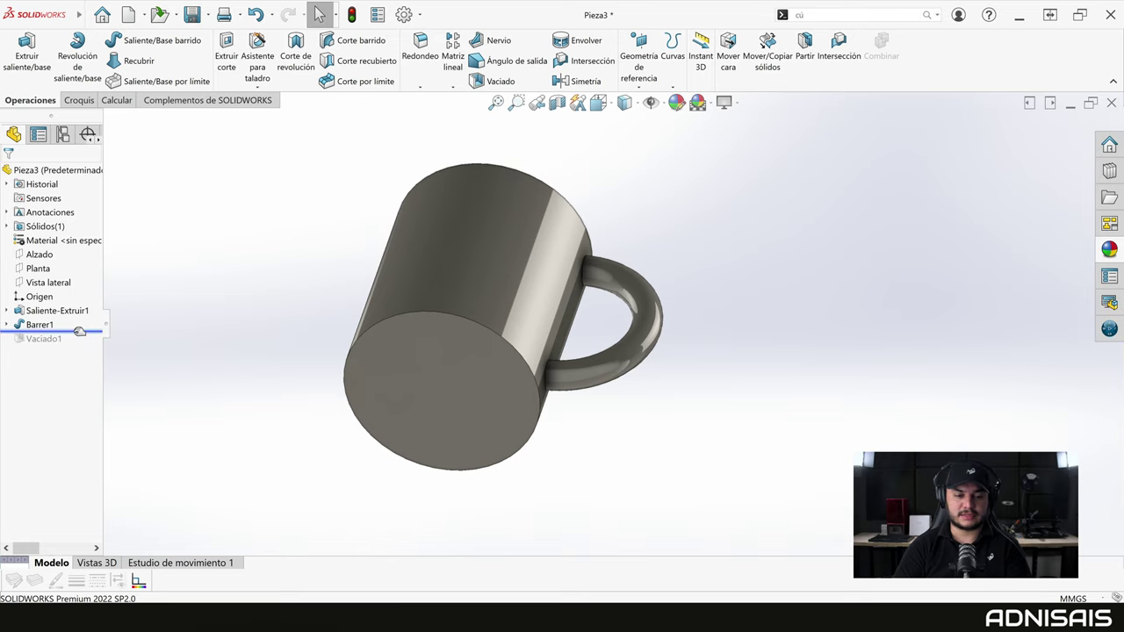
pyautogui.click(377, 352)
pyautogui.click(406, 324)
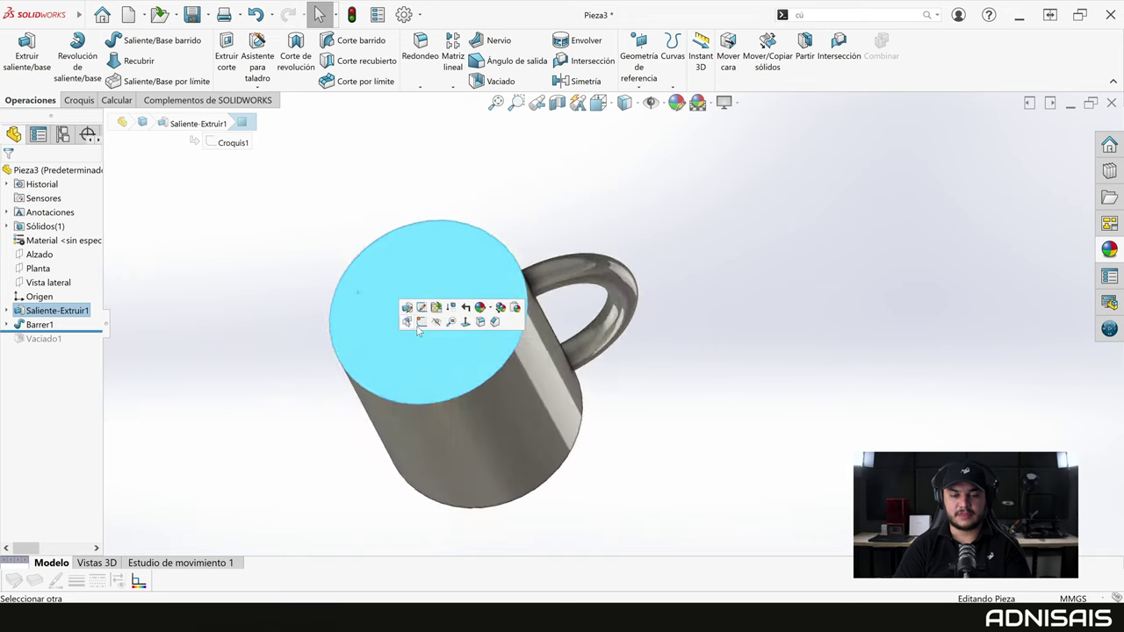
pyautogui.click(420, 322)
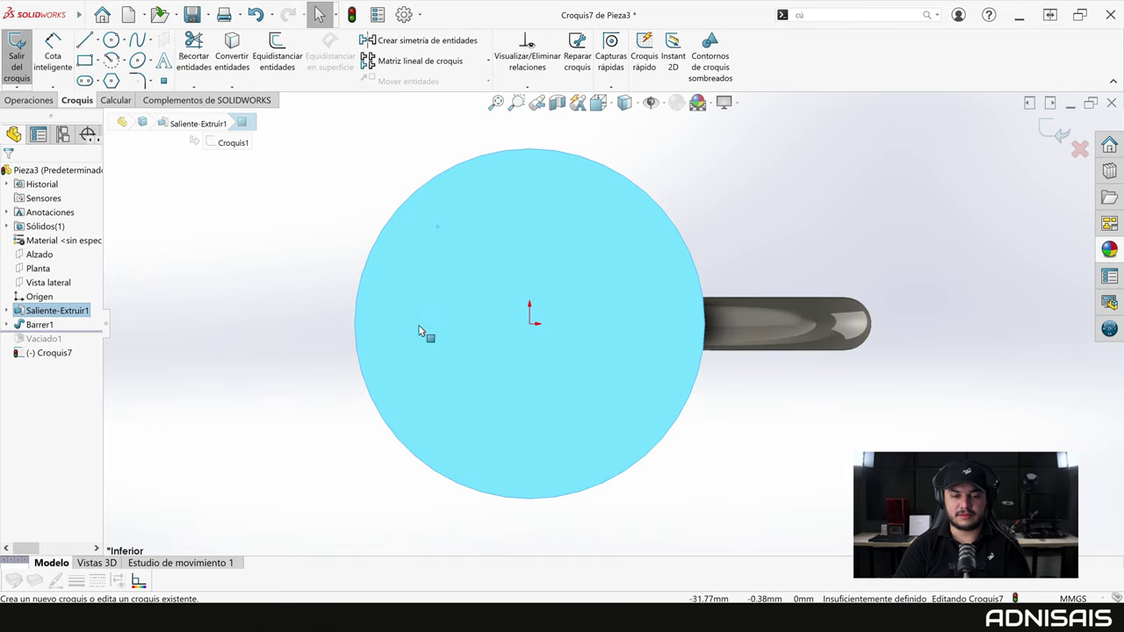
pyautogui.click(267, 54)
pyautogui.write('5')
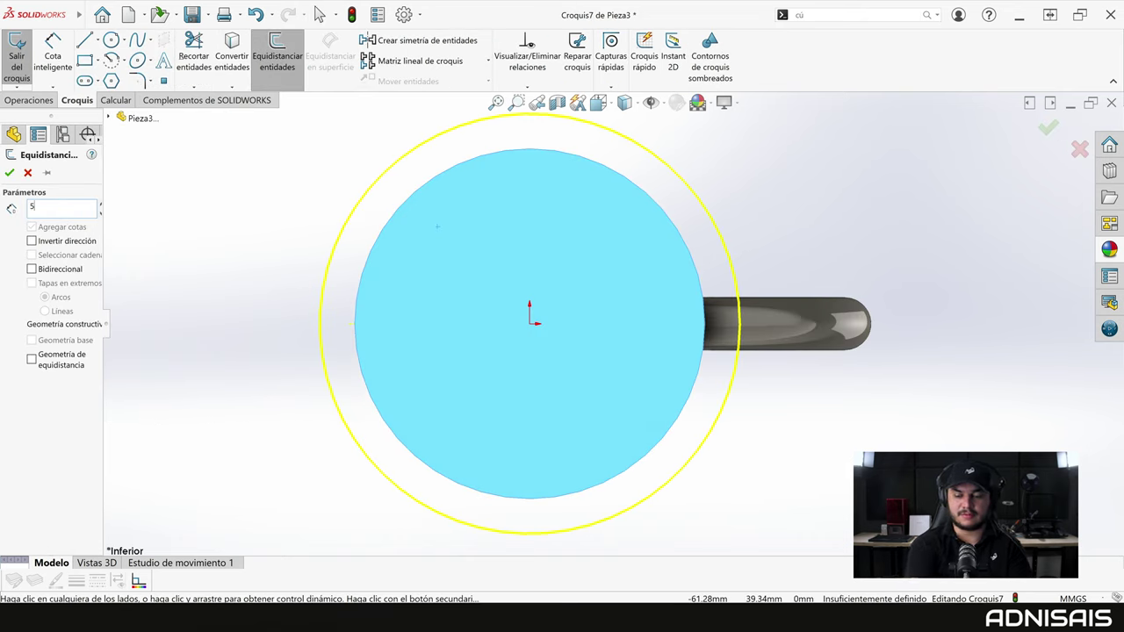
pyautogui.click(585, 253)
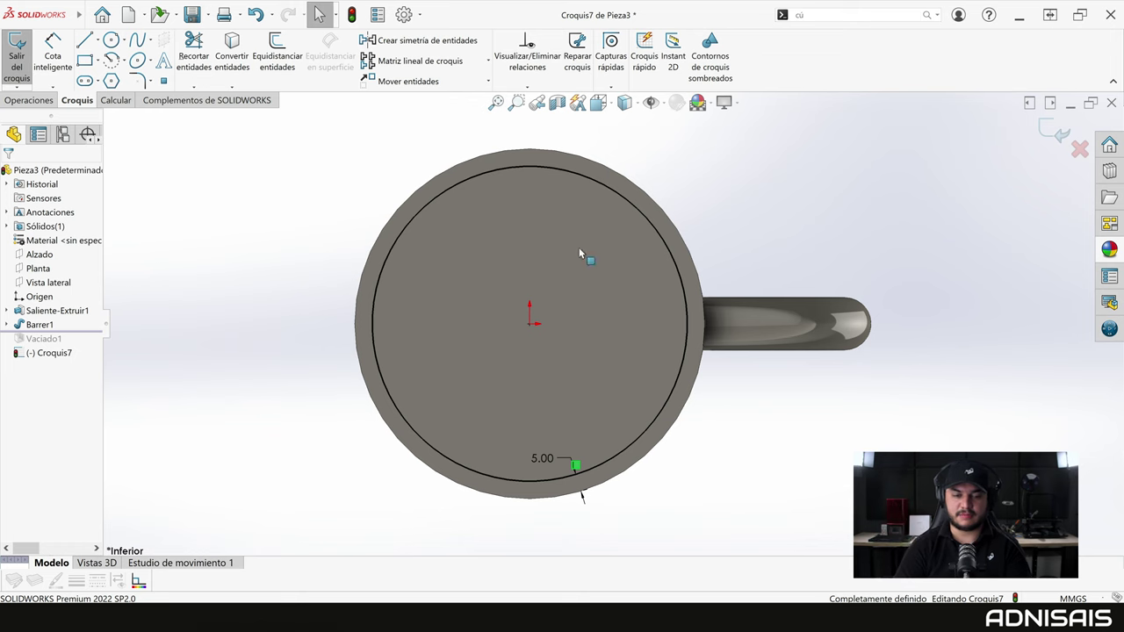
pyautogui.click(29, 100)
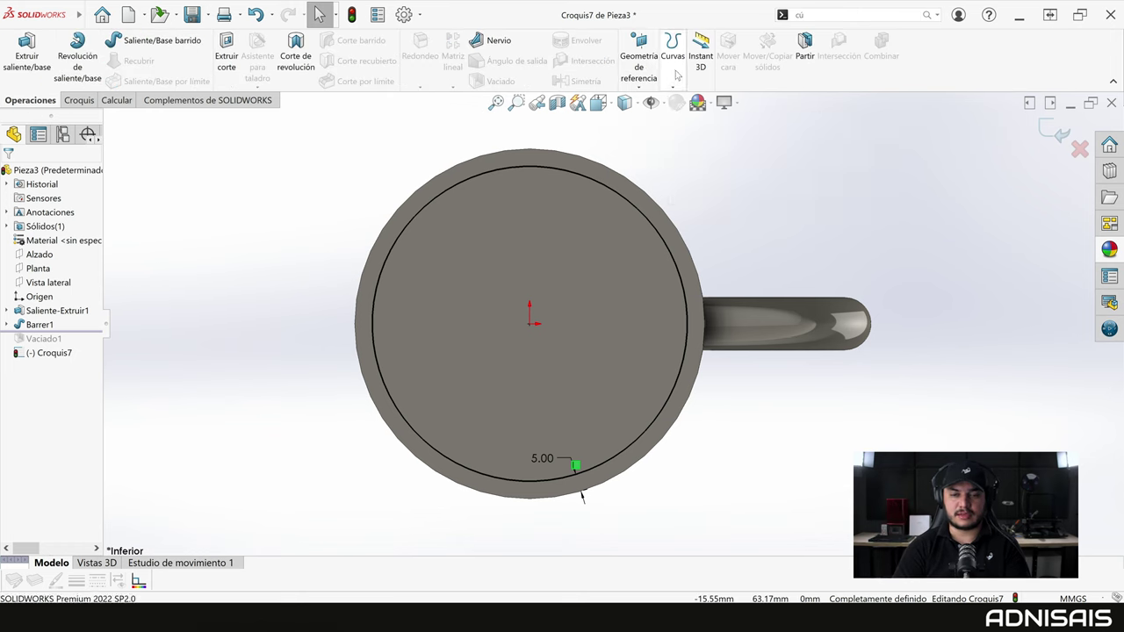
# Project Croquis7 as a split line onto the bottom face, then select the inner disc and outer ring
pyautogui.click(675, 85)
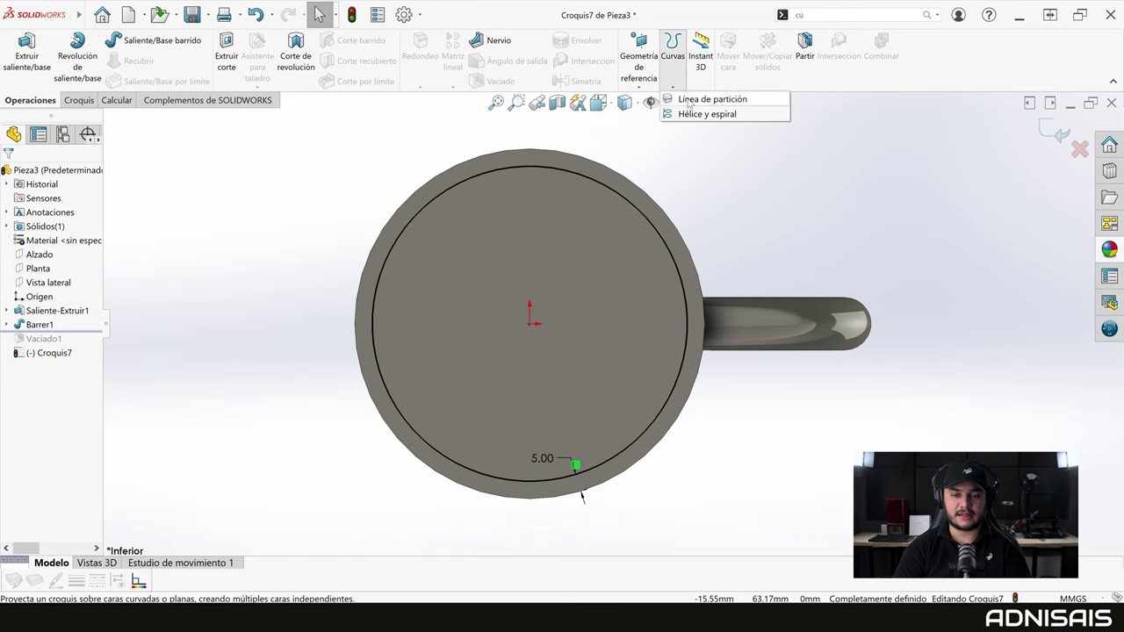
pyautogui.click(706, 99)
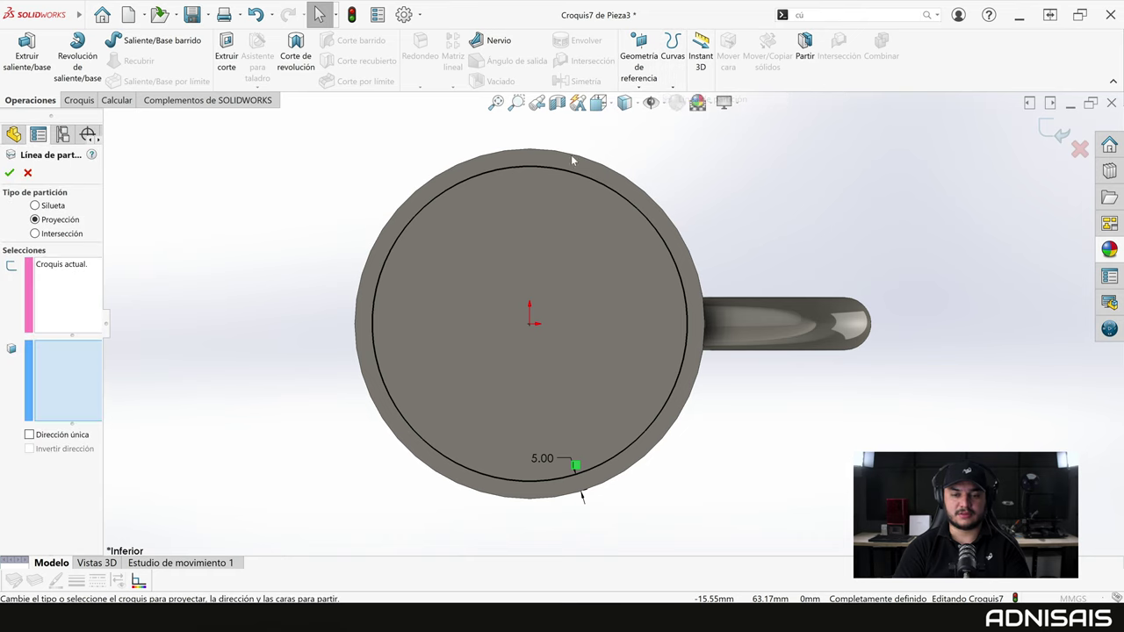
pyautogui.click(523, 215)
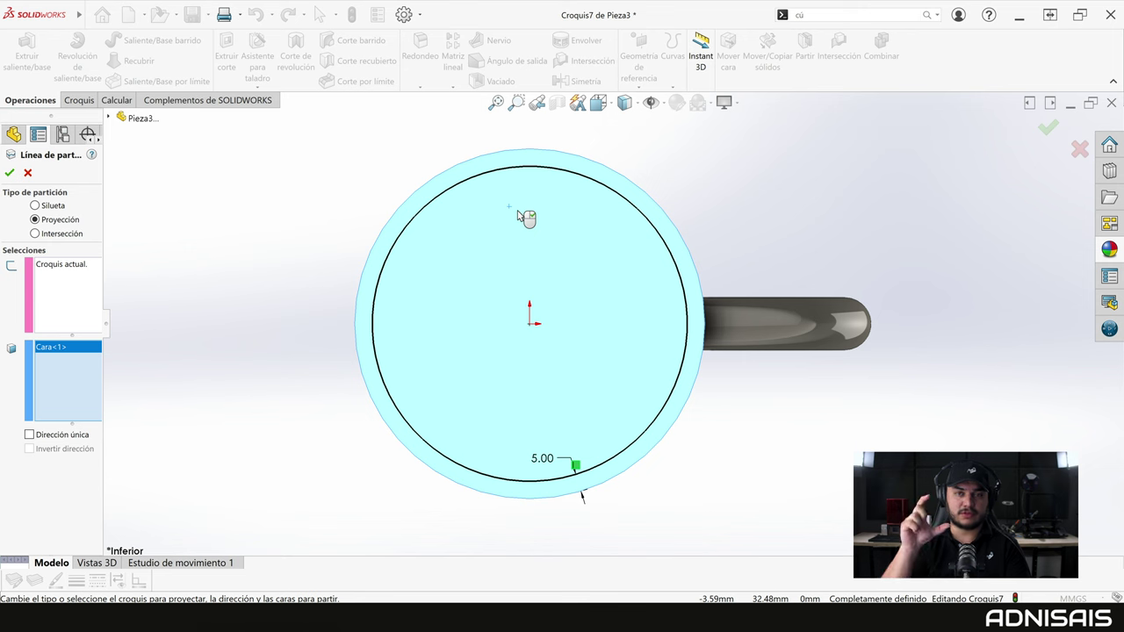
pyautogui.rightClick(524, 215)
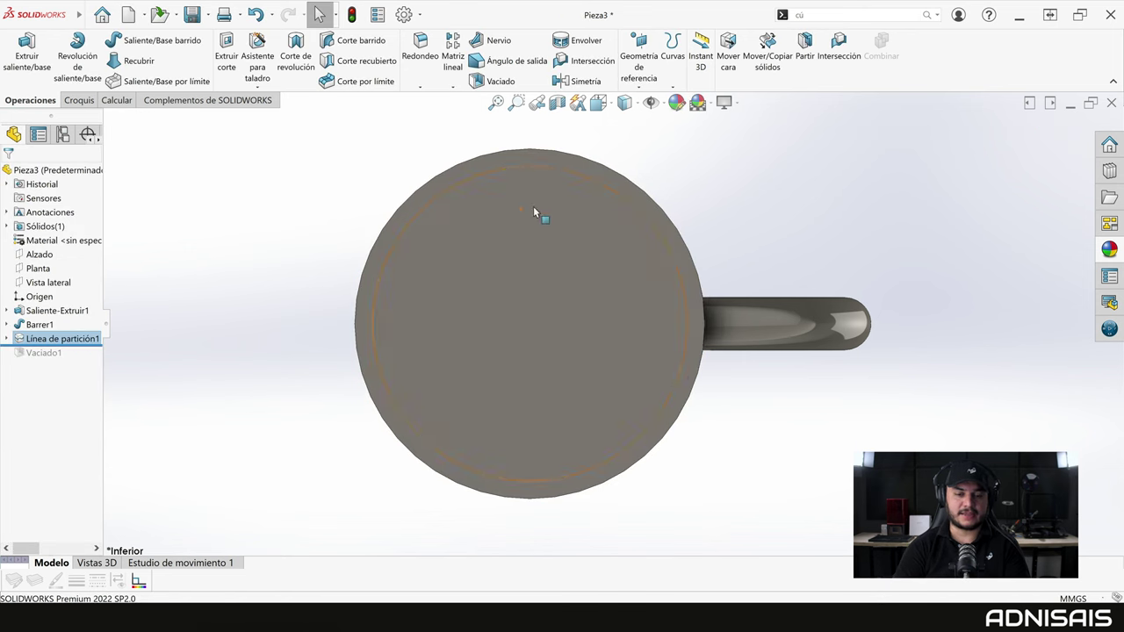
pyautogui.click(580, 198)
pyautogui.moveTo(491, 216)
pyautogui.mouseDown(button='middle')
pyautogui.moveTo(514, 216)
pyautogui.moveTo(583, 266)
pyautogui.moveTo(598, 333)
pyautogui.moveTo(540, 358)
pyautogui.moveTo(490, 325)
pyautogui.mouseUp(button='middle')
pyautogui.click(601, 337)
# Add a reversed 5 mm Cúpula on the inner bottom disc, then roll forward past Vaciado1
pyautogui.click(474, 305)
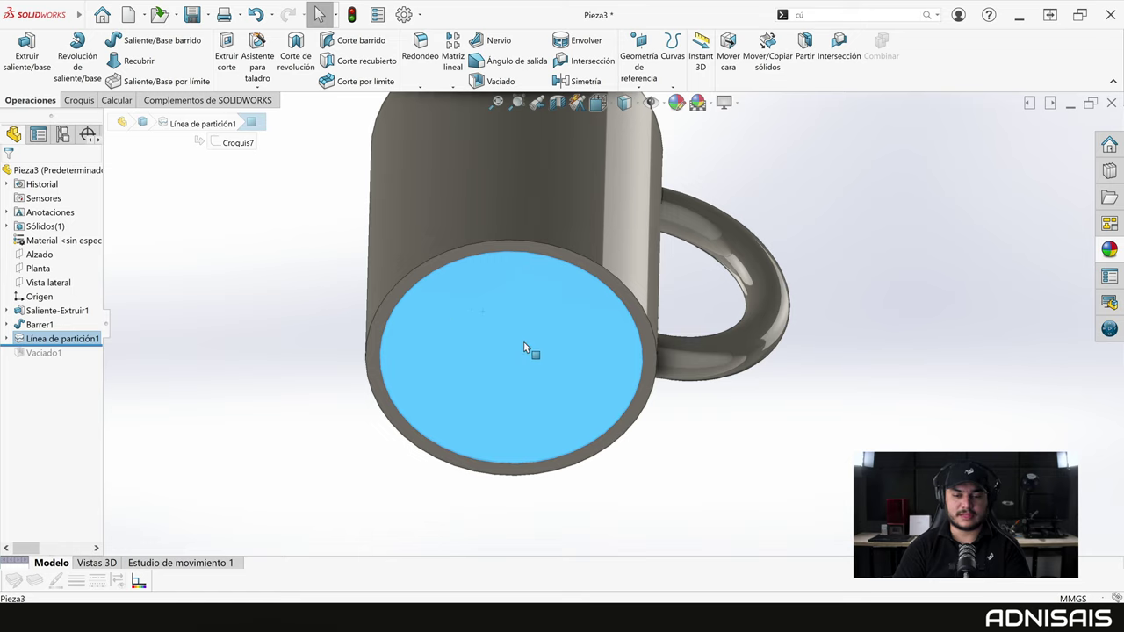
pyautogui.press('Down')
pyautogui.press('Down')
pyautogui.press('Down')
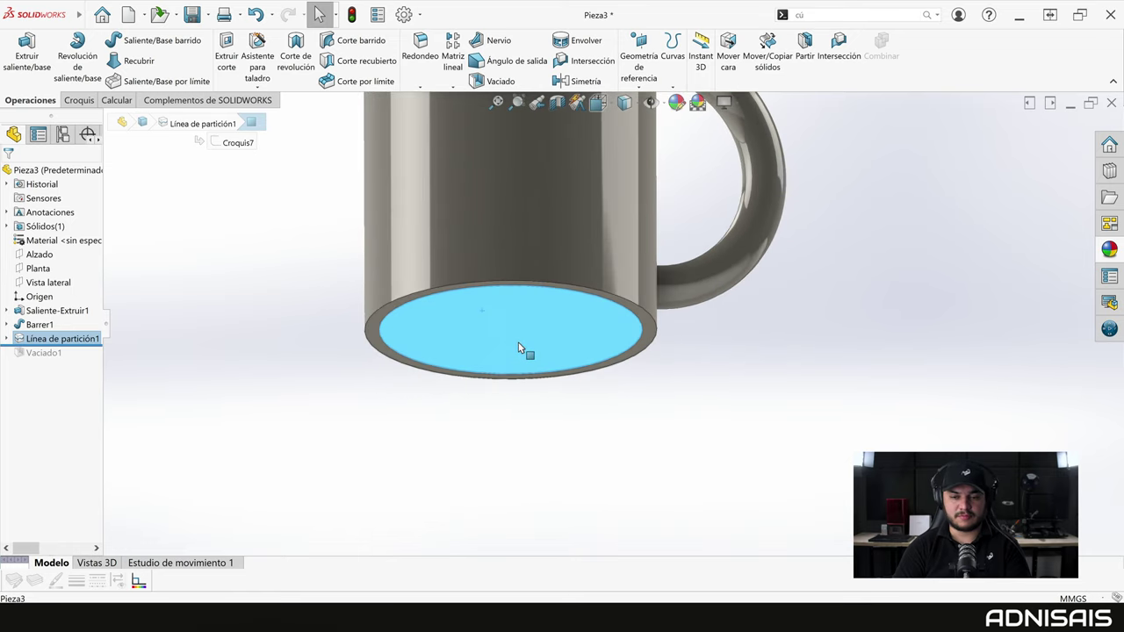
pyautogui.press('Down')
pyautogui.click(802, 15)
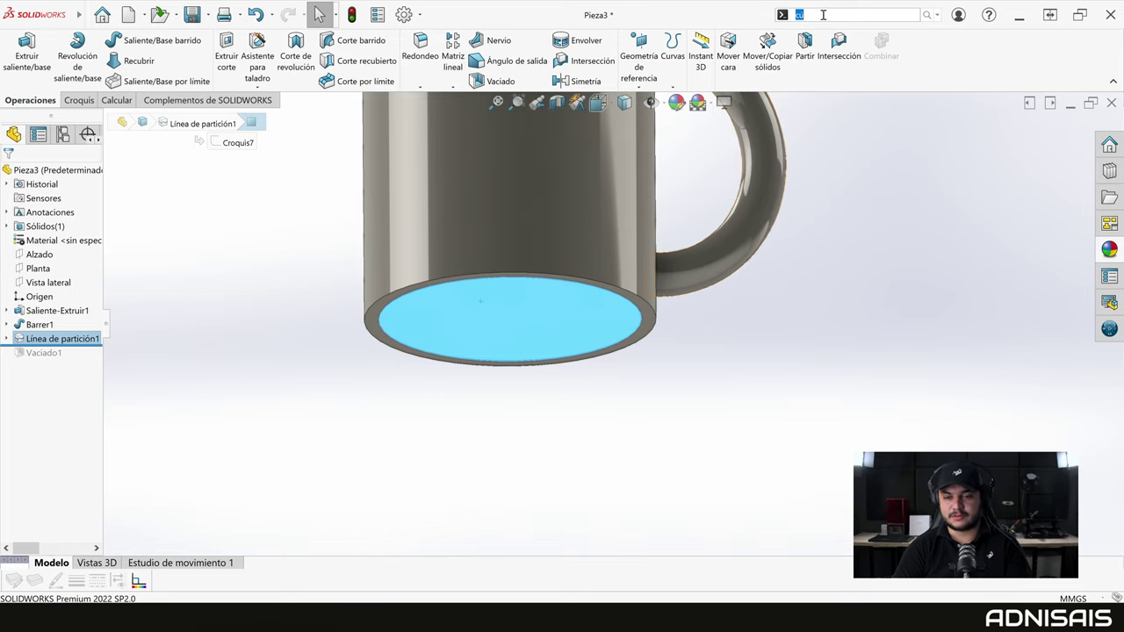
pyautogui.write('c')
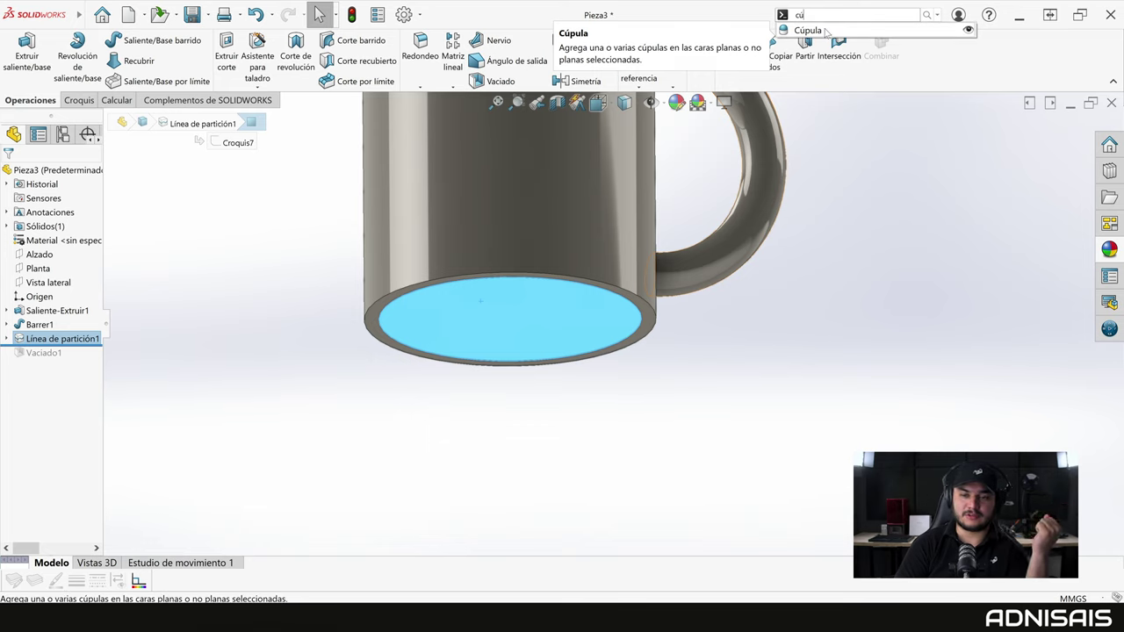
pyautogui.click(825, 31)
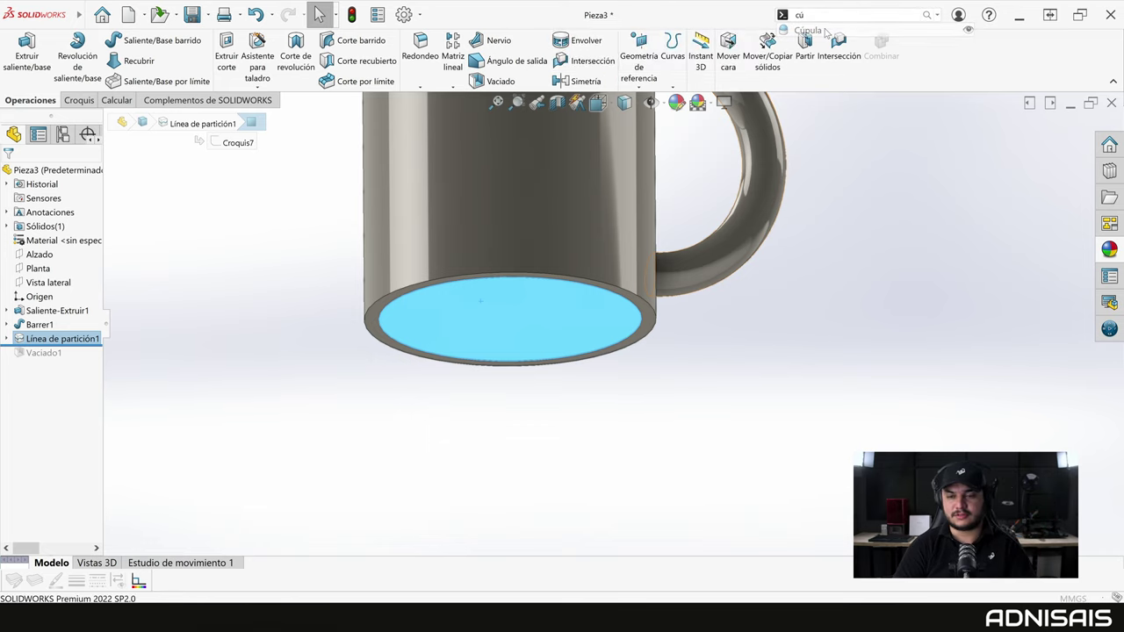
pyautogui.moveTo(532, 266)
pyautogui.mouseDown(button='middle')
pyautogui.moveTo(537, 314)
pyautogui.moveTo(561, 350)
pyautogui.mouseUp(button='middle')
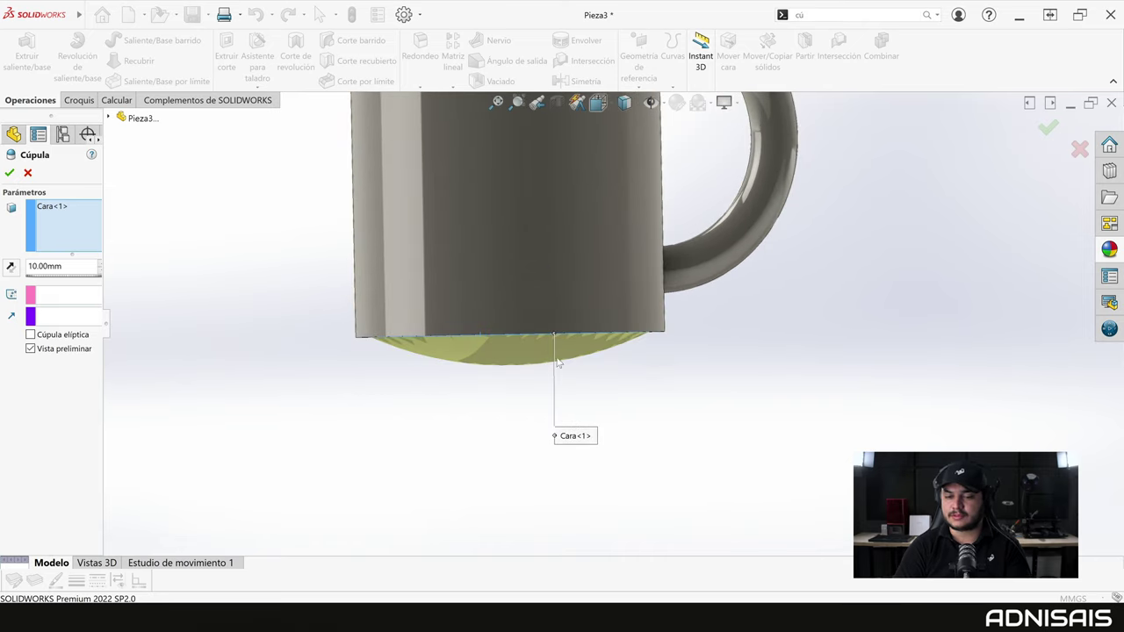
pyautogui.click(11, 267)
pyautogui.write('5')
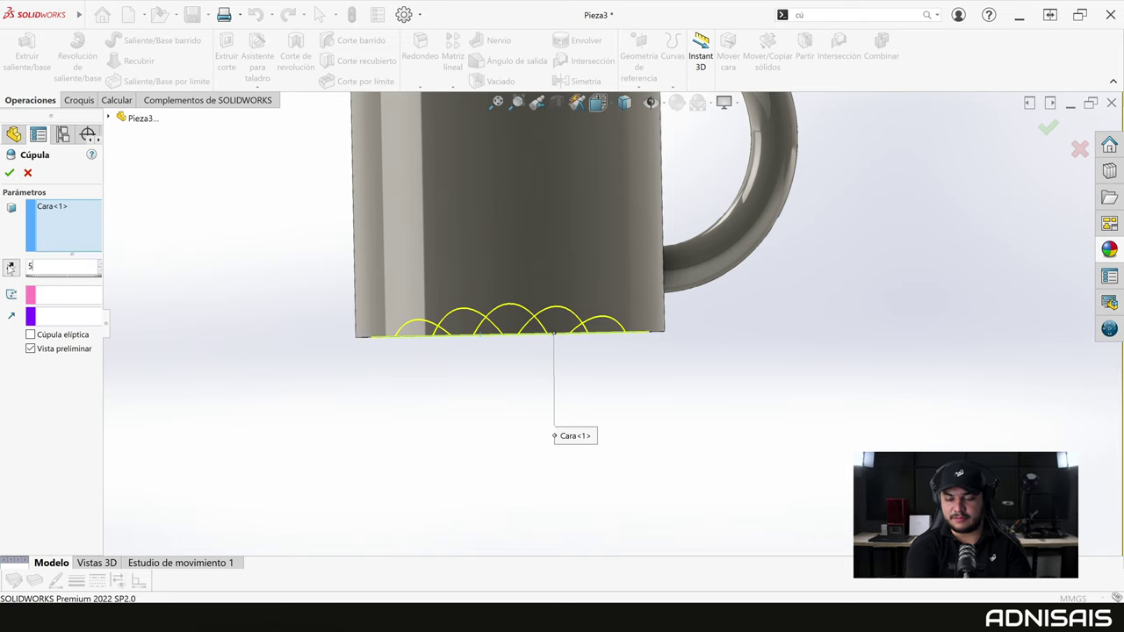
pyautogui.press('Return')
pyautogui.moveTo(193, 264)
pyautogui.mouseDown(button='middle')
pyautogui.moveTo(284, 273)
pyautogui.moveTo(183, 332)
pyautogui.moveTo(68, 358)
pyautogui.mouseUp(button='middle')
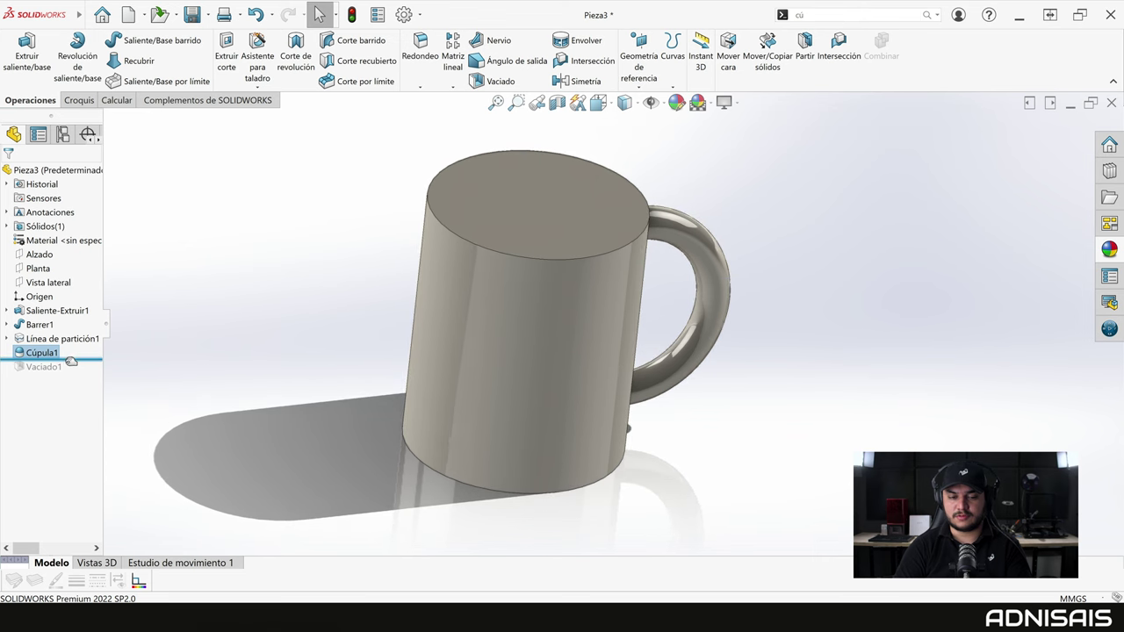
pyautogui.moveTo(70, 359); pyautogui.dragTo(70, 373)
# Apply a section view through the mug, rotate to inspect the domed base, and enable Instant 3D
pyautogui.click(557, 102)
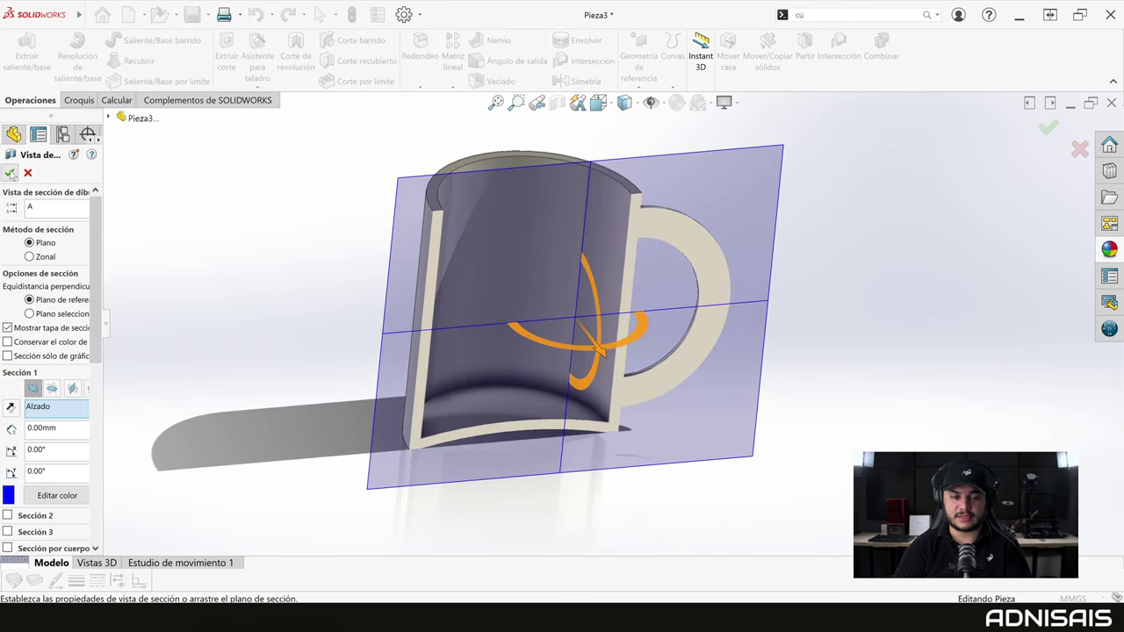
pyautogui.click(11, 173)
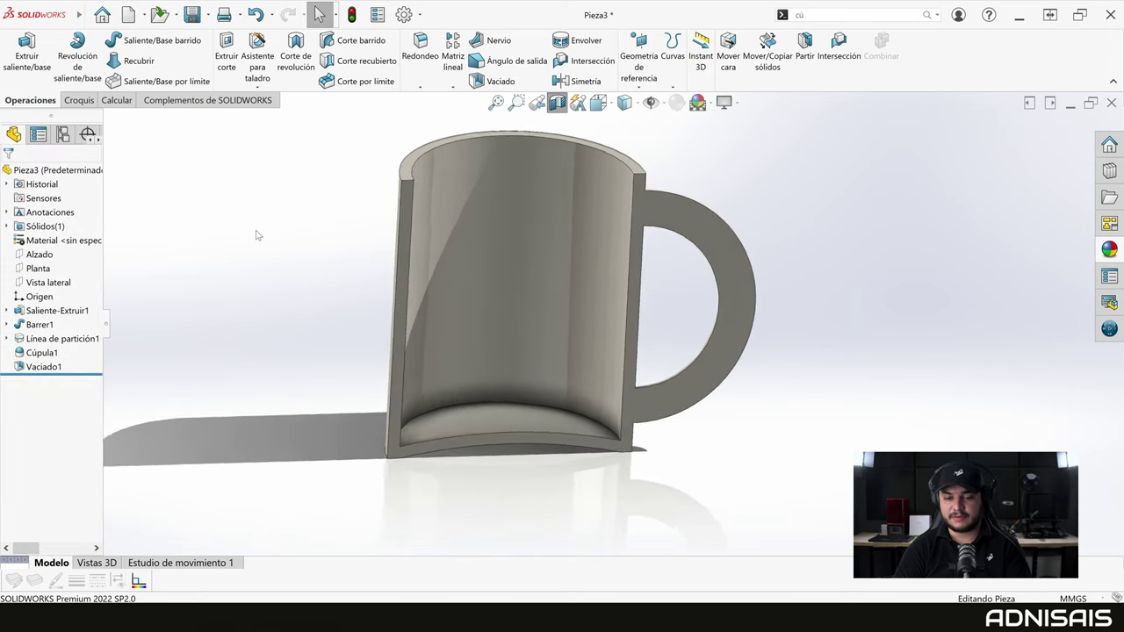
pyautogui.press('Up')
pyautogui.press('Up')
pyautogui.press('Up')
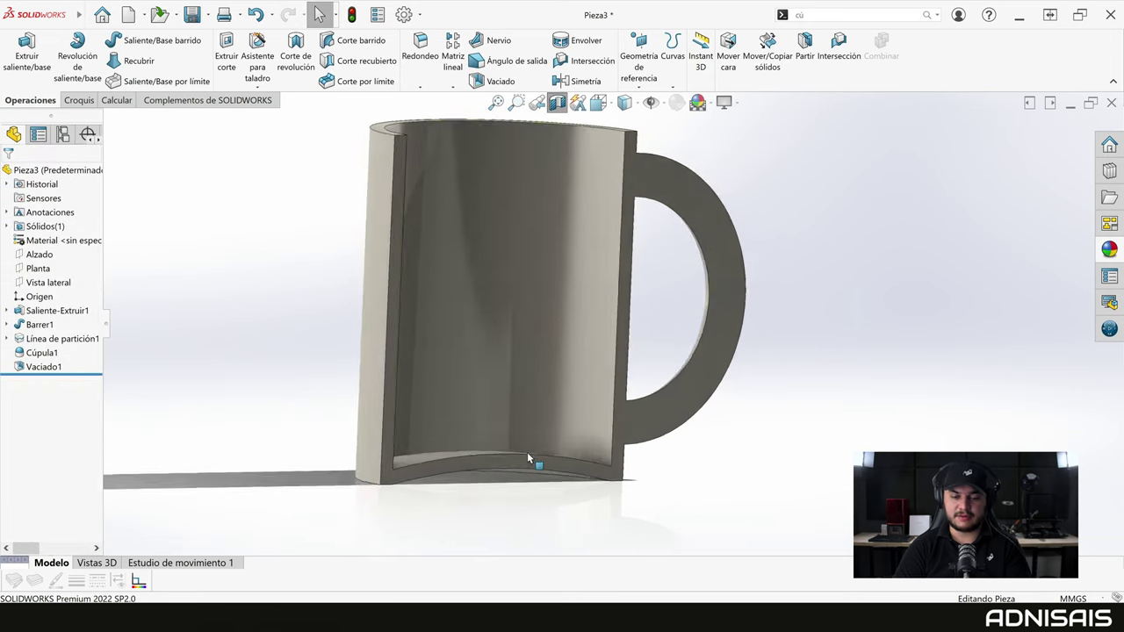
pyautogui.press('Right')
pyautogui.press('Right')
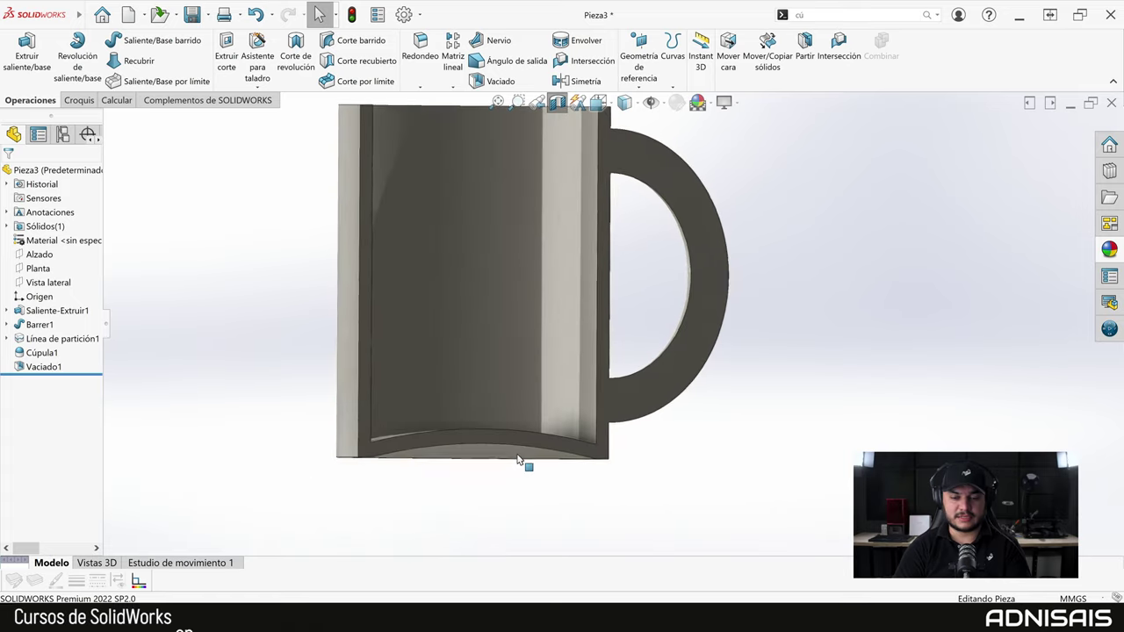
pyautogui.press('Up')
pyautogui.press('Down')
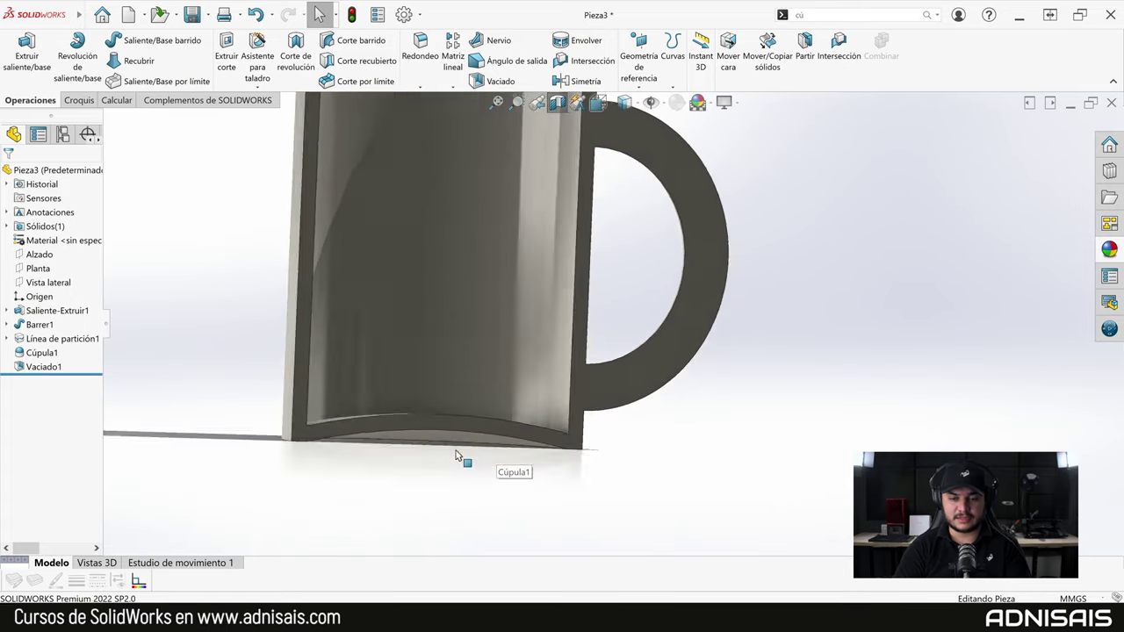
pyautogui.press('Down')
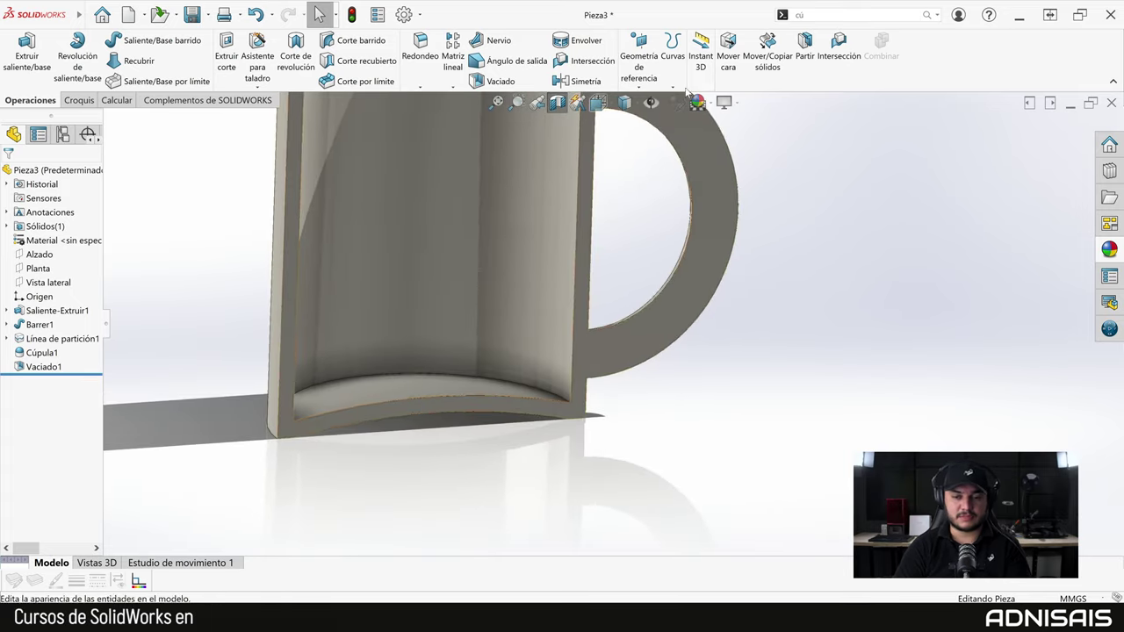
pyautogui.click(700, 62)
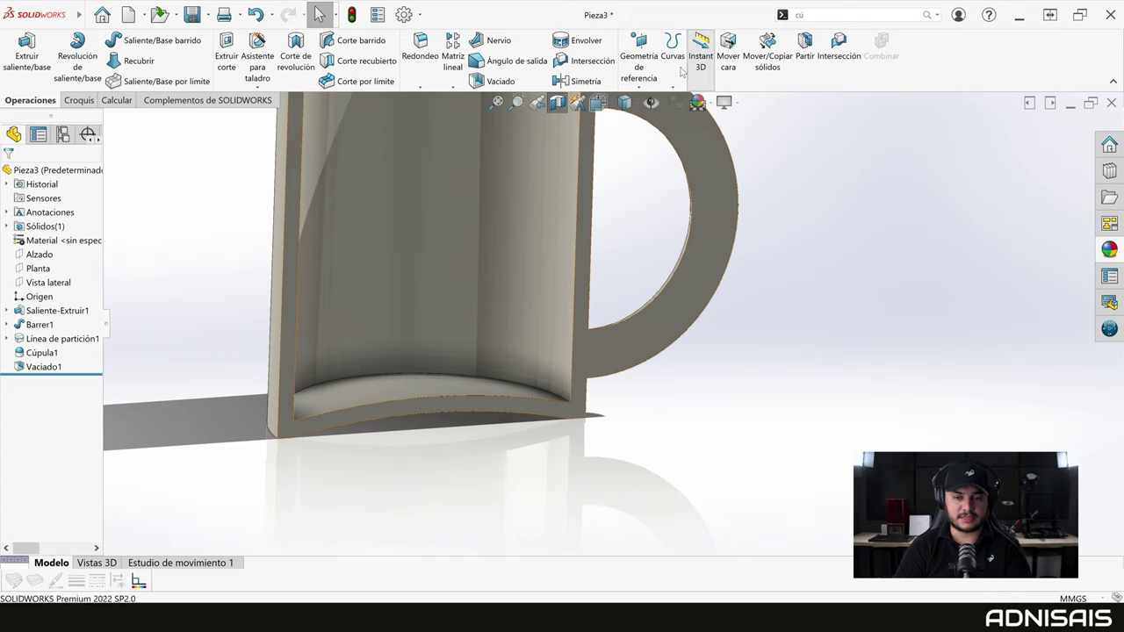
# Drag Cúpula1's Instant 3D arrow to try dome heights between about 11.50 and 14.36
pyautogui.click(380, 402)
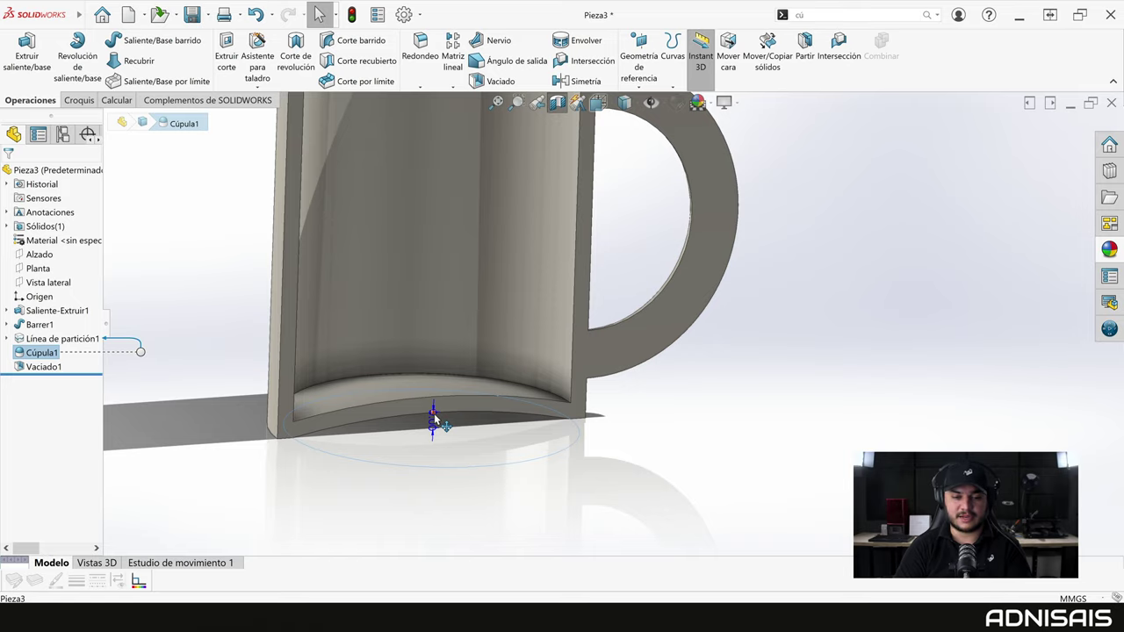
pyautogui.moveTo(434, 422); pyautogui.dragTo(434, 389)
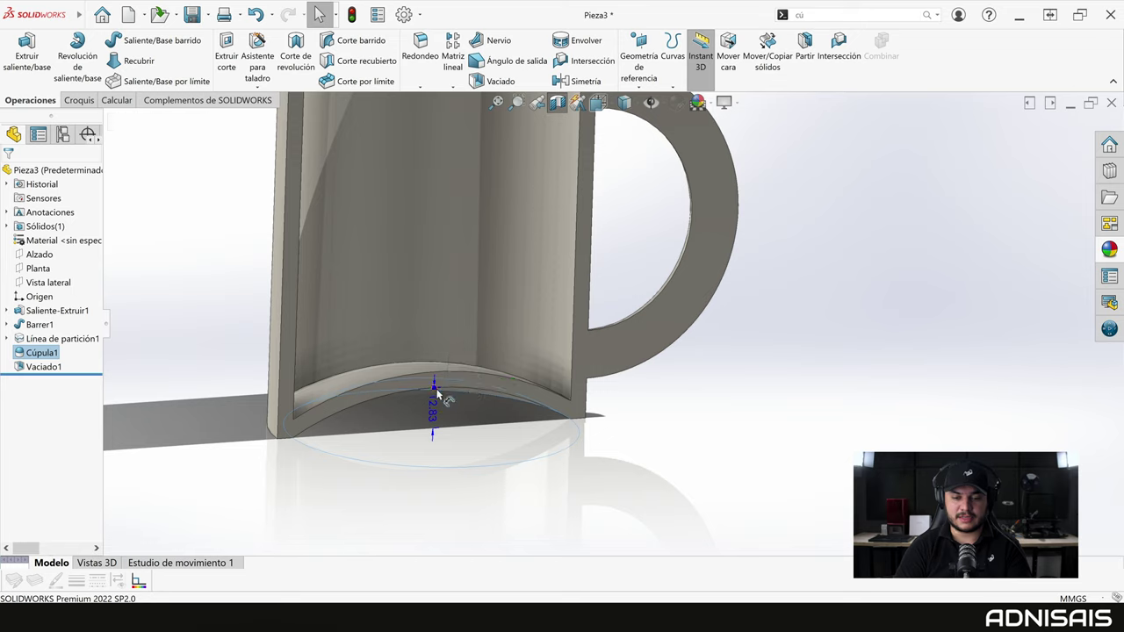
pyautogui.moveTo(436, 397); pyautogui.dragTo(433, 412)
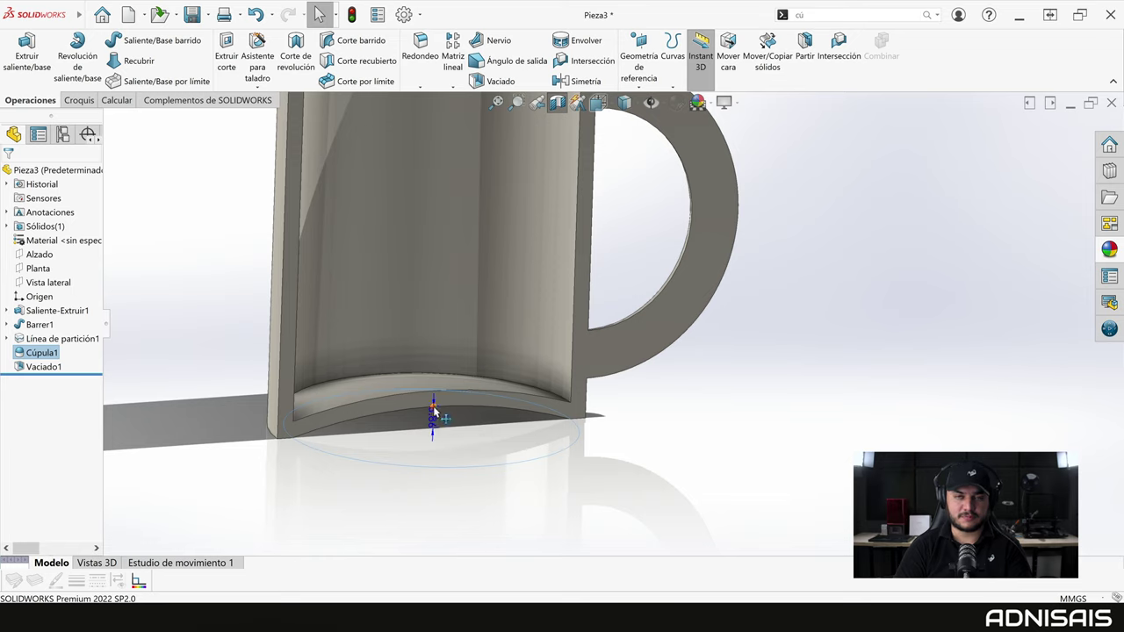
pyautogui.moveTo(436, 393); pyautogui.dragTo(436, 382)
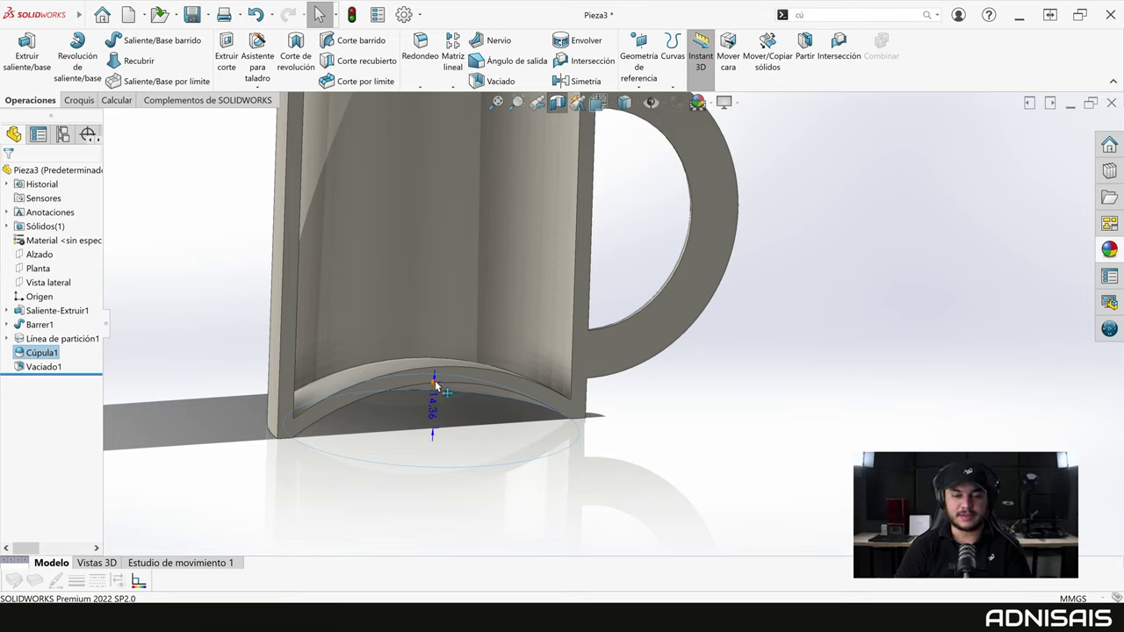
pyautogui.moveTo(434, 384)
pyautogui.mouseDown()
pyautogui.moveTo(453, 394)
pyautogui.moveTo(449, 411)
pyautogui.mouseUp()
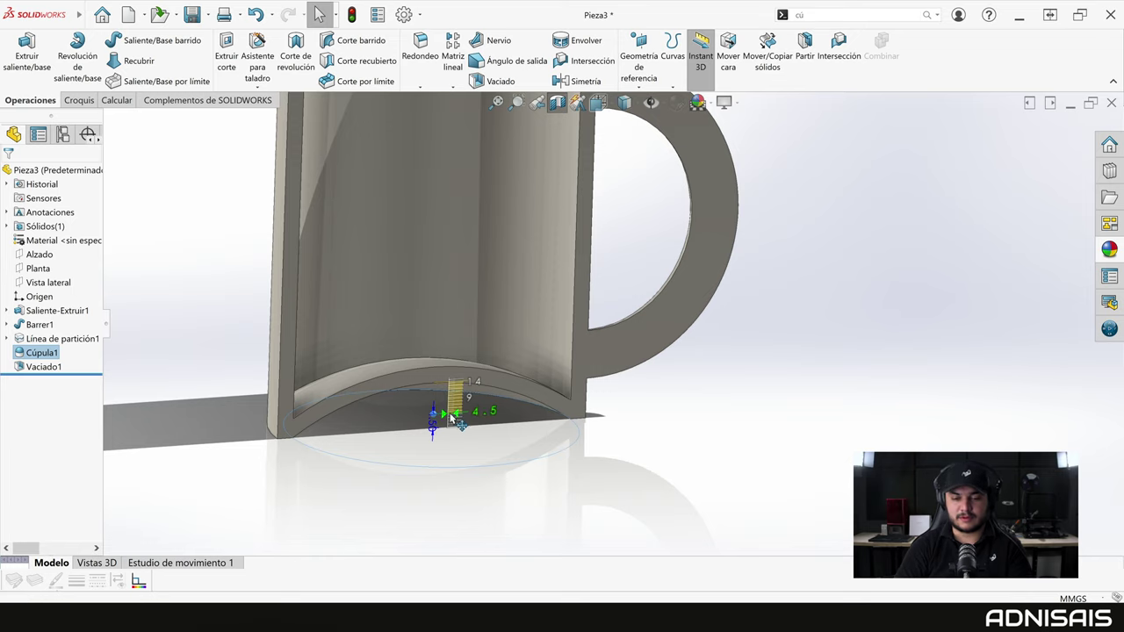
pyautogui.moveTo(450, 411); pyautogui.dragTo(451, 420)
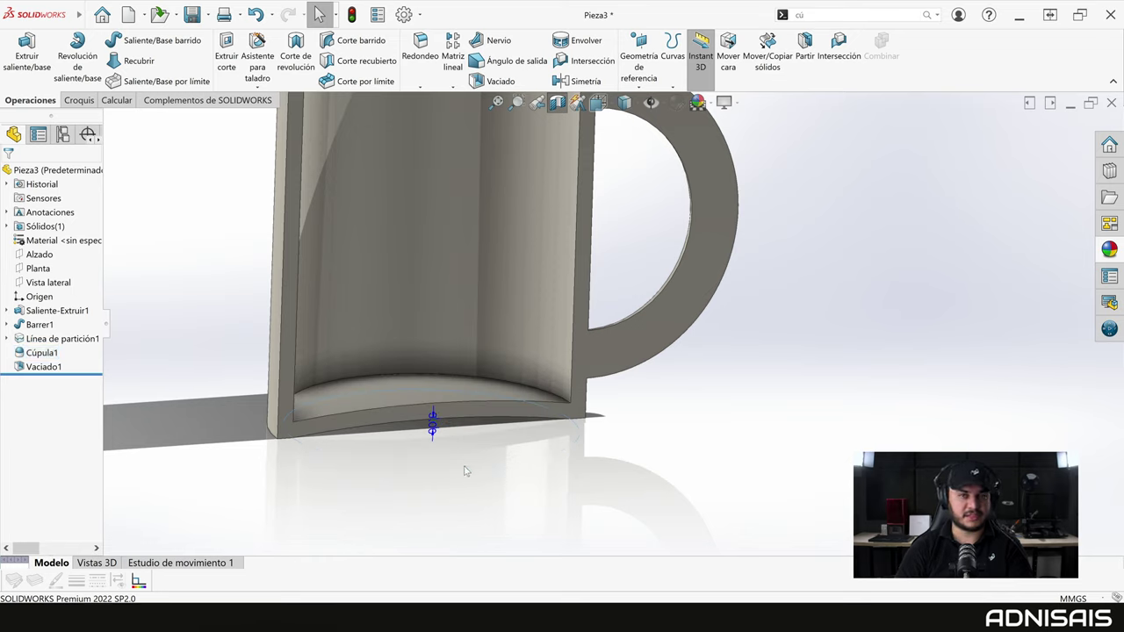
# Turn off Instant 3D and Section View so the complete, uncut mug shows
pyautogui.click(702, 63)
pyautogui.moveTo(705, 357); pyautogui.dragTo(689, 356, button='middle')
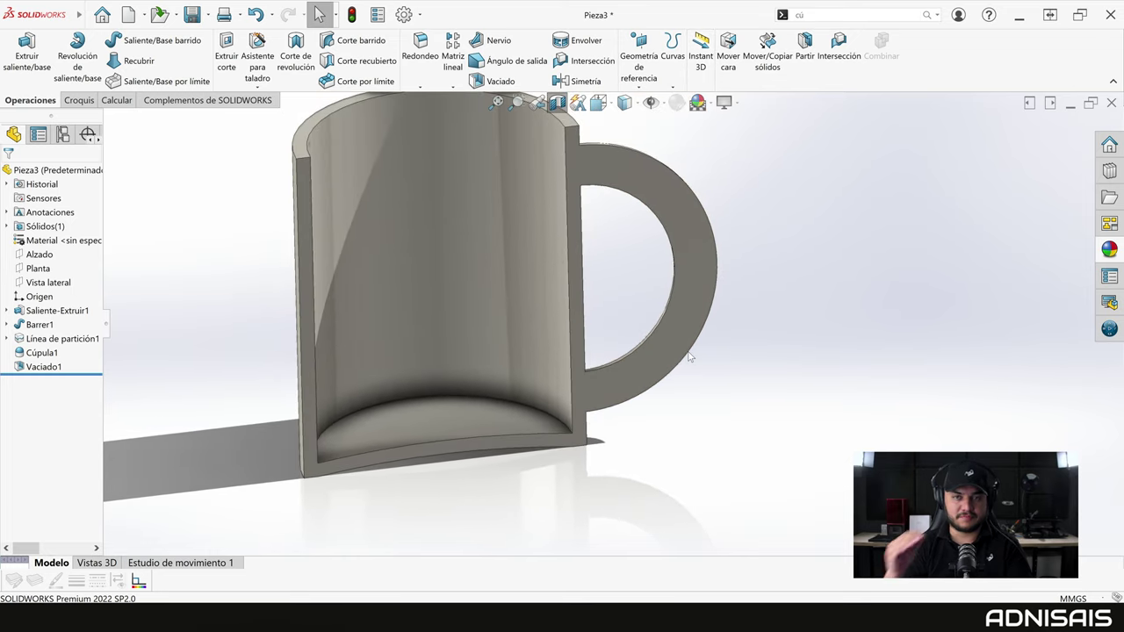
pyautogui.moveTo(689, 357)
pyautogui.mouseDown(button='middle')
pyautogui.moveTo(676, 357)
pyautogui.moveTo(580, 219)
pyautogui.moveTo(458, 279)
pyautogui.moveTo(366, 270)
pyautogui.mouseUp(button='middle')
pyautogui.click(556, 102)
# Edit Saliente-Extruir1 to add a 5.00° outward draft to the mug body
pyautogui.click(367, 269)
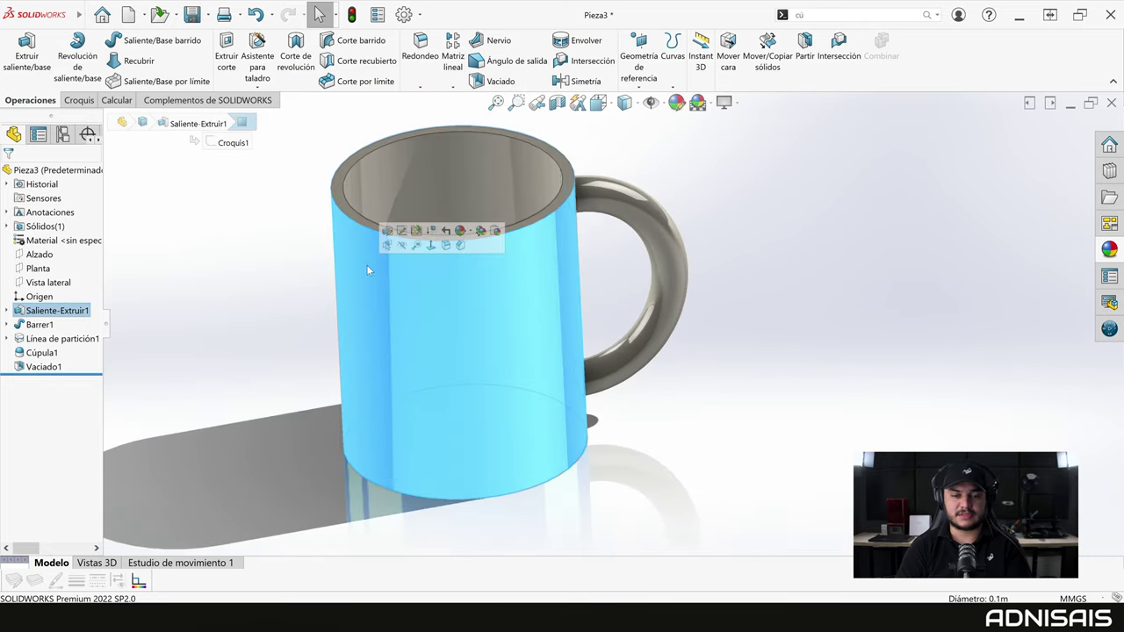
pyautogui.click(38, 285)
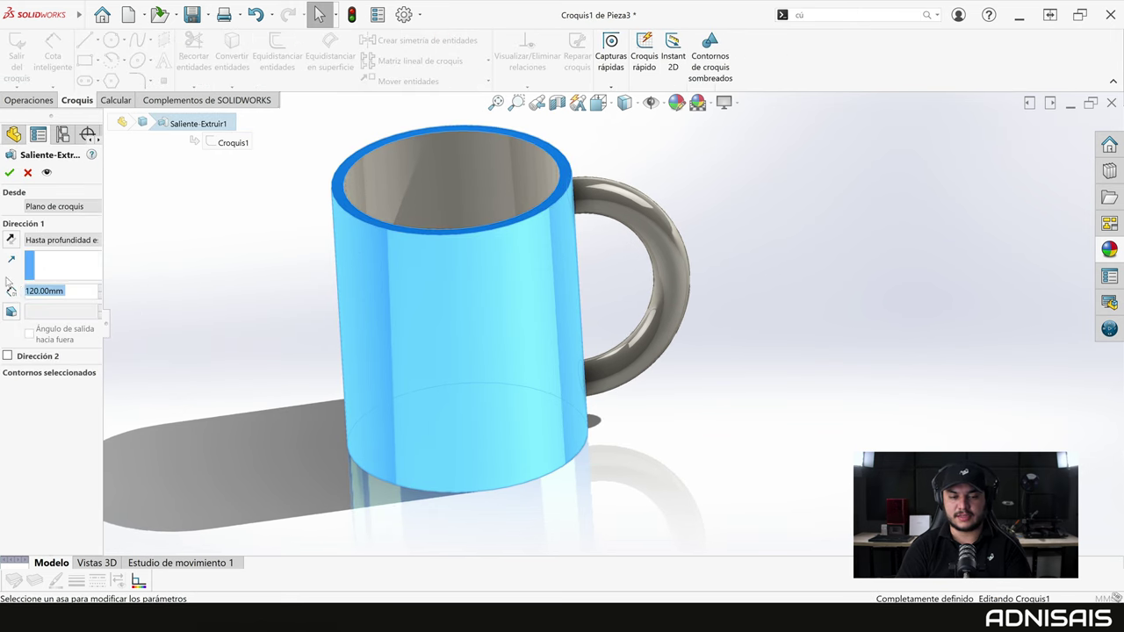
pyautogui.click(63, 312)
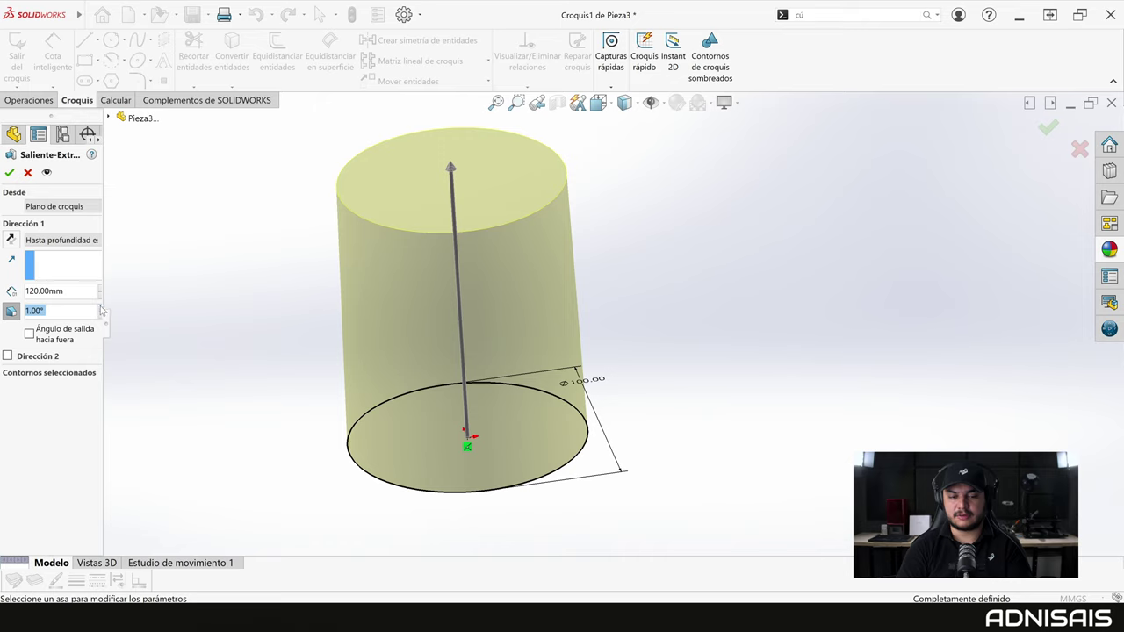
pyautogui.scroll(2, 101, 309)
pyautogui.click(28, 334)
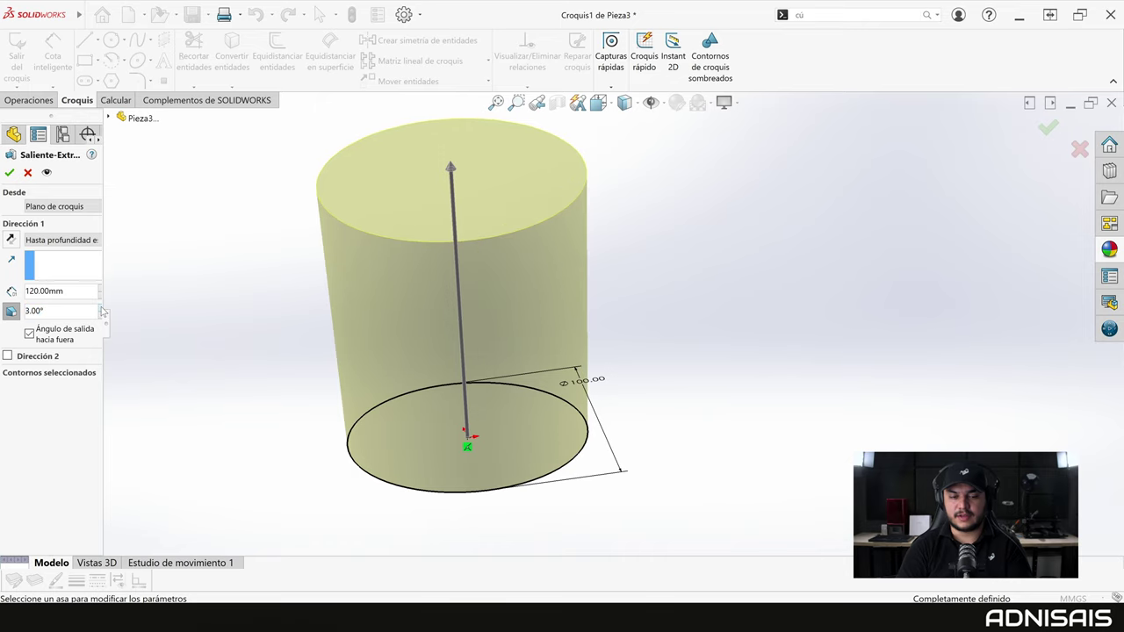
pyautogui.scroll(1, 103, 311)
pyautogui.scroll(1, 102, 311)
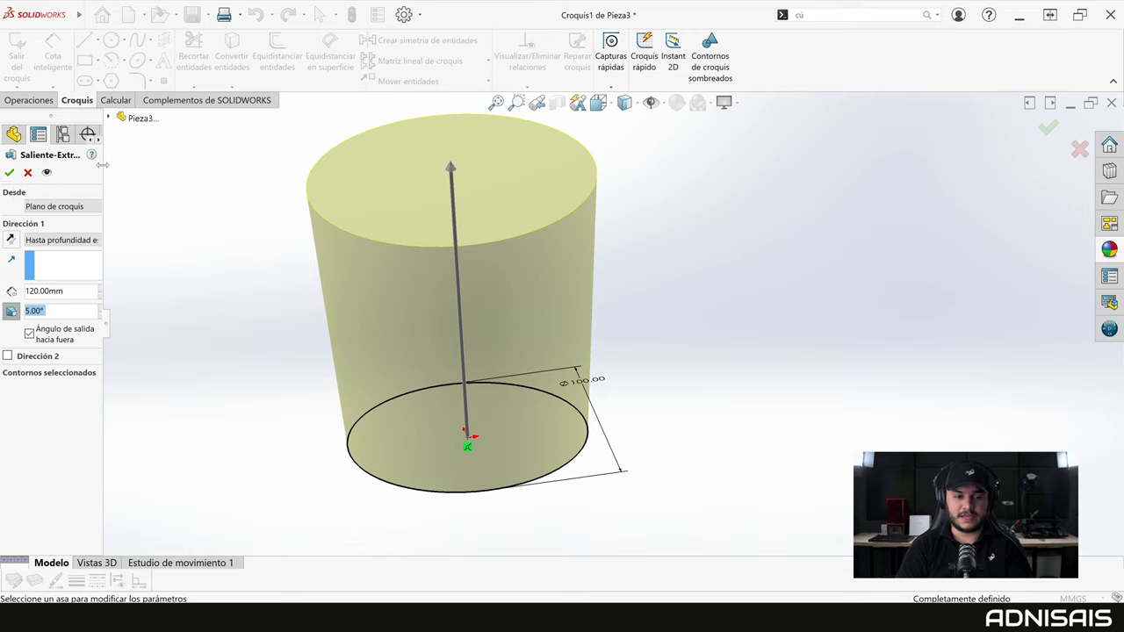
pyautogui.moveTo(103, 164); pyautogui.dragTo(149, 165)
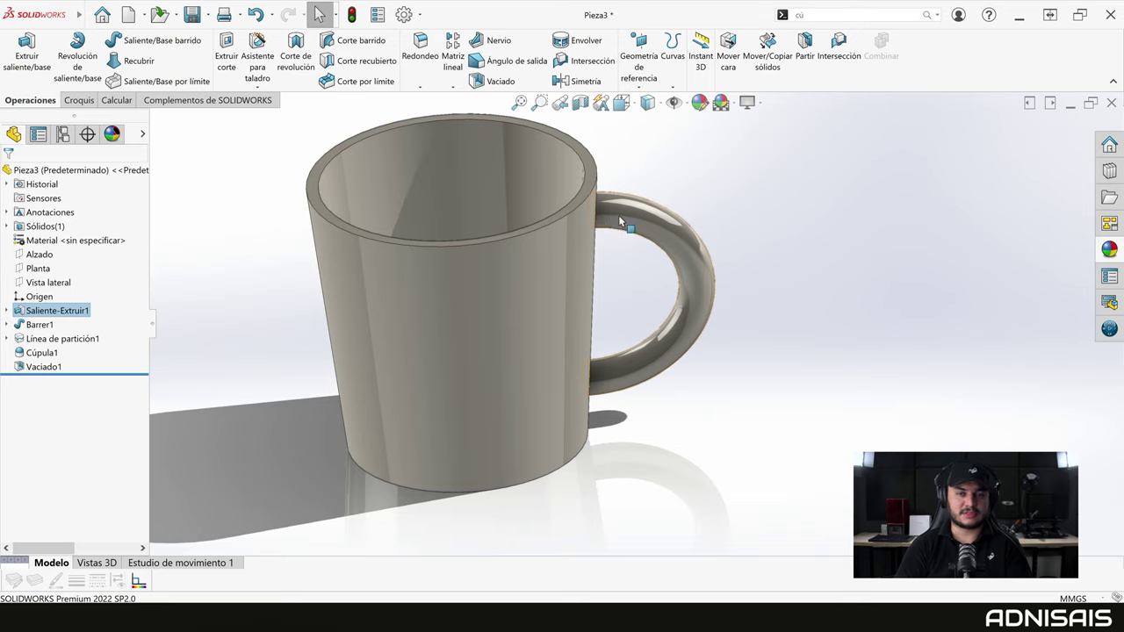
pyautogui.moveTo(700, 273)
pyautogui.mouseDown(button='middle')
pyautogui.moveTo(562, 237)
pyautogui.moveTo(533, 277)
pyautogui.mouseUp(button='middle')
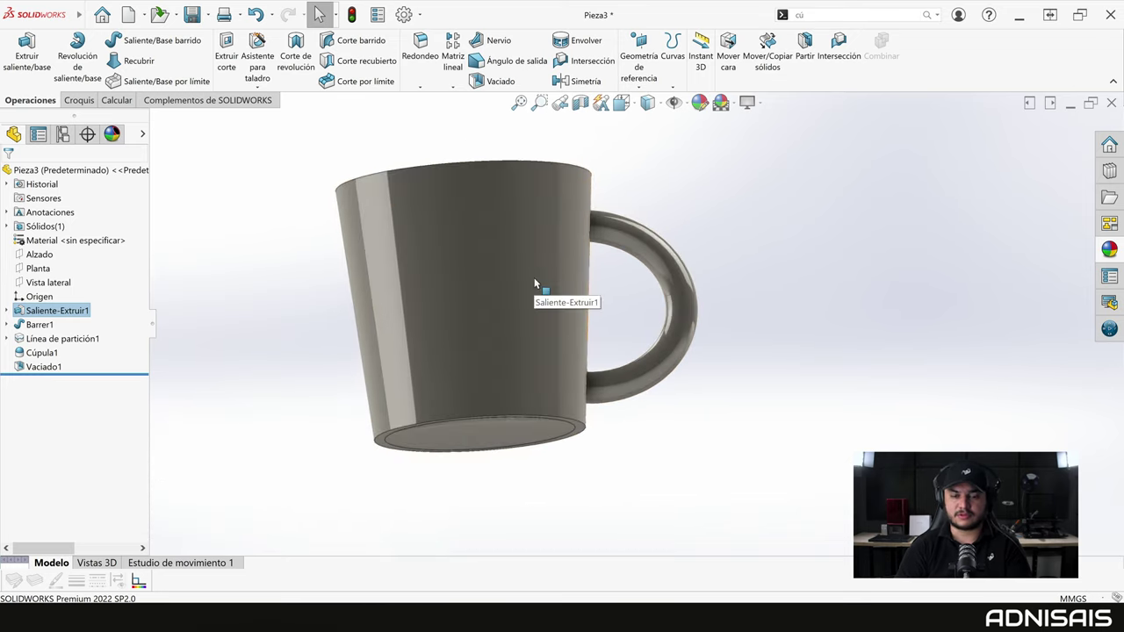
pyautogui.click(579, 102)
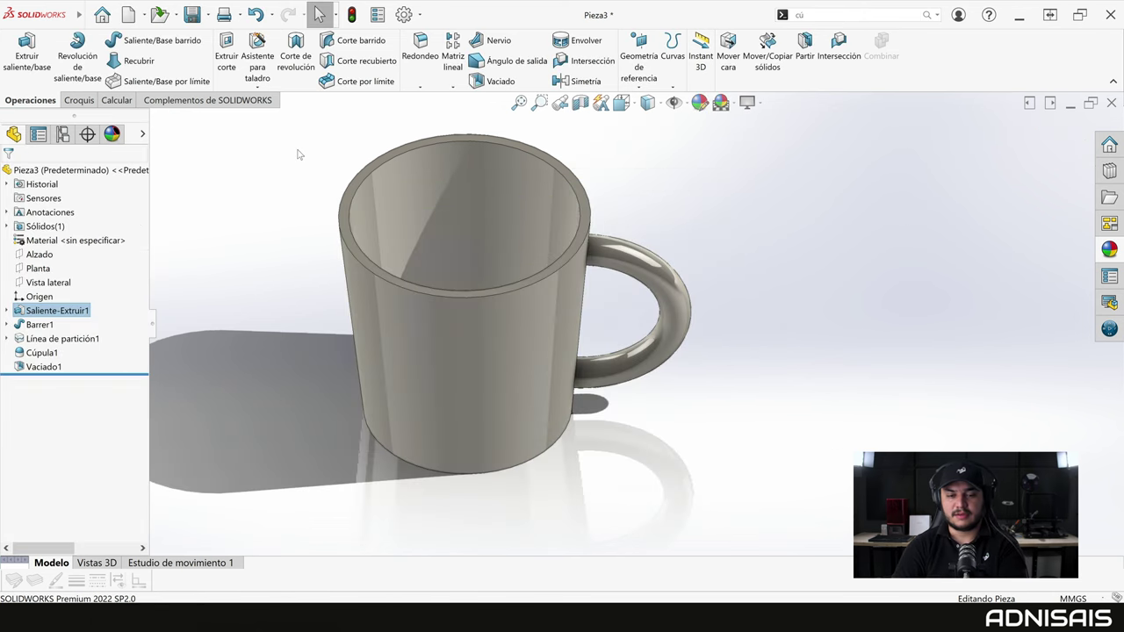
pyautogui.press('Escape')
pyautogui.press('Up')
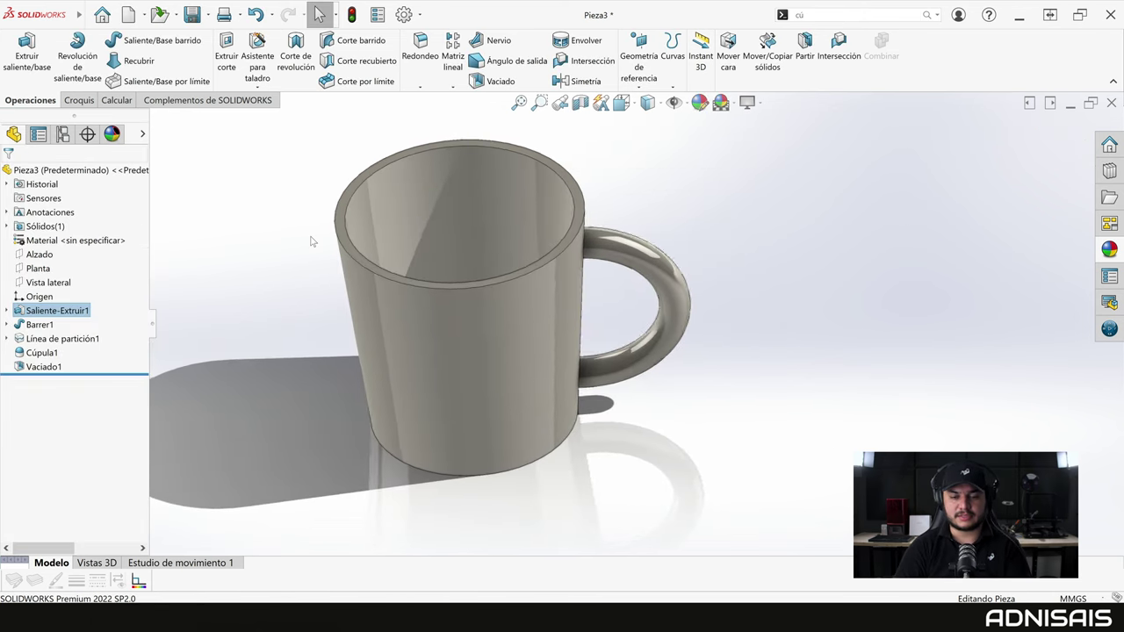
pyautogui.press('Up')
pyautogui.press('Up')
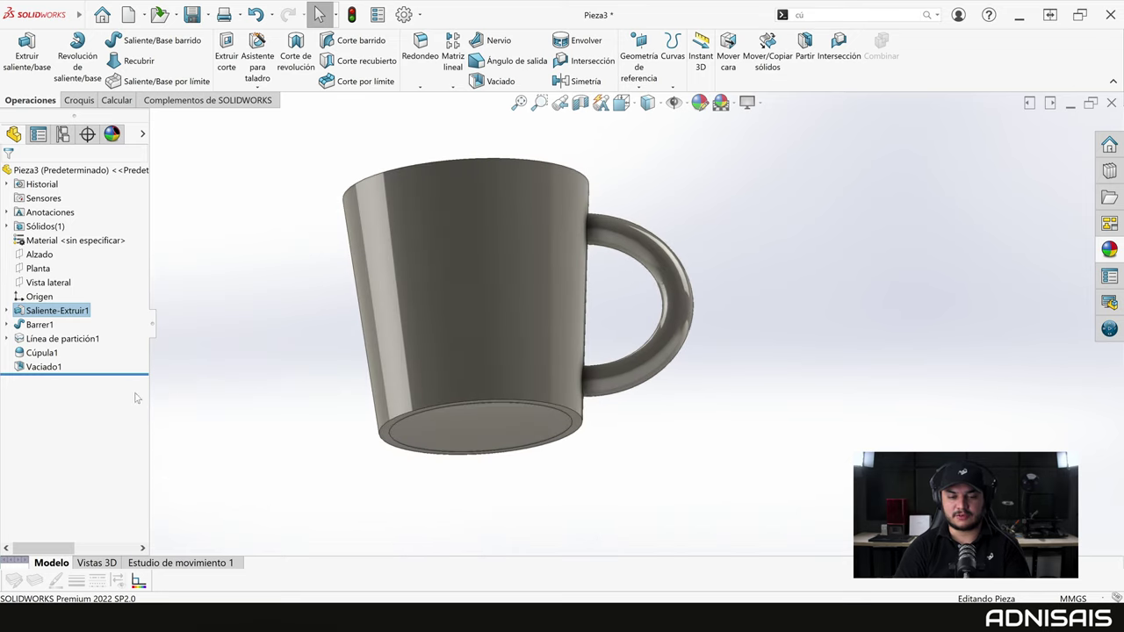
# Roll back above Vaciado1, add a 10 mm Redondeo1 on the bottom outer edge, then roll forward
pyautogui.moveTo(137, 375); pyautogui.dragTo(137, 360)
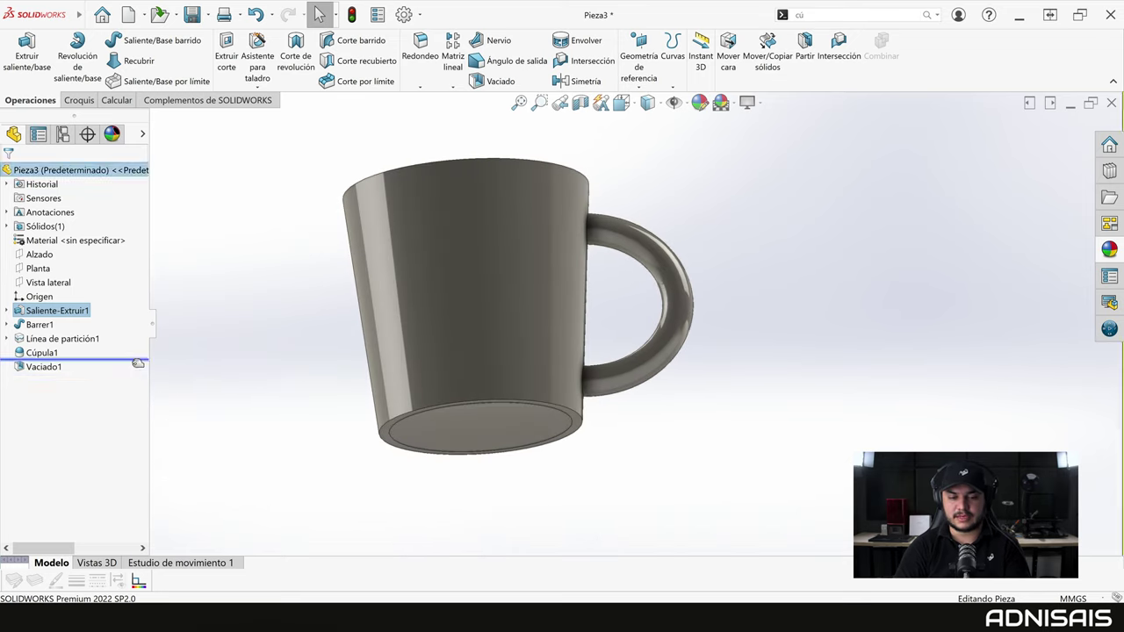
pyautogui.click(420, 56)
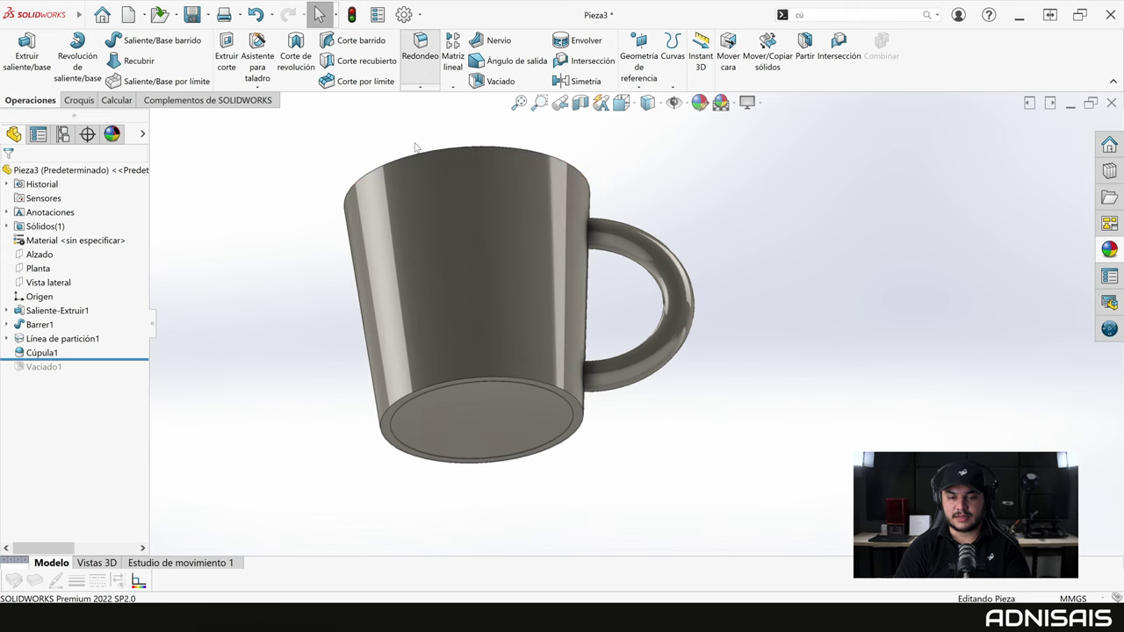
pyautogui.click(386, 409)
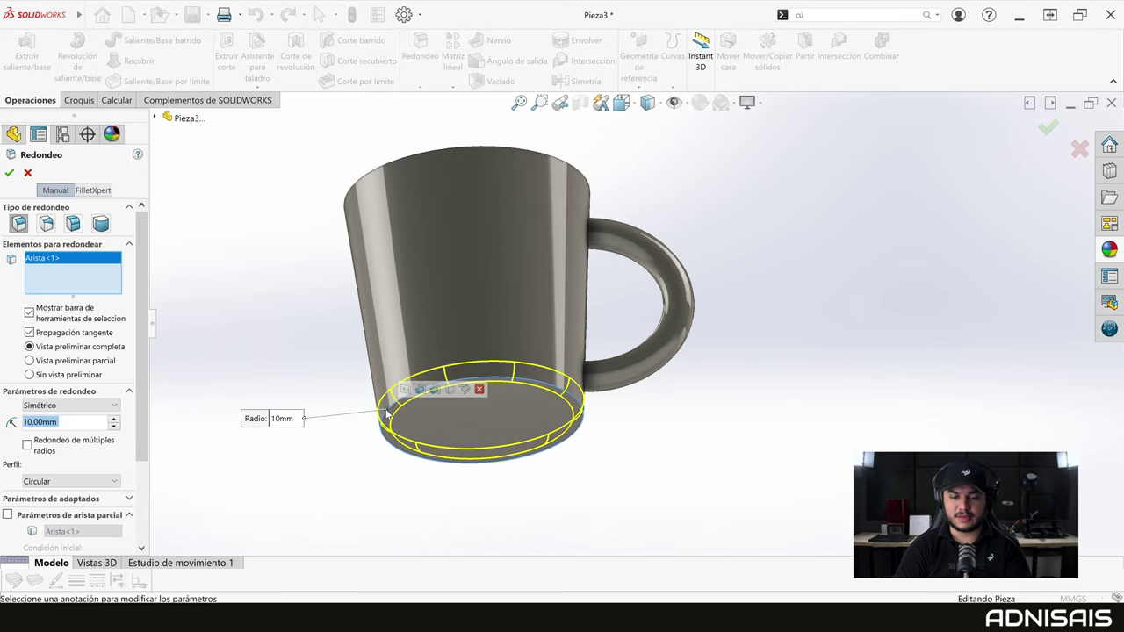
pyautogui.click(12, 175)
pyautogui.moveTo(130, 373); pyautogui.dragTo(131, 387)
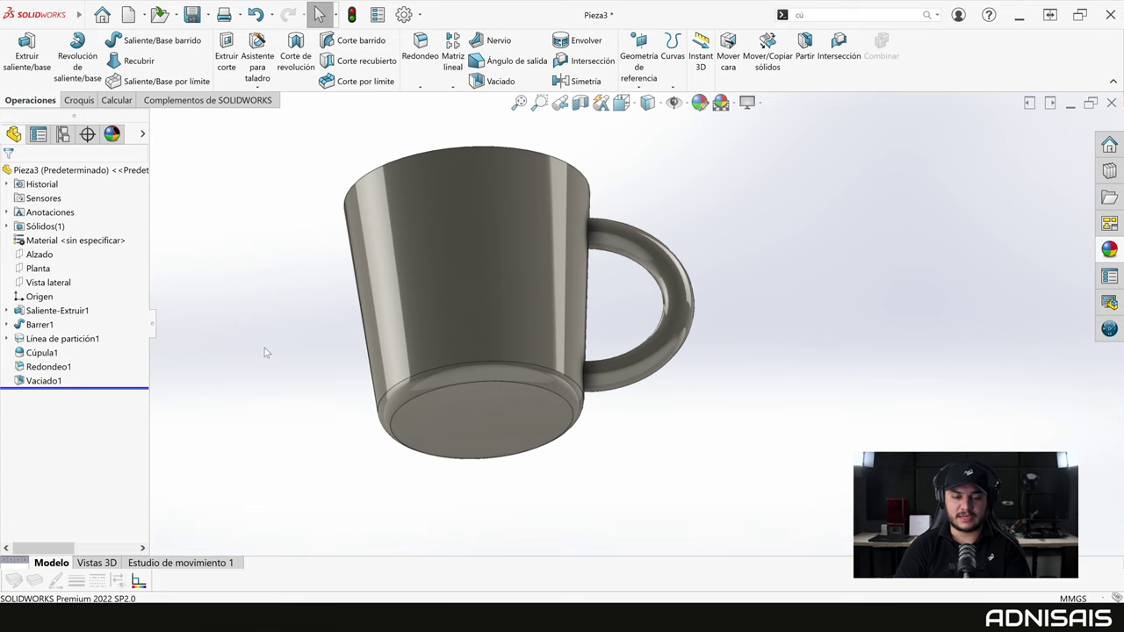
pyautogui.moveTo(264, 348)
pyautogui.mouseDown(button='middle')
pyautogui.moveTo(423, 327)
pyautogui.moveTo(416, 347)
pyautogui.moveTo(440, 361)
pyautogui.mouseUp(button='middle')
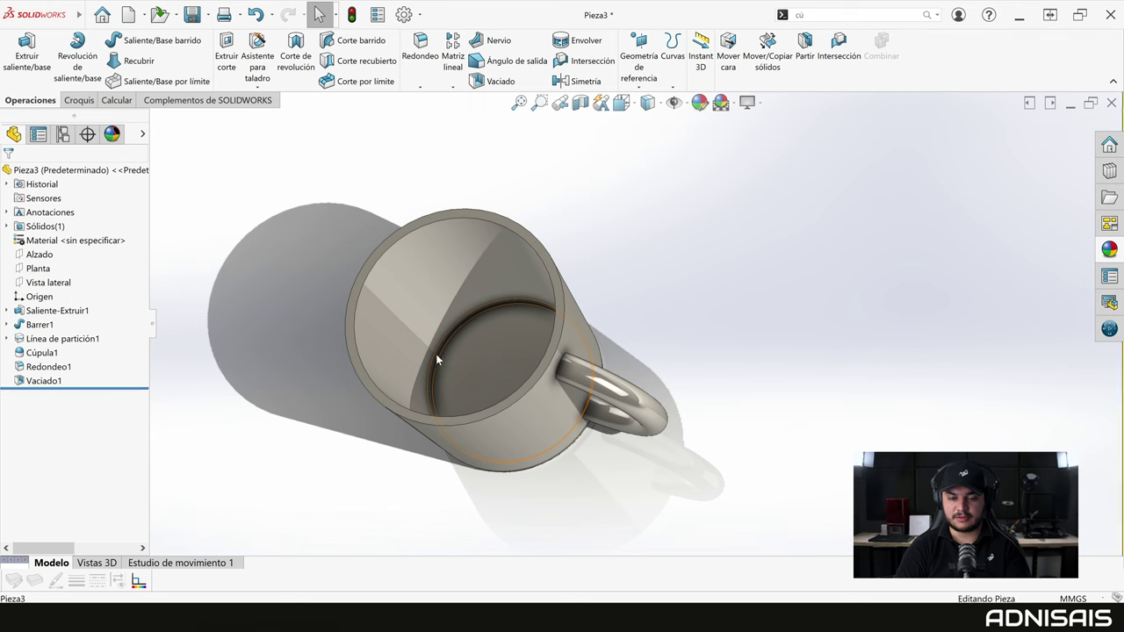
# Cut the mug along the front plane and zoom in to inspect the filleted base
pyautogui.hotkey('ctrl', '1')
pyautogui.click(580, 102)
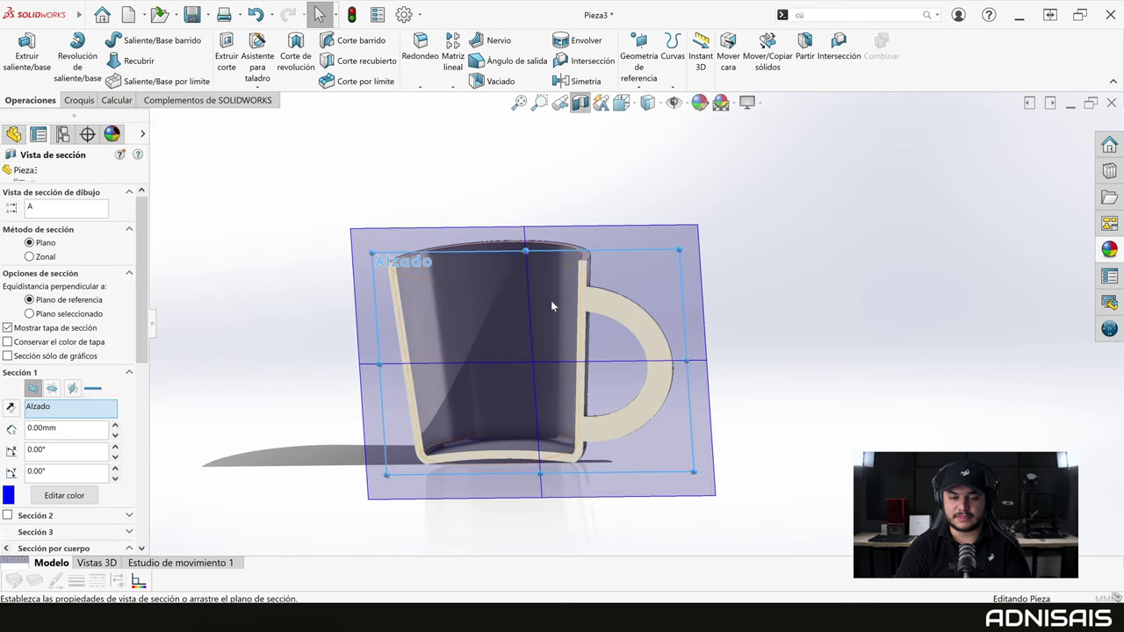
pyautogui.scroll(-6, 523, 373)
pyautogui.scroll(-2, 523, 373)
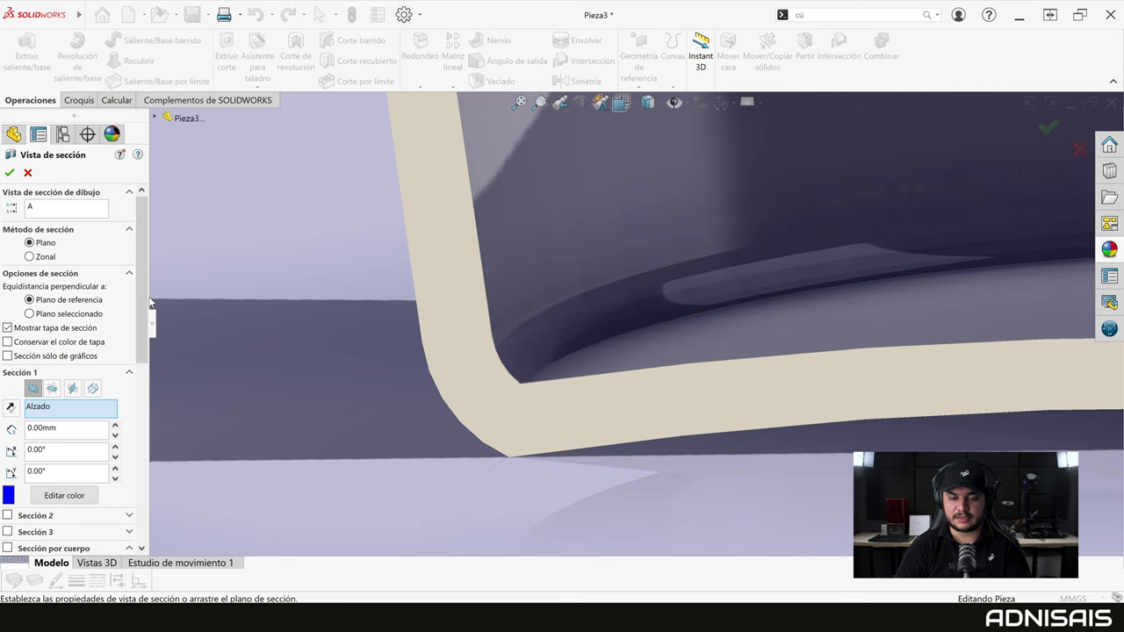
pyautogui.click(27, 173)
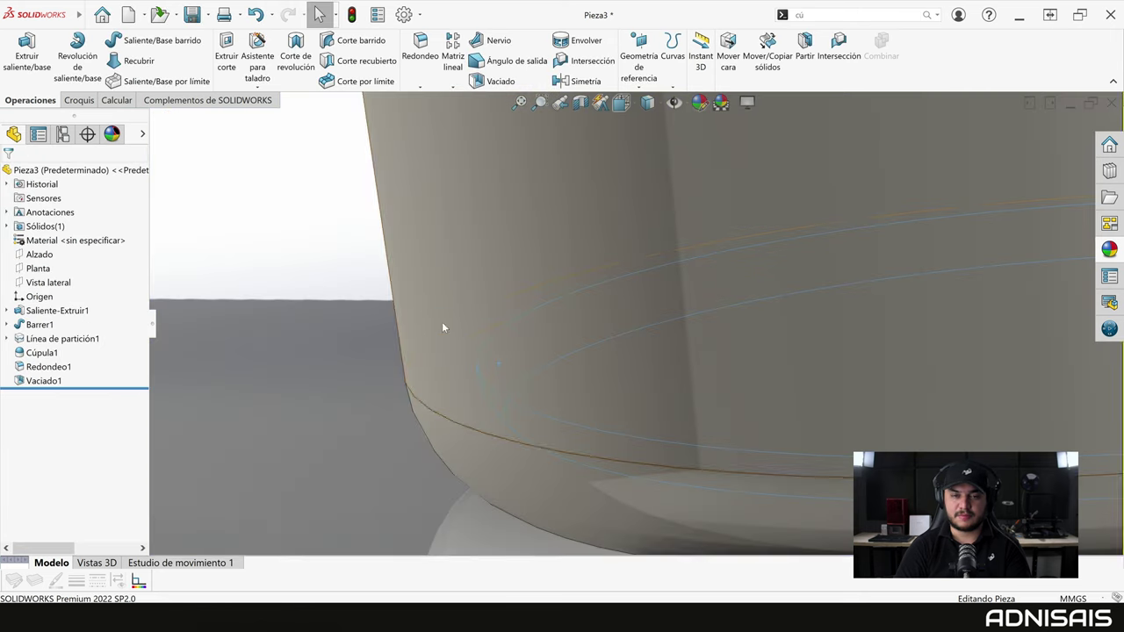
# Zoom back out to the whole mug and start a new 10.00 mm fillet
pyautogui.scroll(3, 392, 321)
pyautogui.scroll(3, 392, 322)
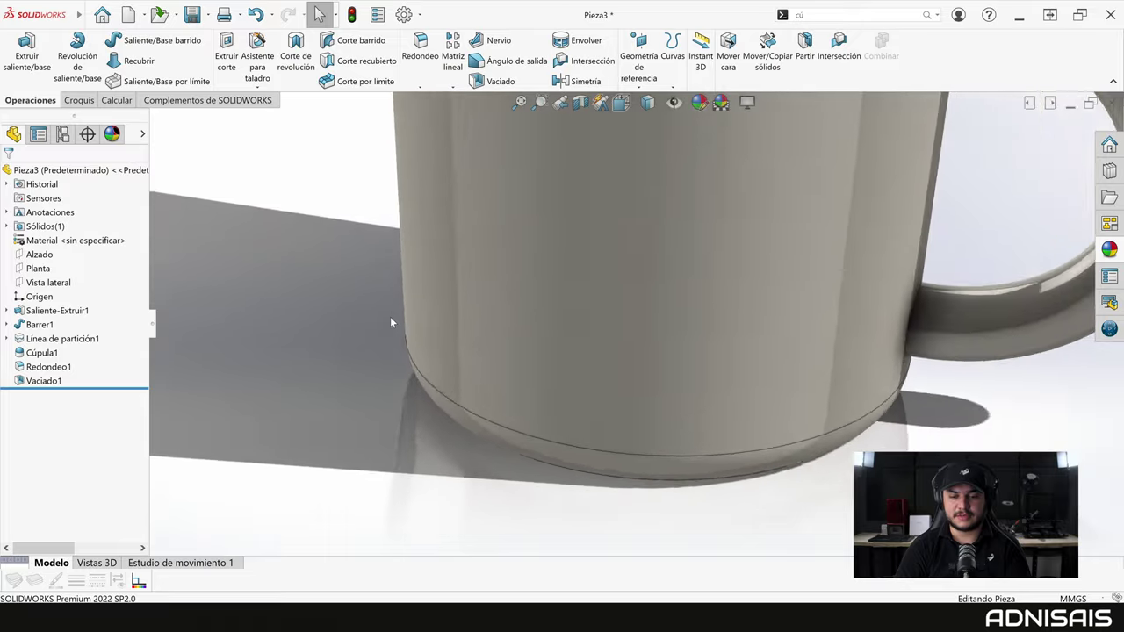
pyautogui.scroll(3, 392, 321)
pyautogui.scroll(2, 391, 321)
pyautogui.scroll(1, 389, 316)
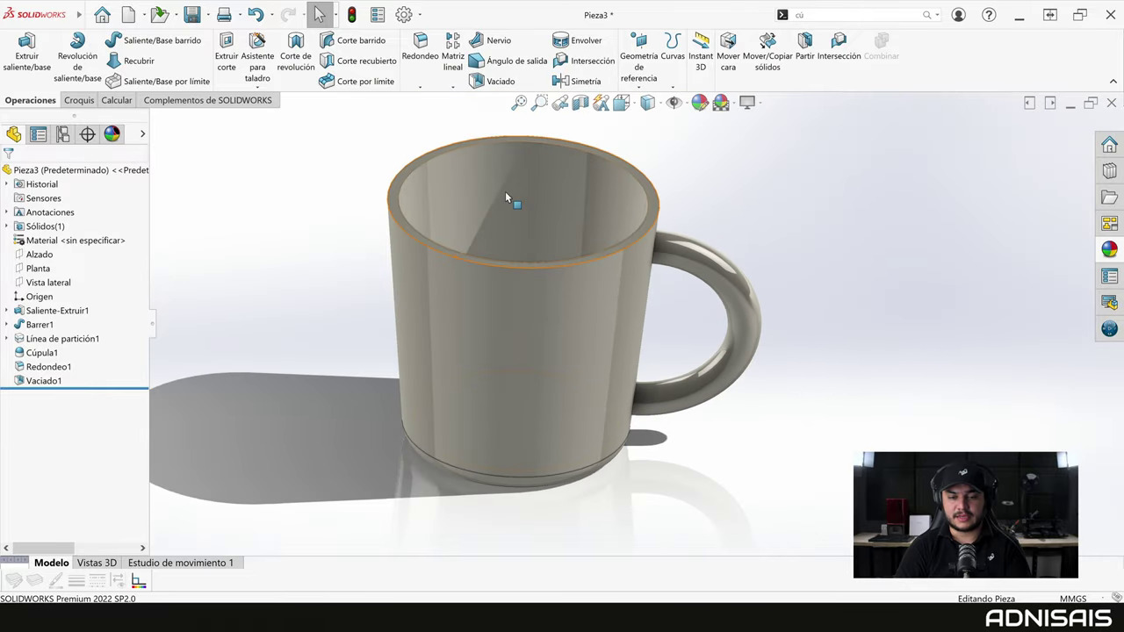
pyautogui.click(421, 48)
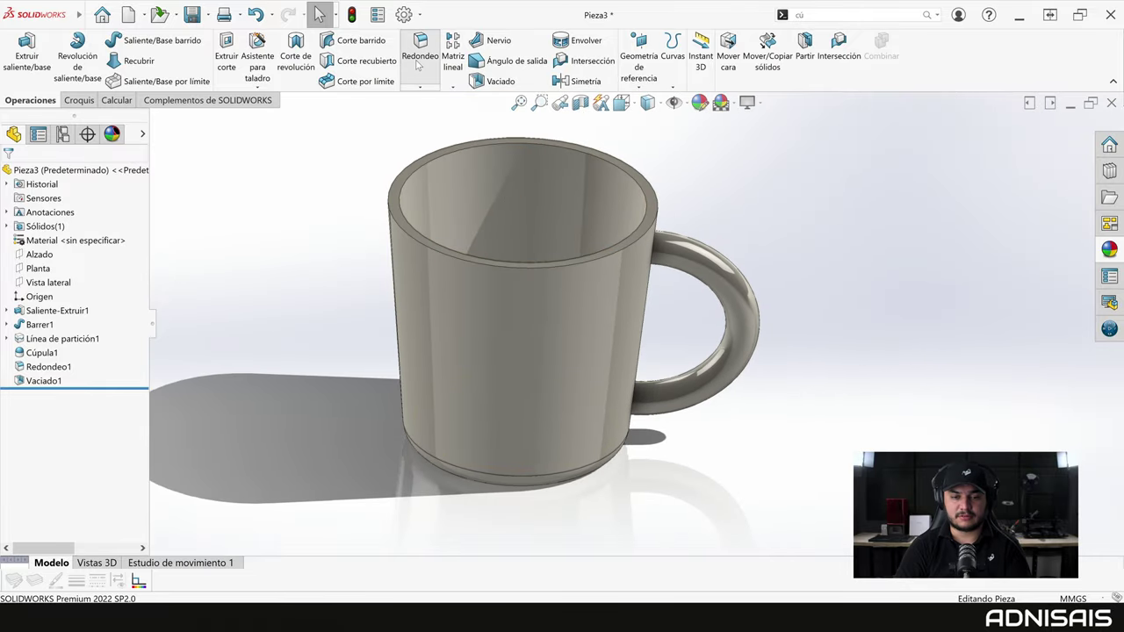
# Fillet the inner rim edge and the handle face at 10 mm as Redondeo2
pyautogui.click(422, 165)
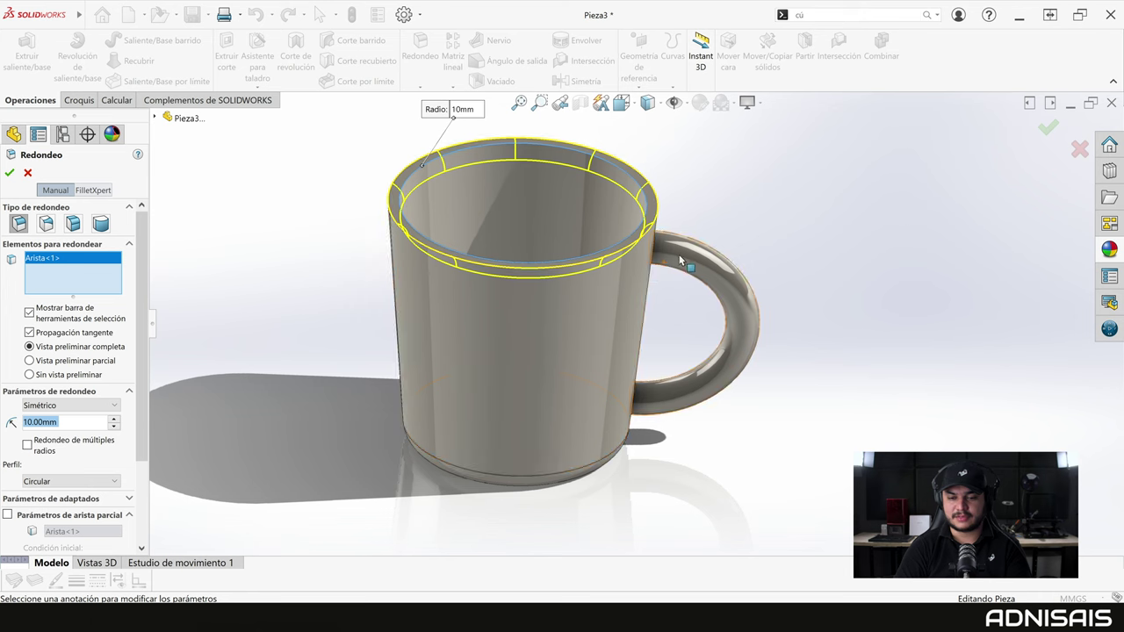
pyautogui.click(680, 252)
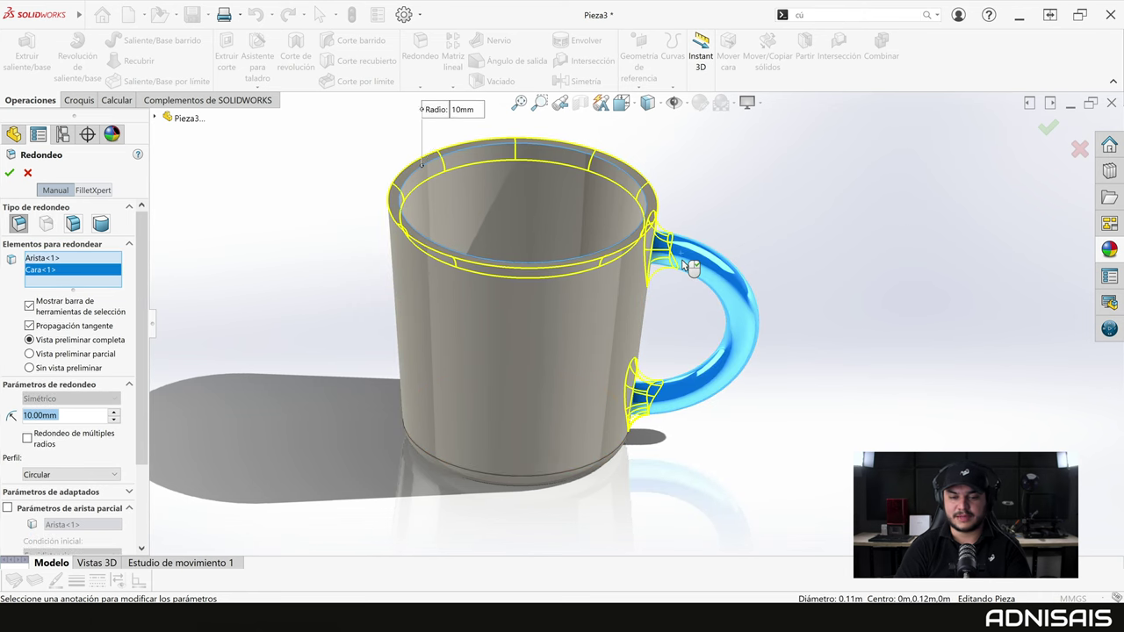
pyautogui.hotkey('alt', 'Left')
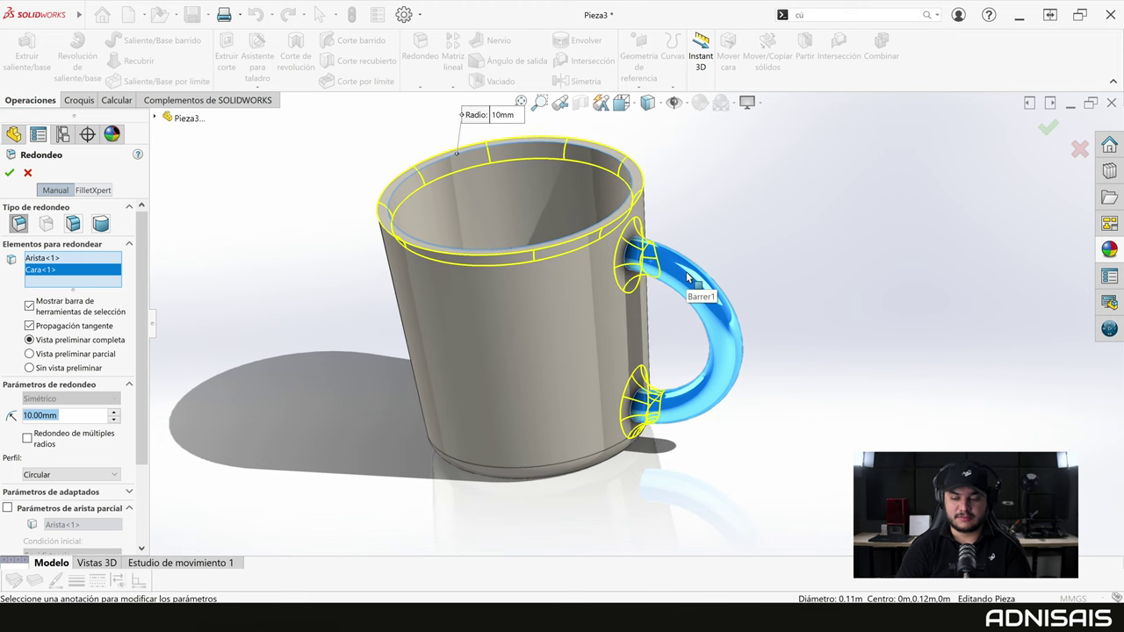
pyautogui.press('Return')
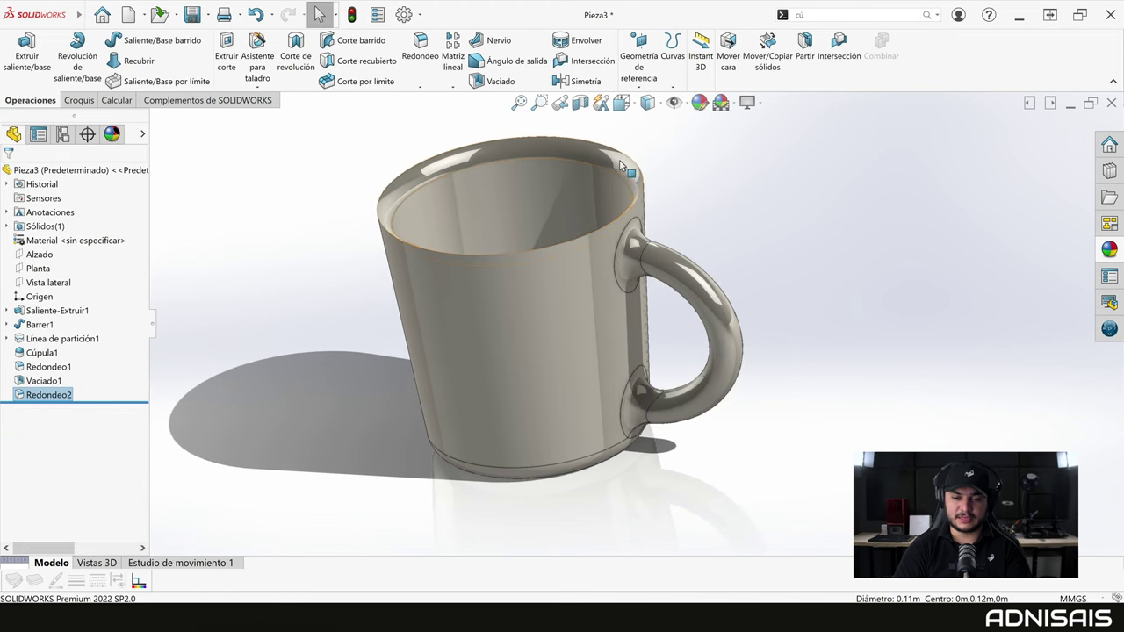
# Check the new fillets in a section view, close it, and start another fillet
pyautogui.click(633, 186)
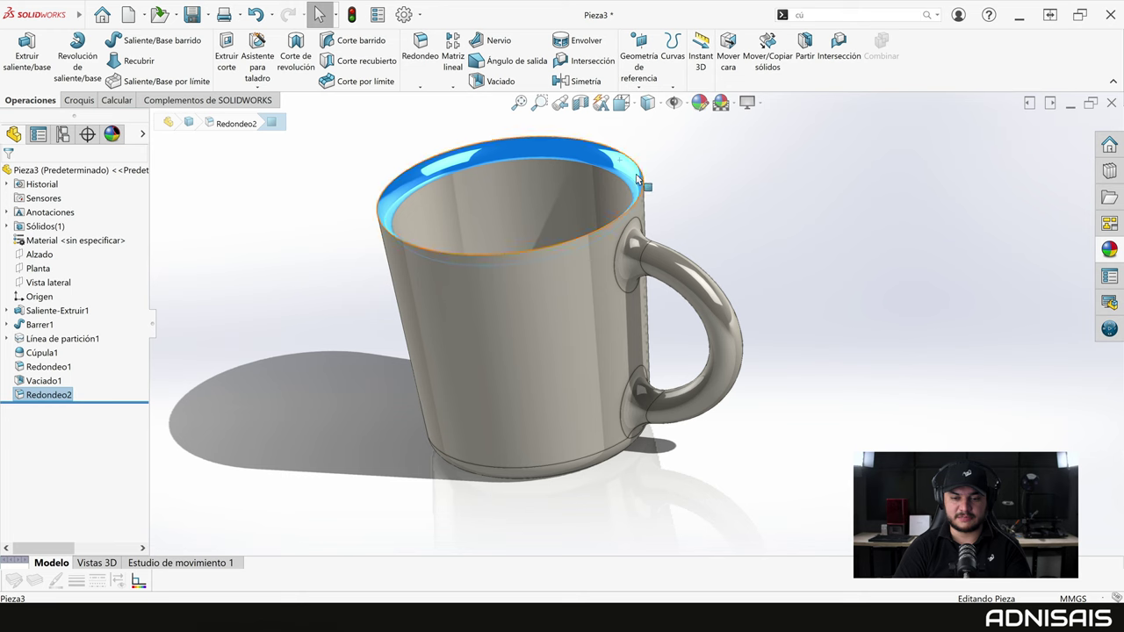
pyautogui.moveTo(652, 175); pyautogui.dragTo(580, 106, button='middle')
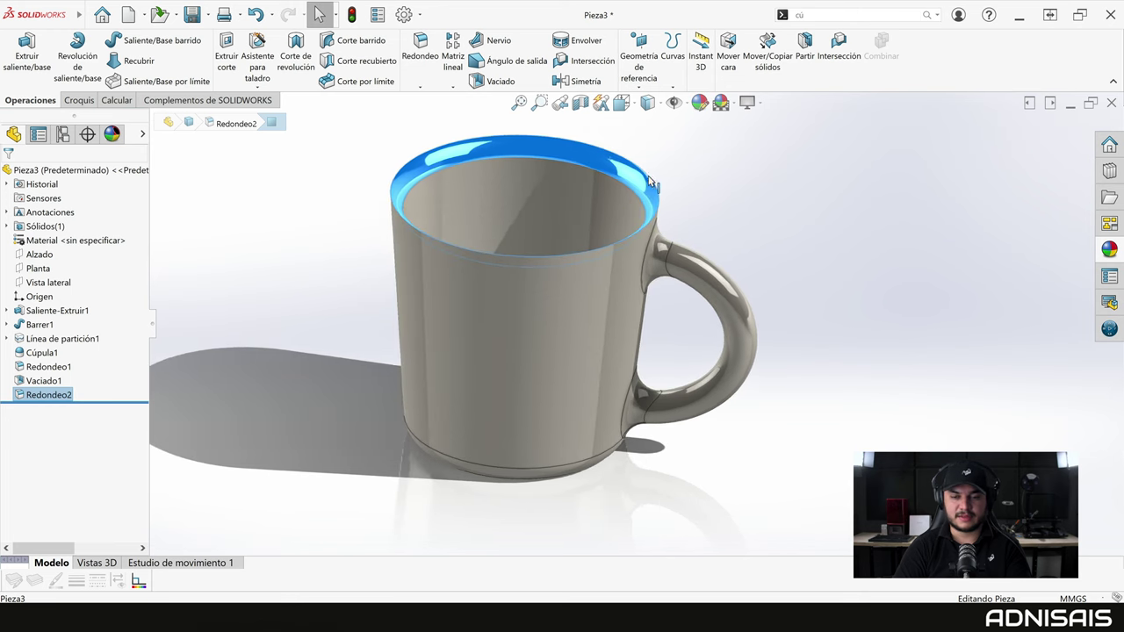
pyautogui.click(579, 104)
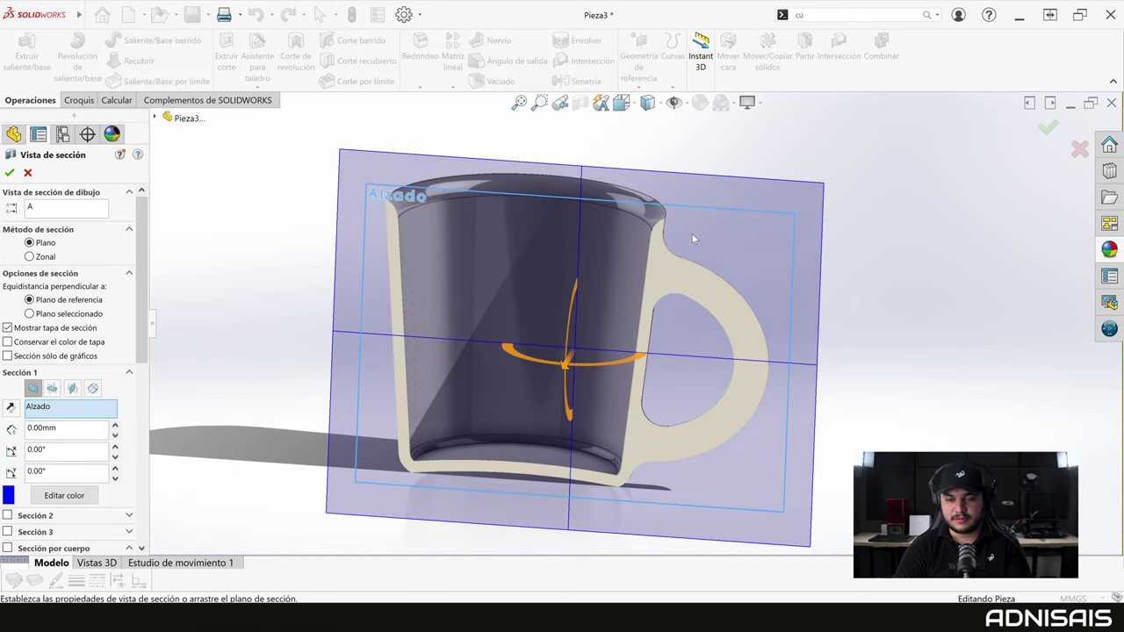
pyautogui.scroll(-1, 714, 216)
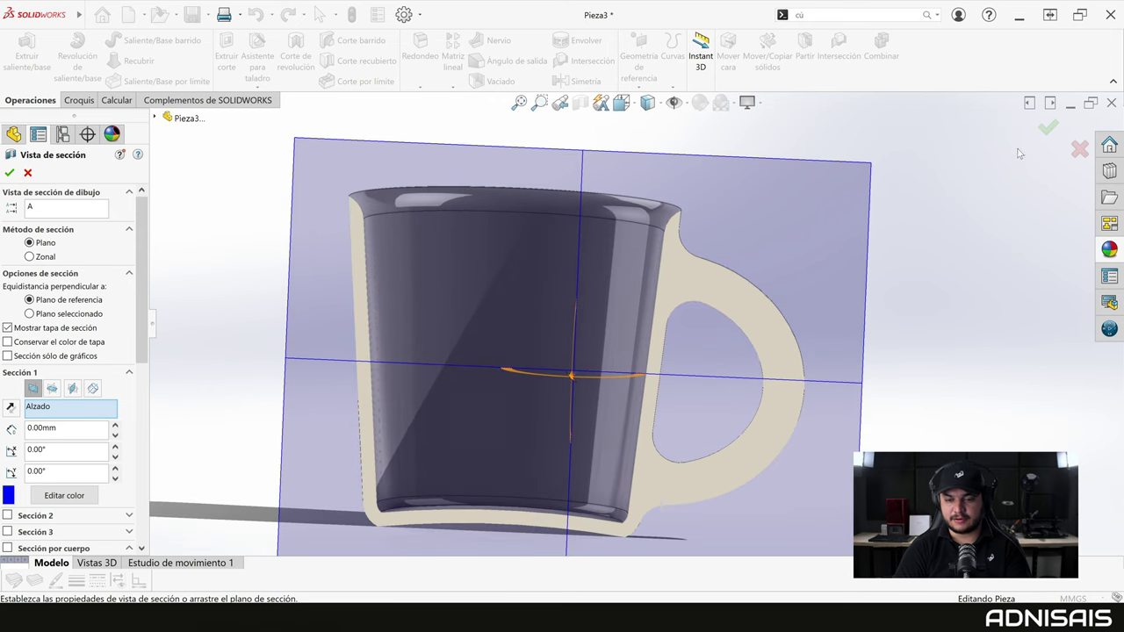
pyautogui.click(1079, 149)
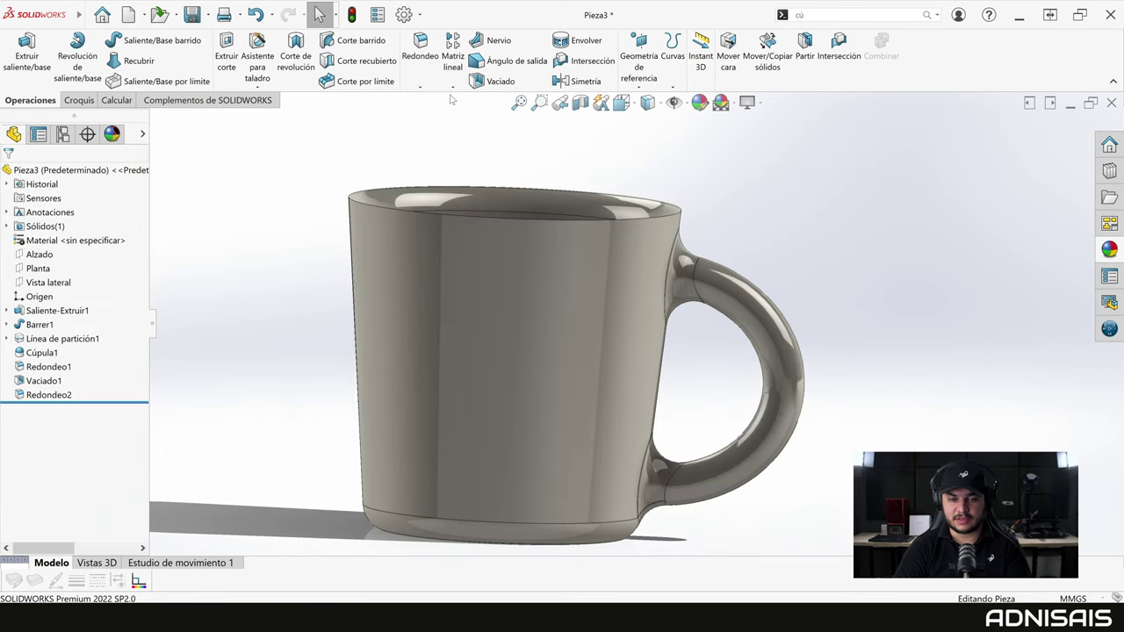
pyautogui.click(421, 67)
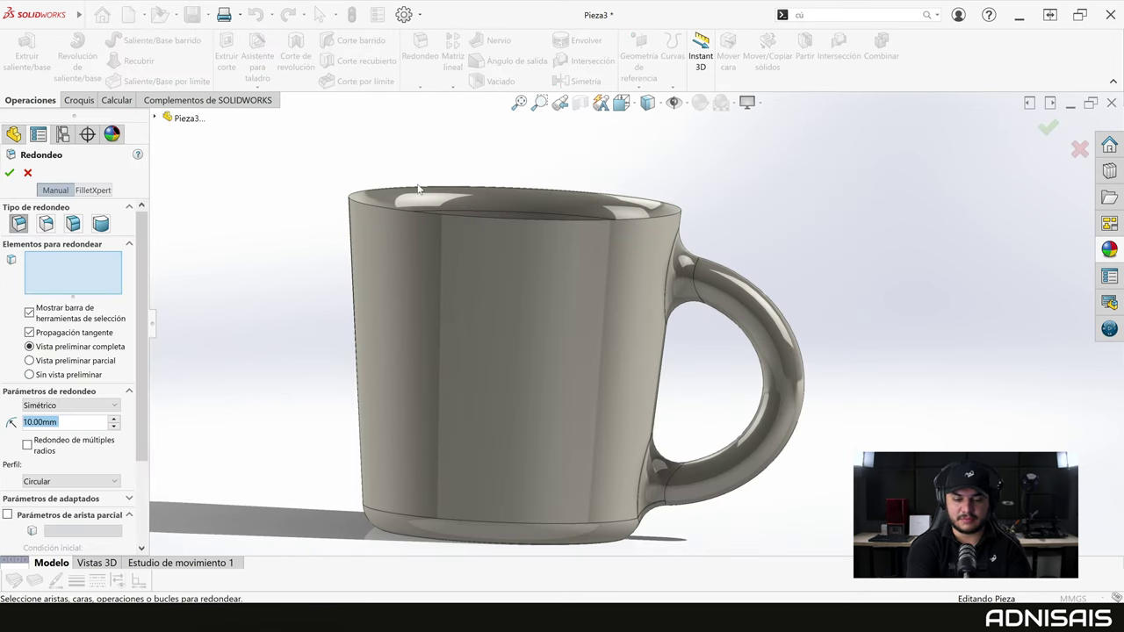
# Round the mug's top rim edge with a 2 mm fillet, Redondeo3
pyautogui.write('2')
pyautogui.press('Return')
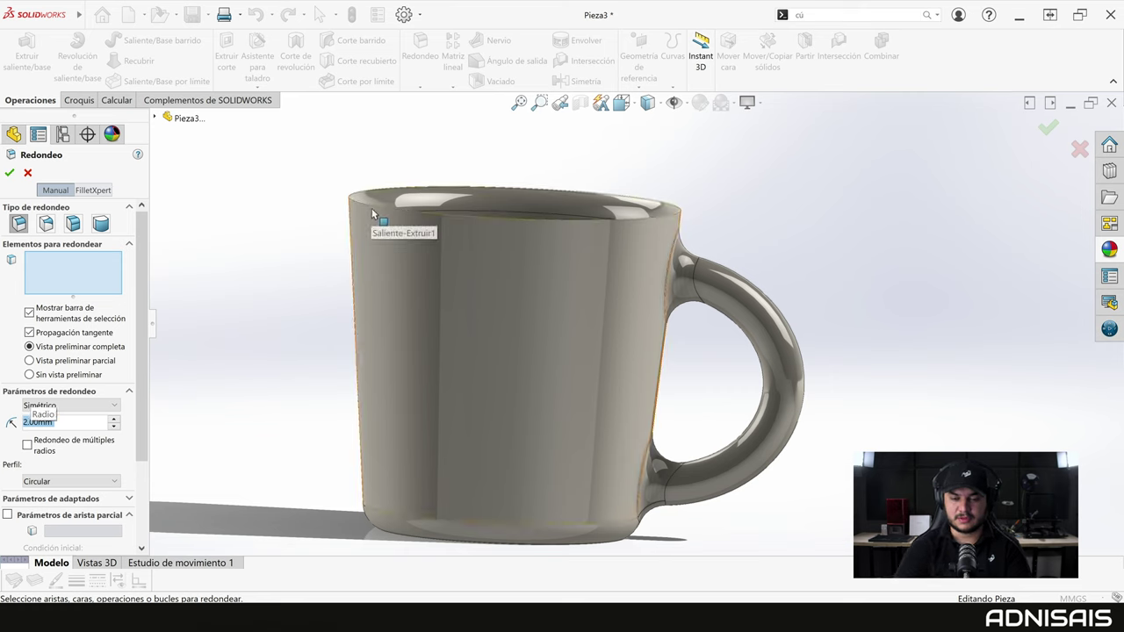
pyautogui.click(376, 206)
pyautogui.press('Return')
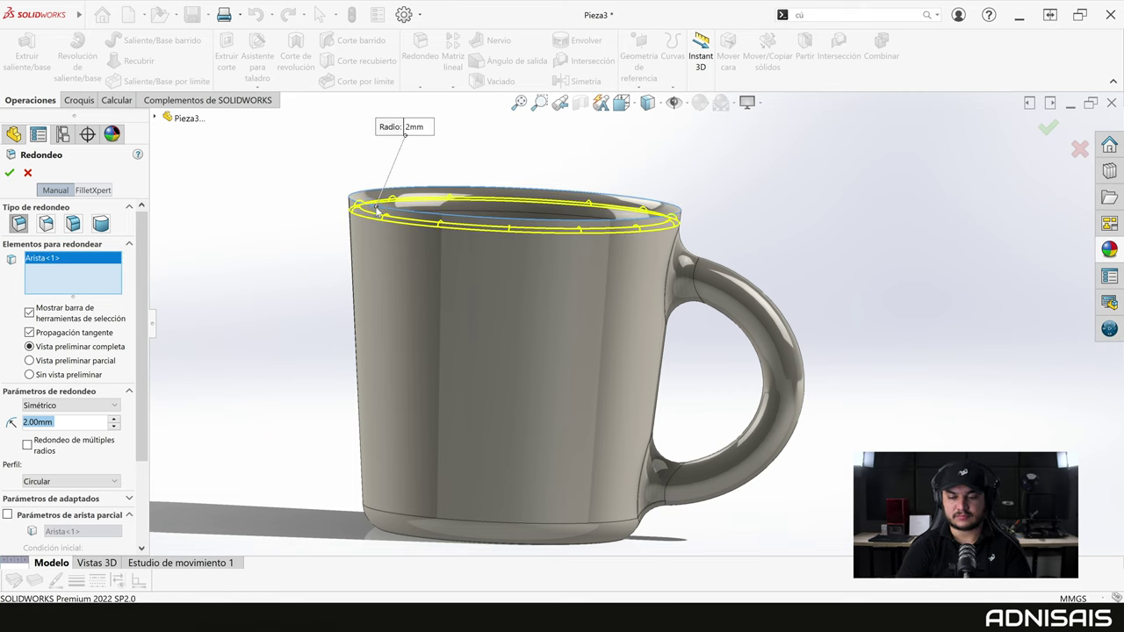
# Briefly check the walls in Section View, then show the appearances, scenes and decals library
pyautogui.click(560, 102)
pyautogui.click(560, 102)
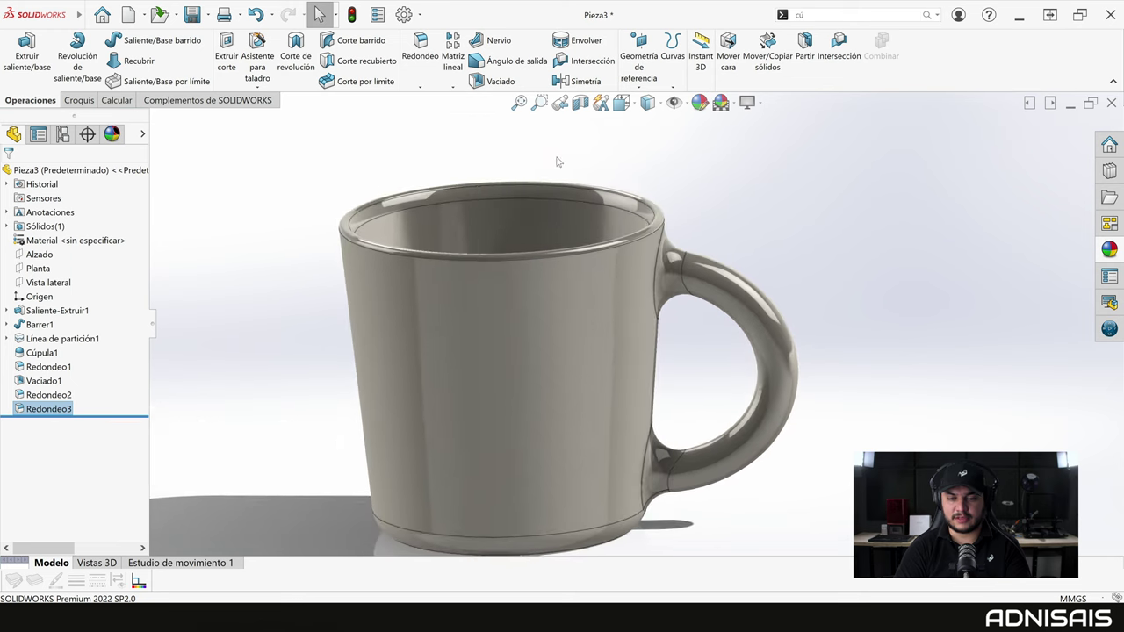
pyautogui.click(560, 101)
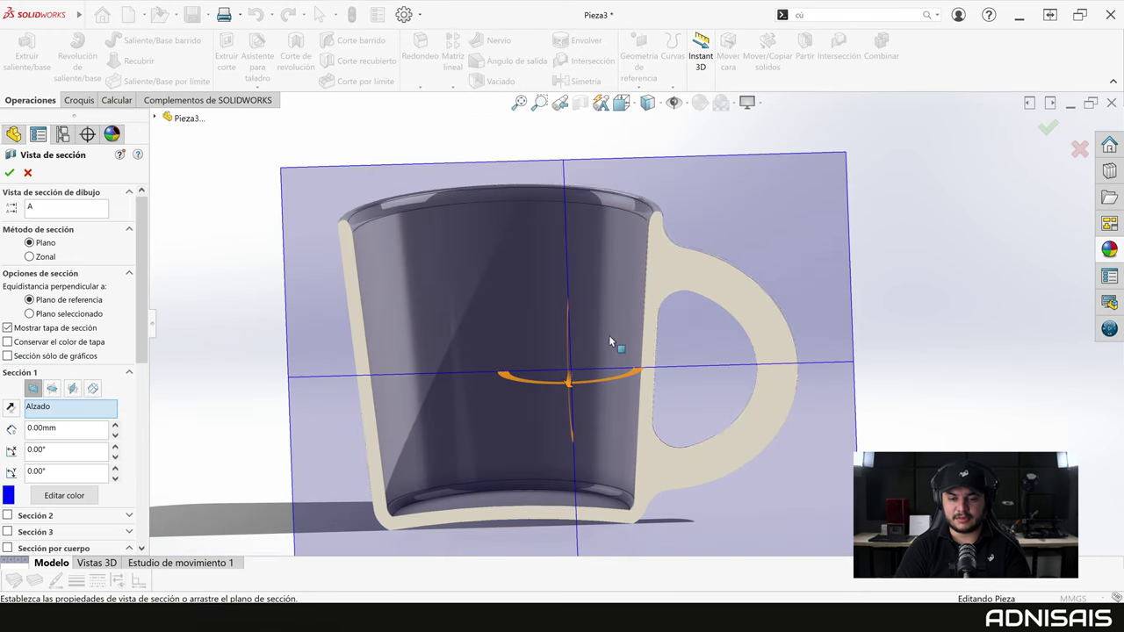
pyautogui.click(27, 173)
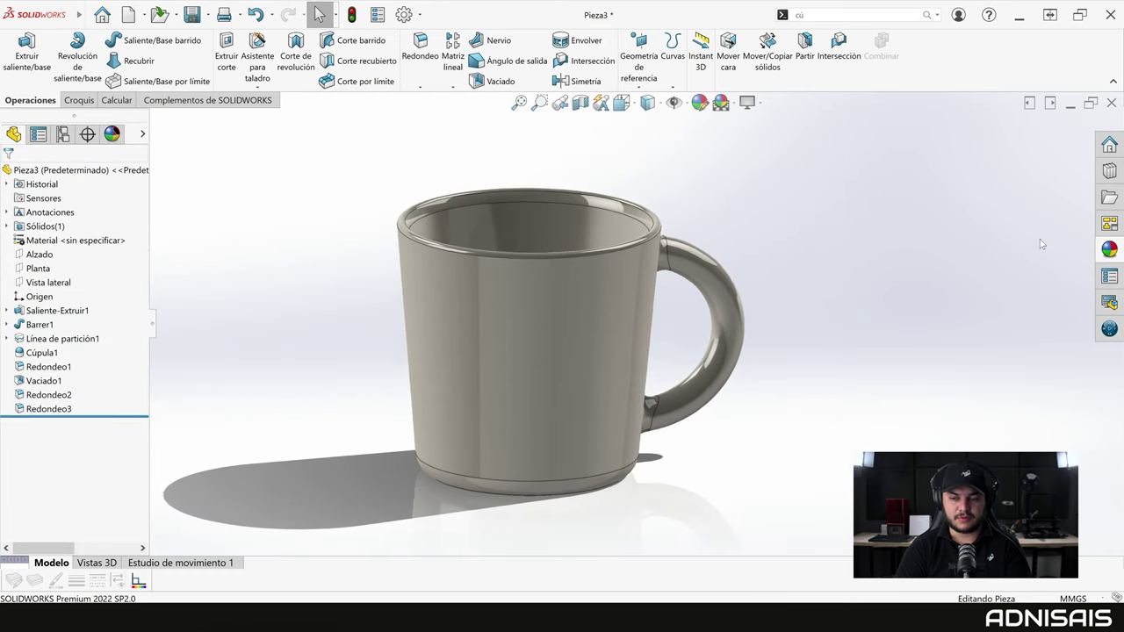
pyautogui.click(1110, 253)
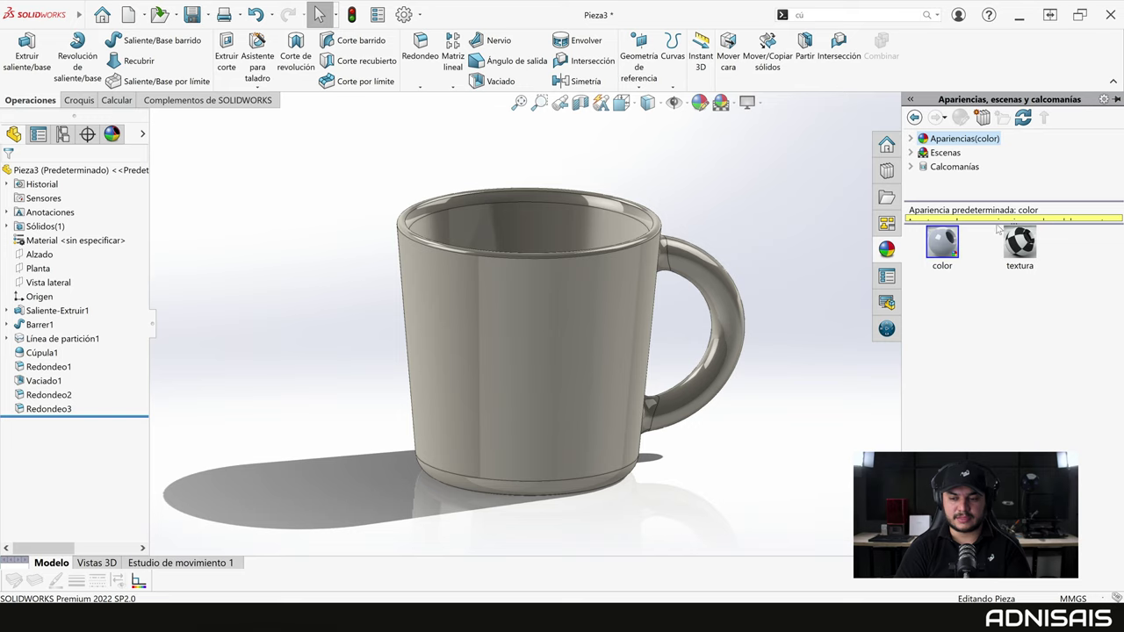
# Drag the Decals sample from Calcomanías > logotipos onto the mug's side
pyautogui.click(919, 166)
pyautogui.click(960, 180)
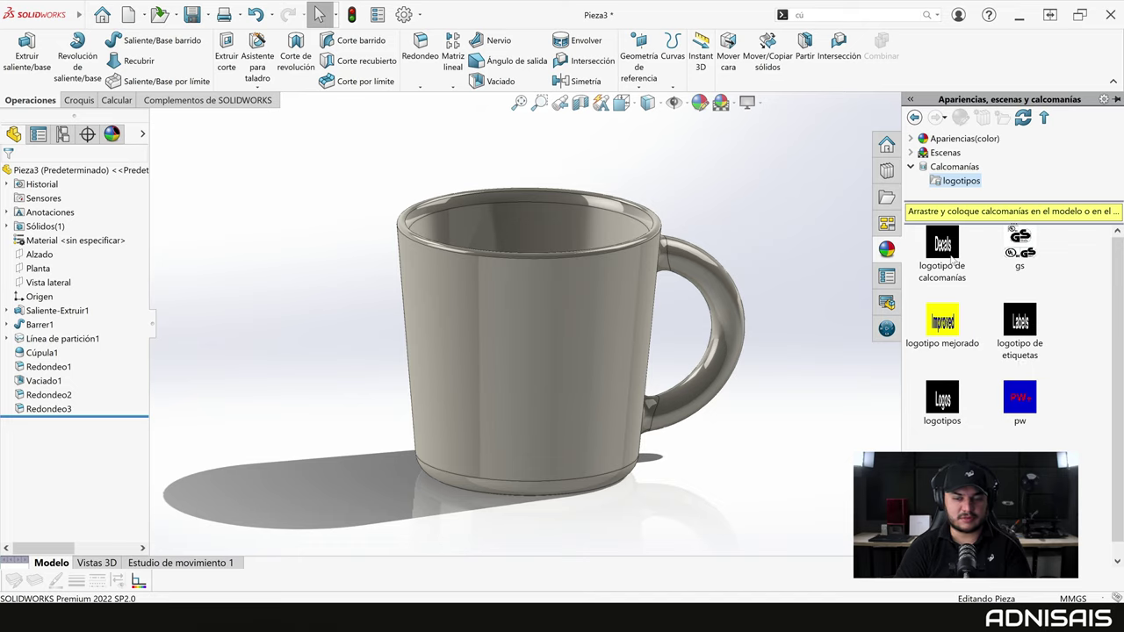
pyautogui.moveTo(945, 246); pyautogui.dragTo(544, 348)
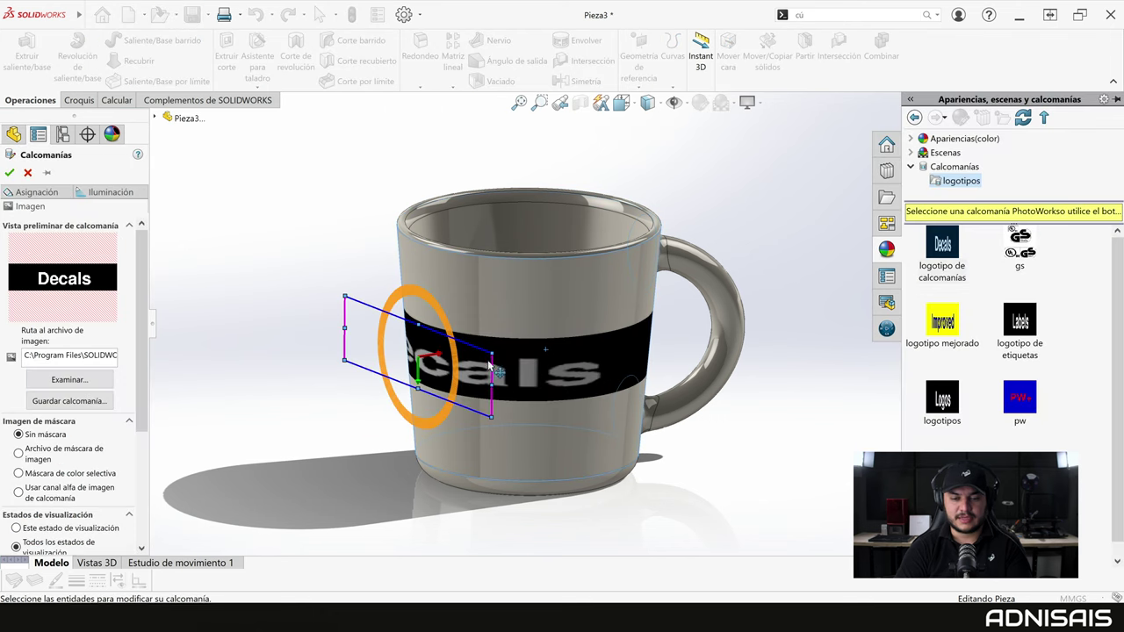
# Unlock the decal's aspect ratio, resize it to 68.50 × 43.25 mm, and rotate it 90°
pyautogui.click(36, 191)
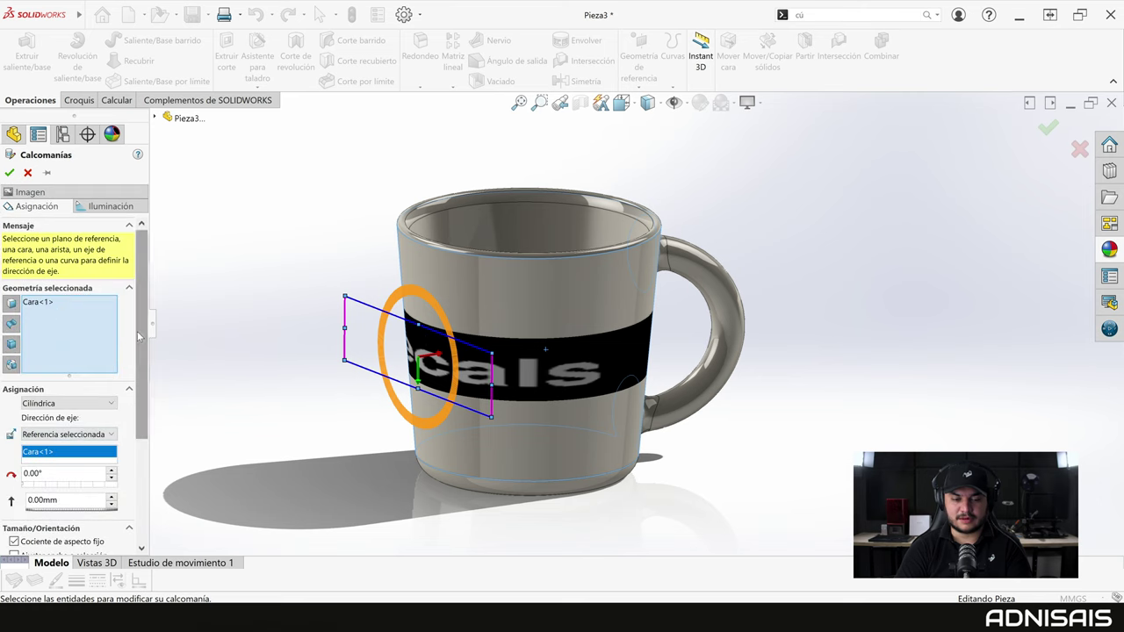
pyautogui.scroll(-3, 142, 335)
pyautogui.click(63, 440)
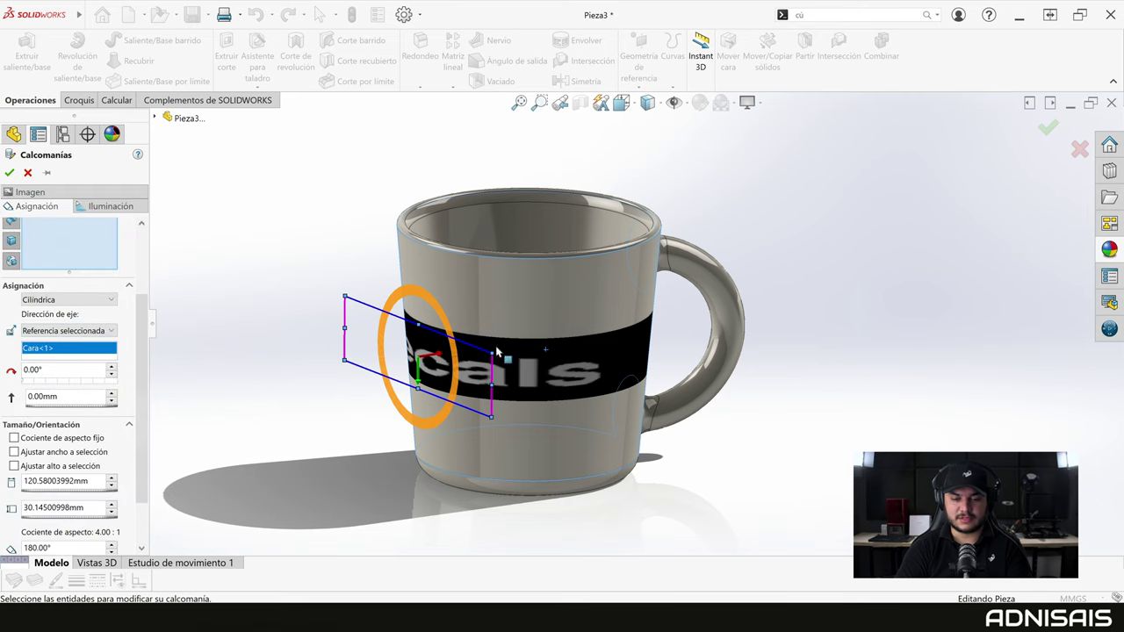
pyautogui.moveTo(491, 354); pyautogui.dragTo(459, 326)
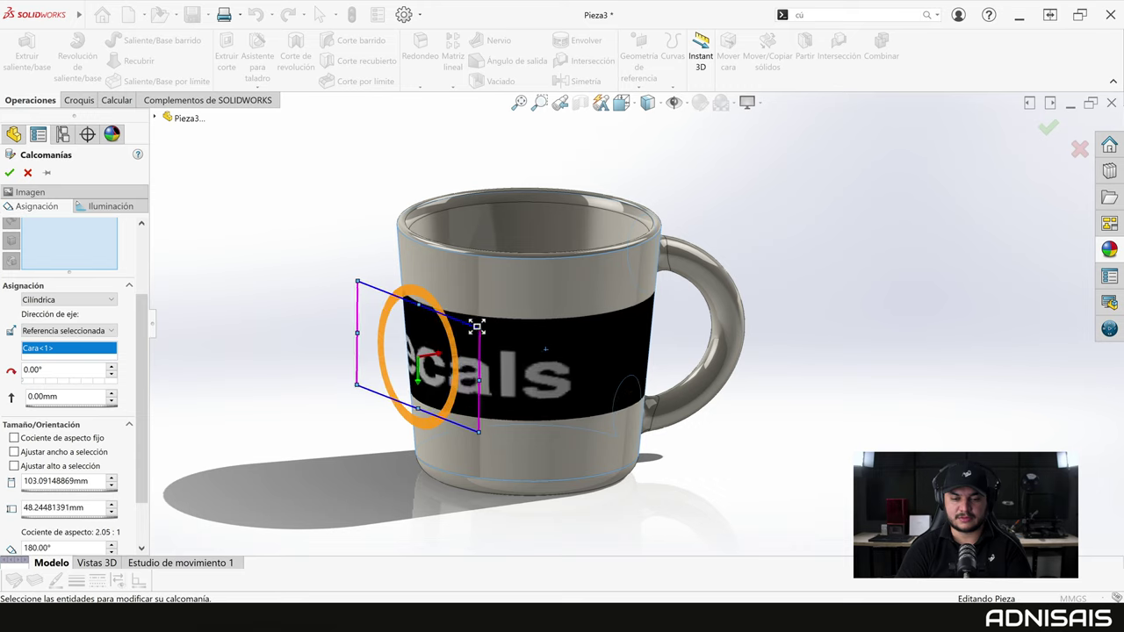
pyautogui.doubleClick(59, 370)
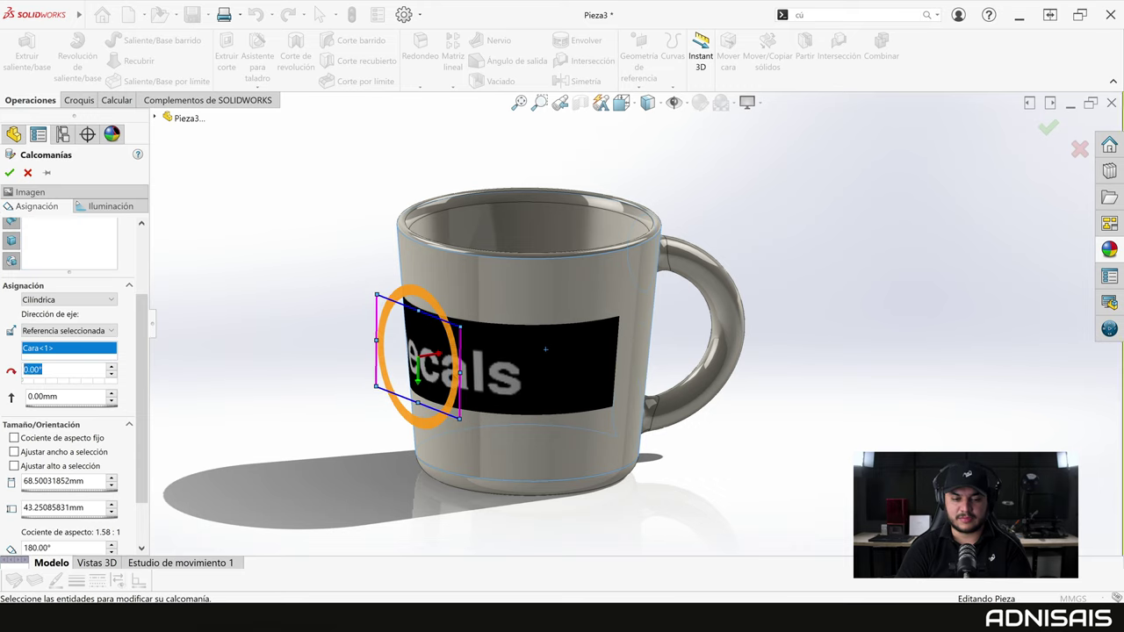
pyautogui.write('90')
pyautogui.press('Return')
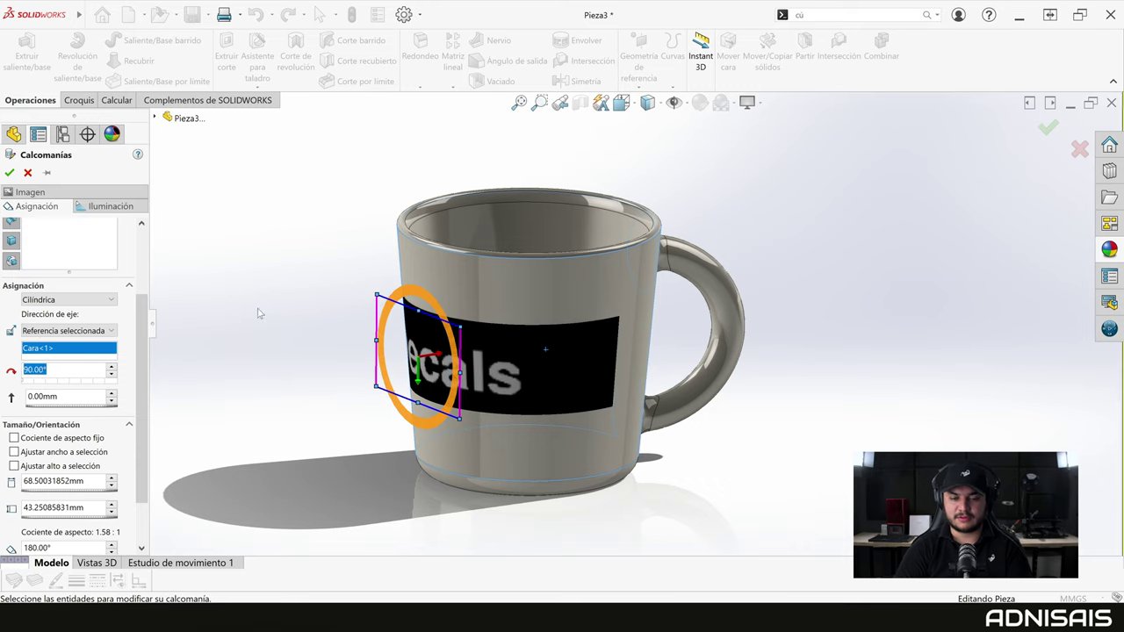
# Browse for a replacement decal image from the Image settings
pyautogui.moveTo(456, 274); pyautogui.dragTo(514, 274, button='middle')
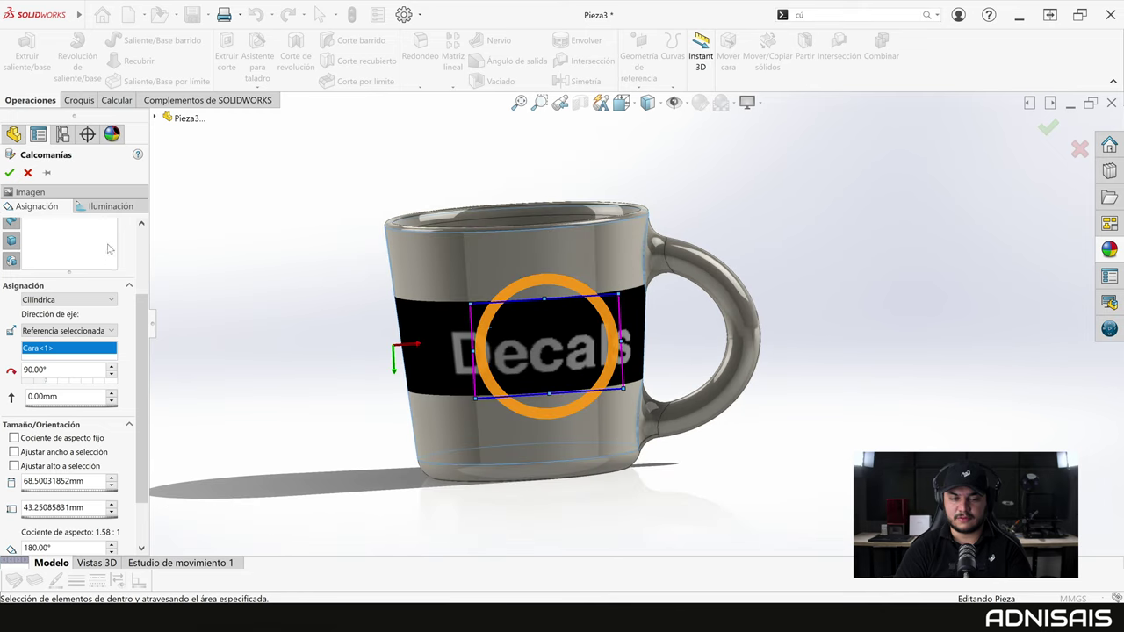
pyautogui.scroll(3, 132, 263)
pyautogui.click(57, 194)
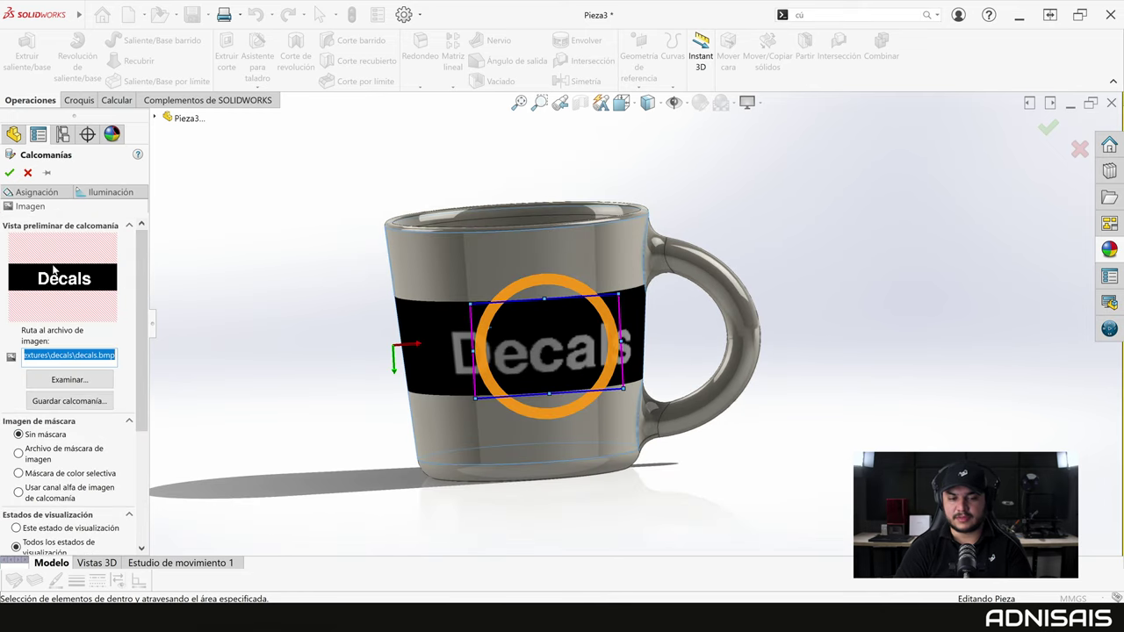
pyautogui.click(69, 379)
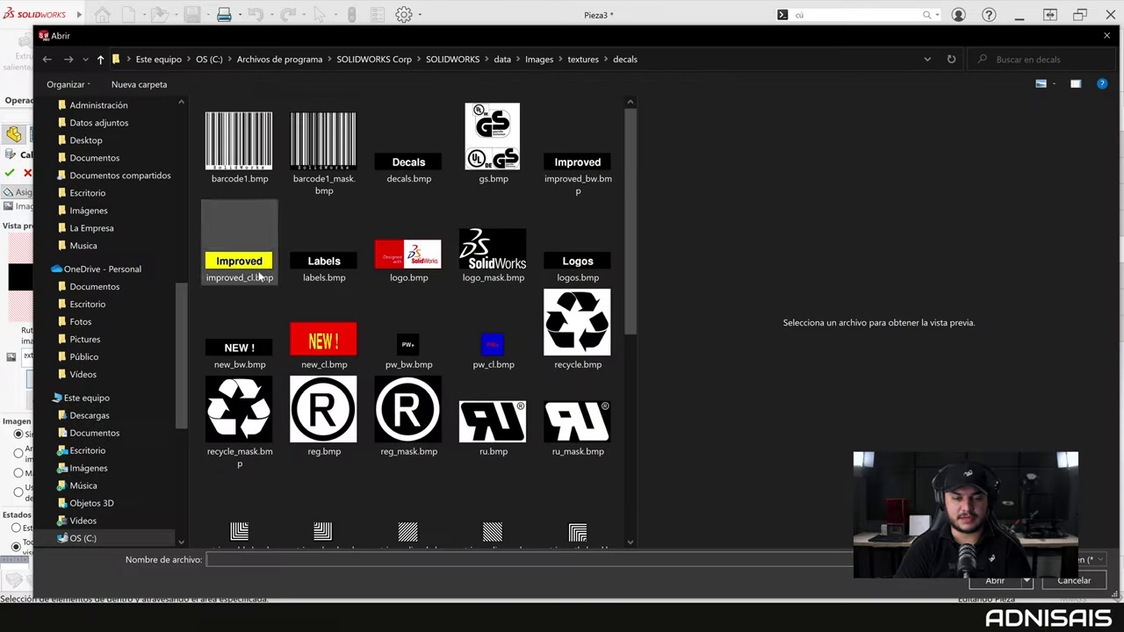
# Load Logo completo.png from the Desktop as the decal's image
pyautogui.scroll(8, 114, 220)
pyautogui.scroll(3, 105, 141)
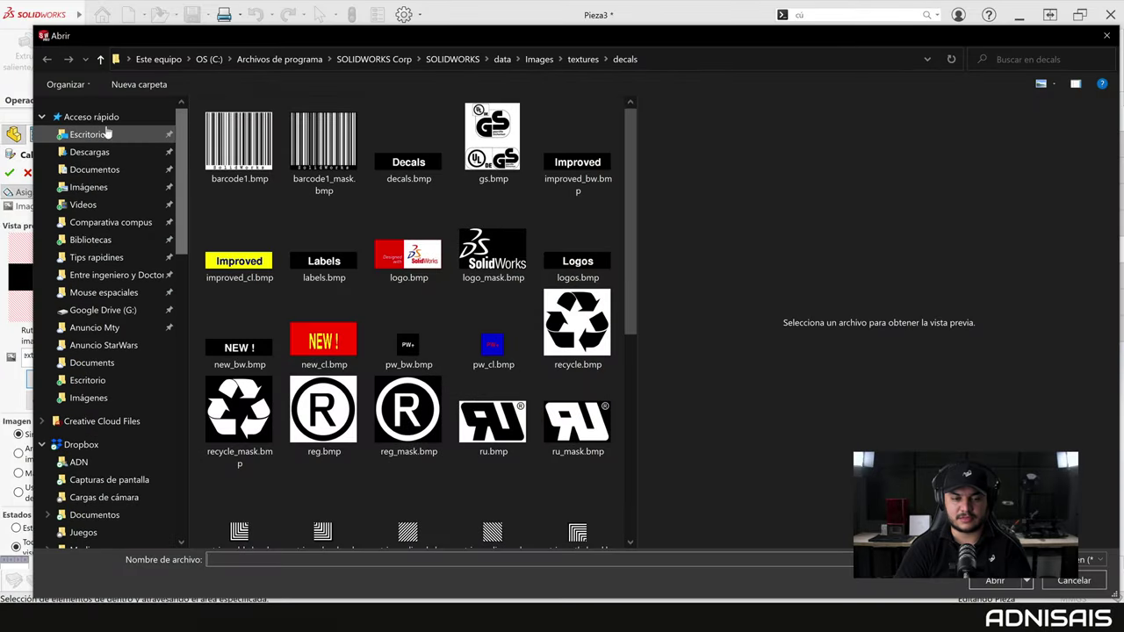
pyautogui.click(102, 136)
pyautogui.click(326, 147)
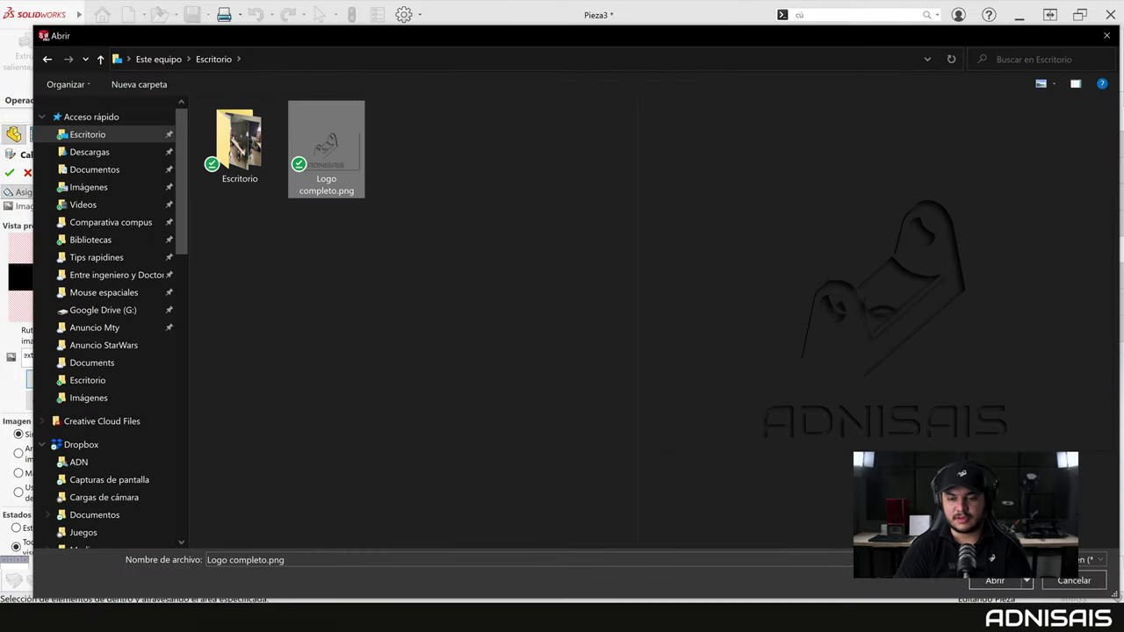
pyautogui.click(993, 581)
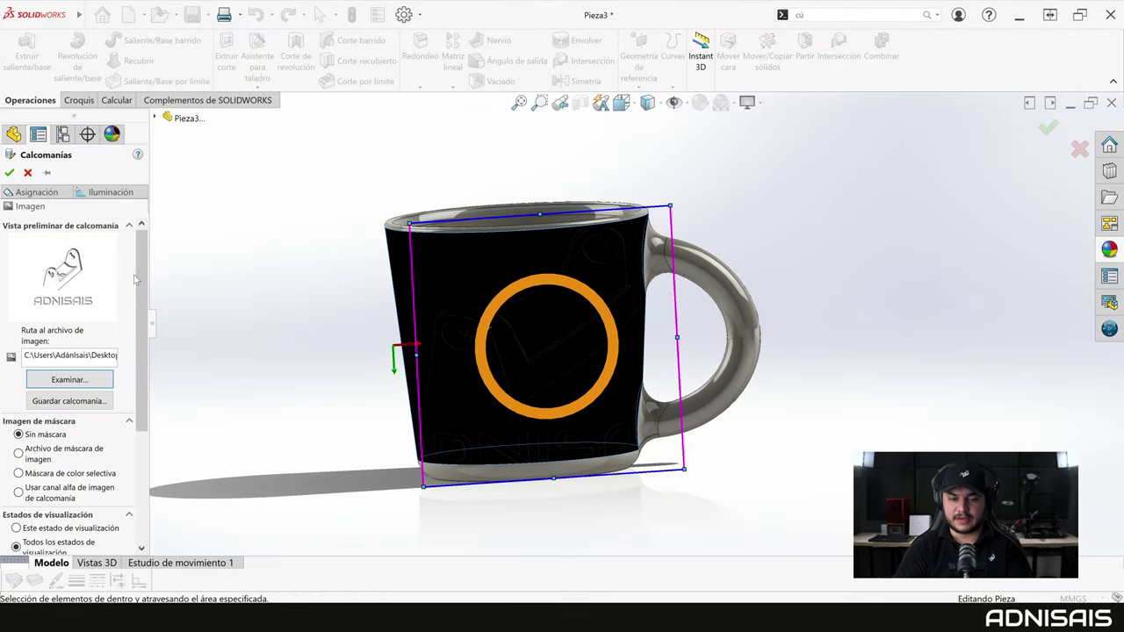
# Make the logo background transparent via the alpha channel, shrink it to an emblem, and apply it
pyautogui.scroll(-3, 88, 266)
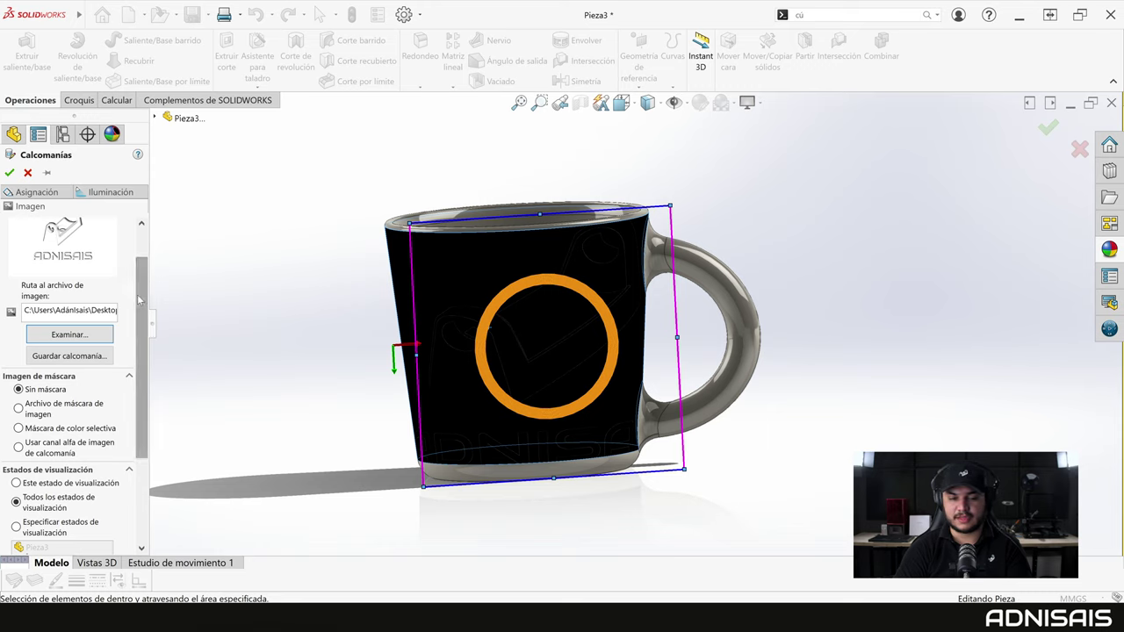
pyautogui.scroll(-3, 141, 296)
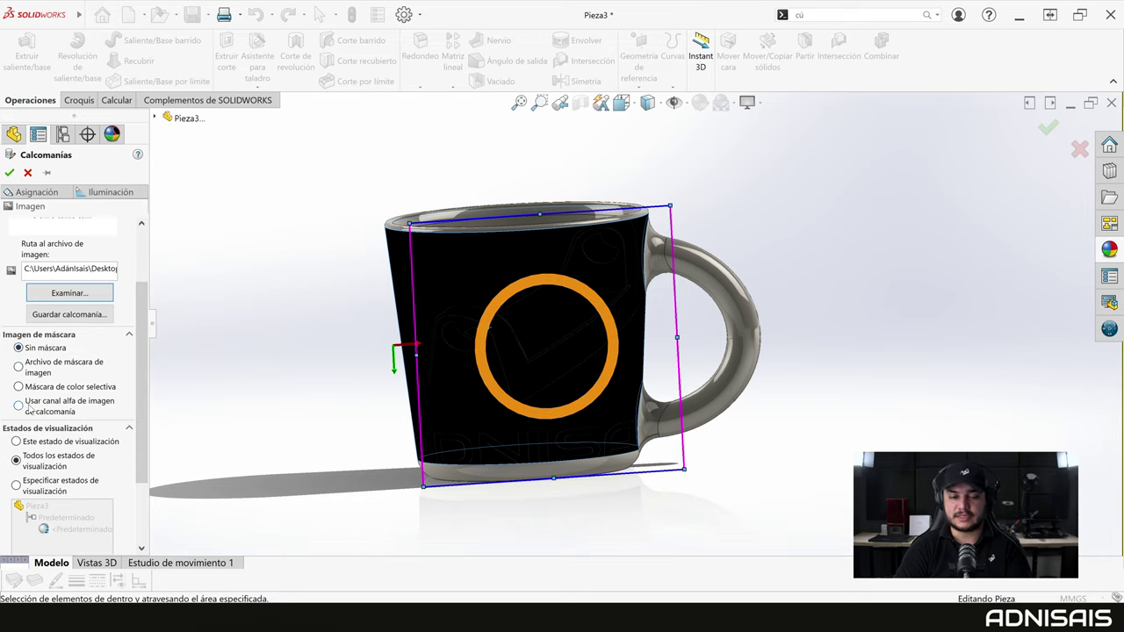
pyautogui.click(27, 407)
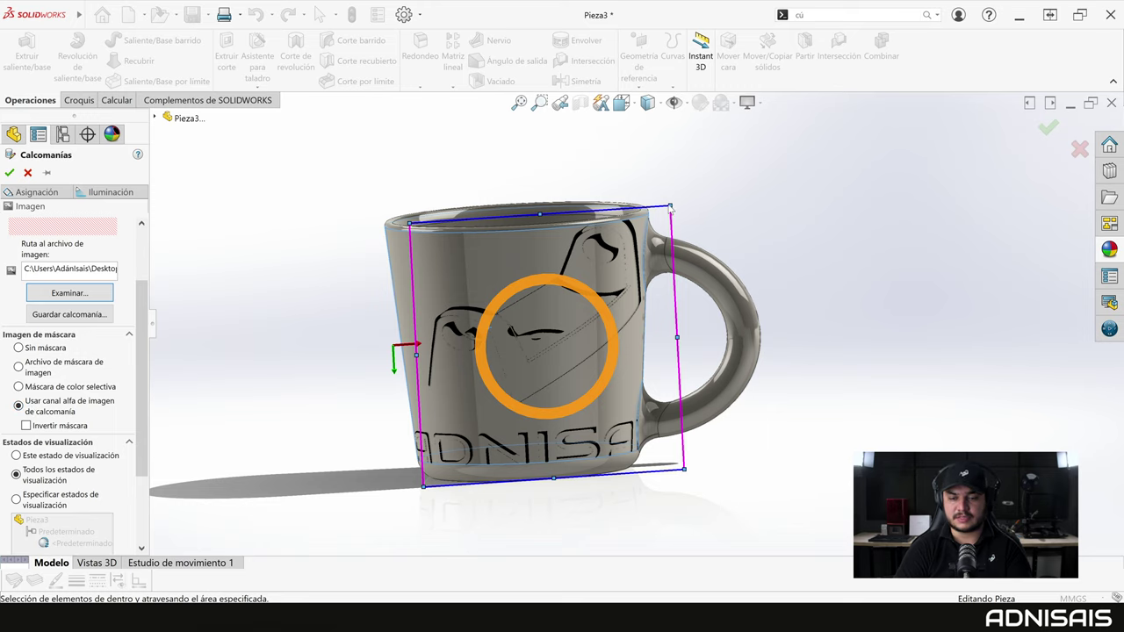
pyautogui.moveTo(670, 206); pyautogui.dragTo(584, 286)
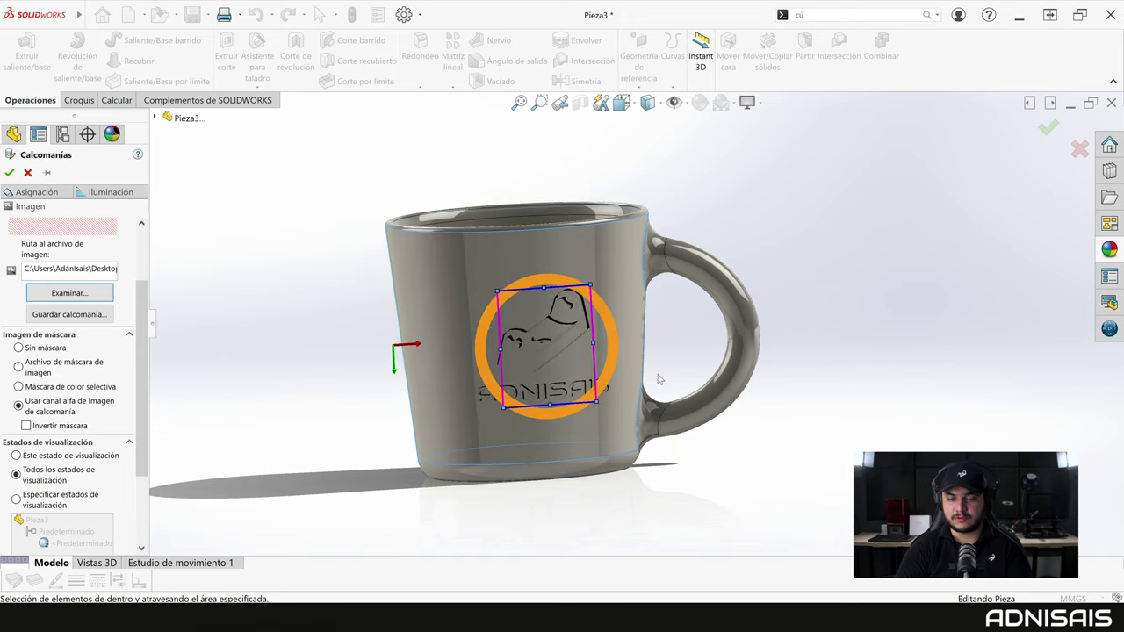
pyautogui.moveTo(660, 380); pyautogui.dragTo(138, 296, button='middle')
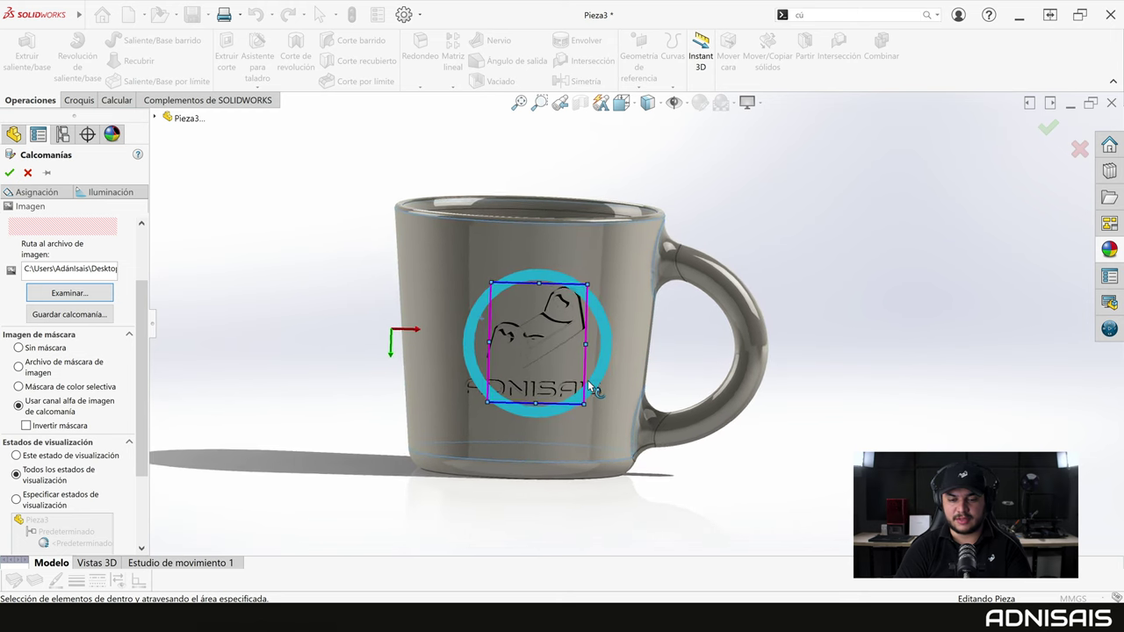
pyautogui.click(10, 174)
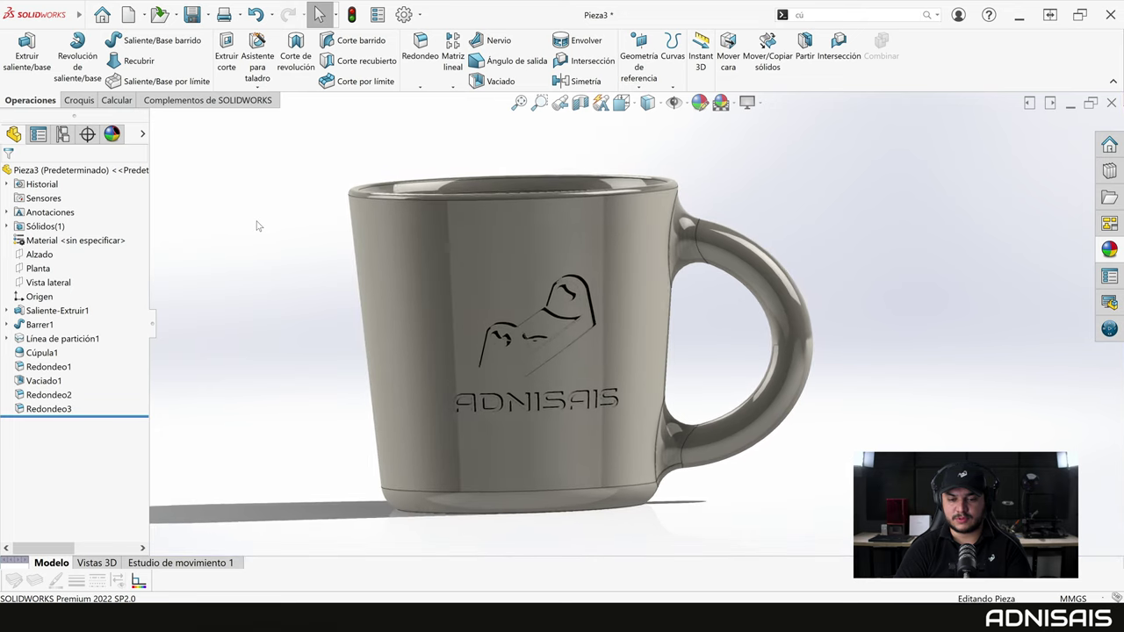
# Switch to the isometric view (Ctrl+7) to see the logo mug from above
pyautogui.hotkey('ctrl', '7')
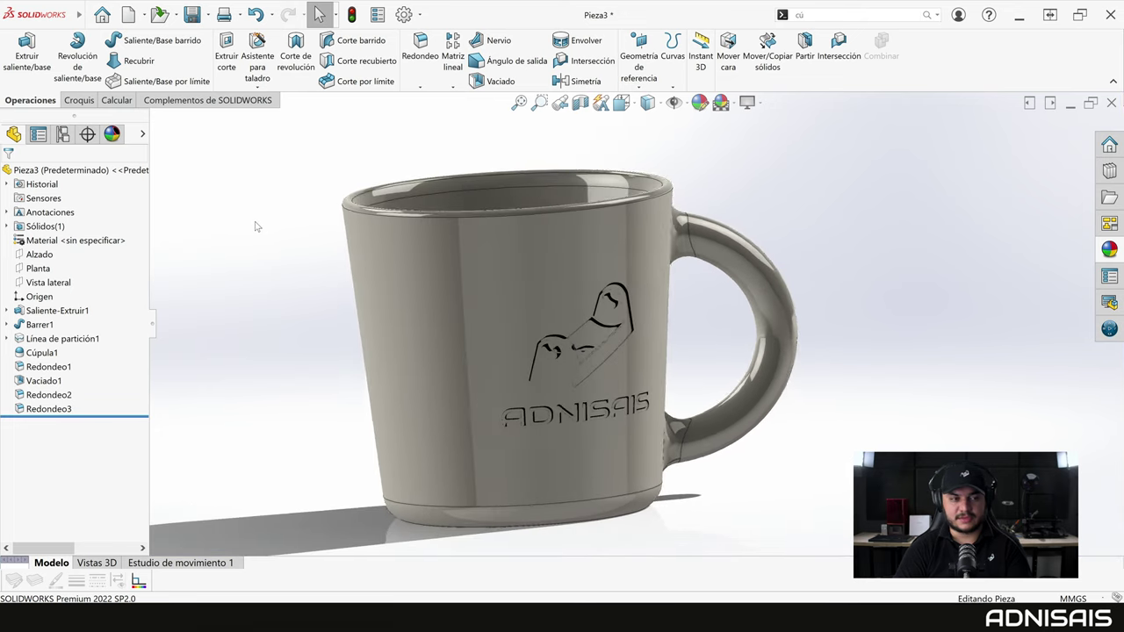